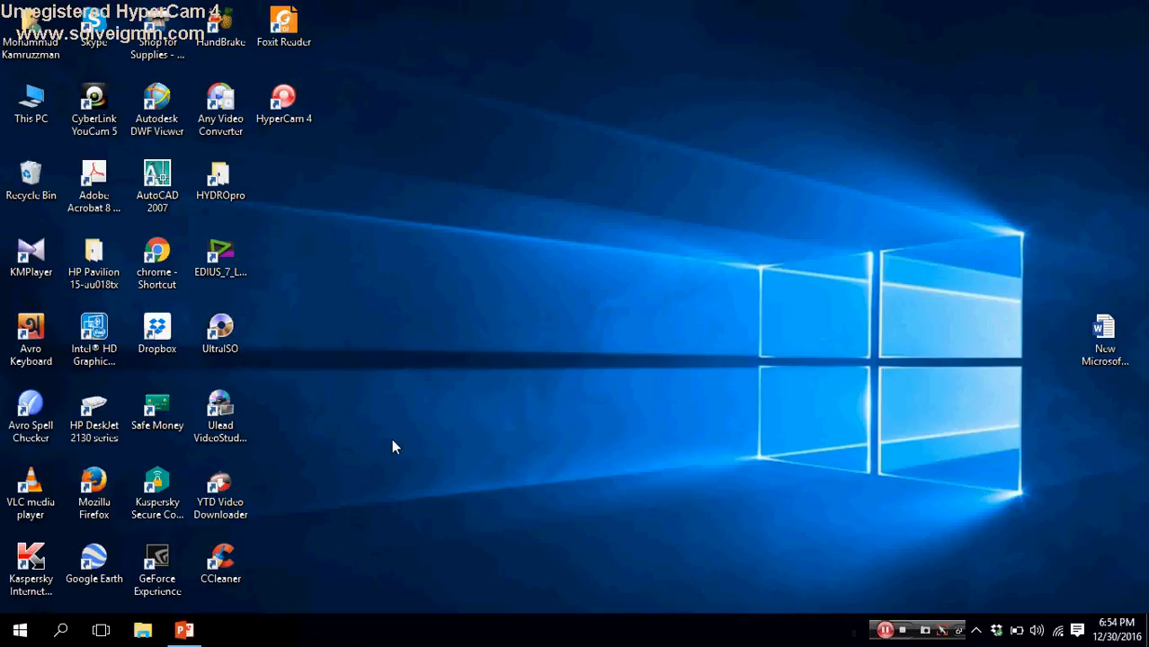
Step: Switch to PowerPoint and review the slide listing the workflow for recoding thematic image cells
click(185, 631)
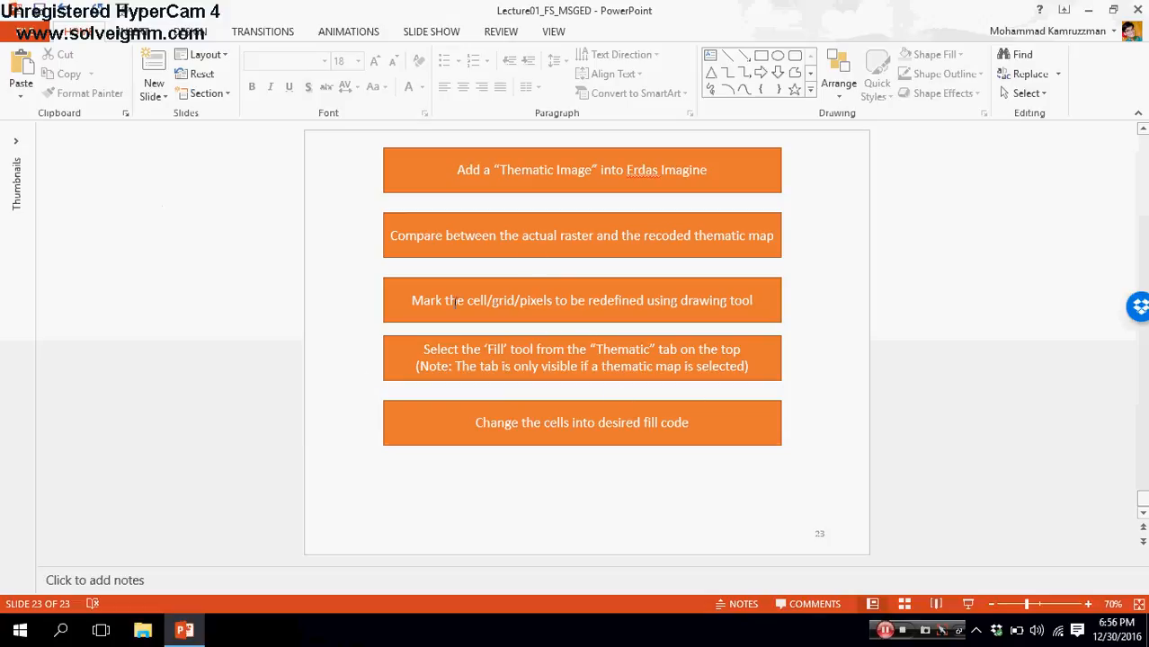
click(1089, 11)
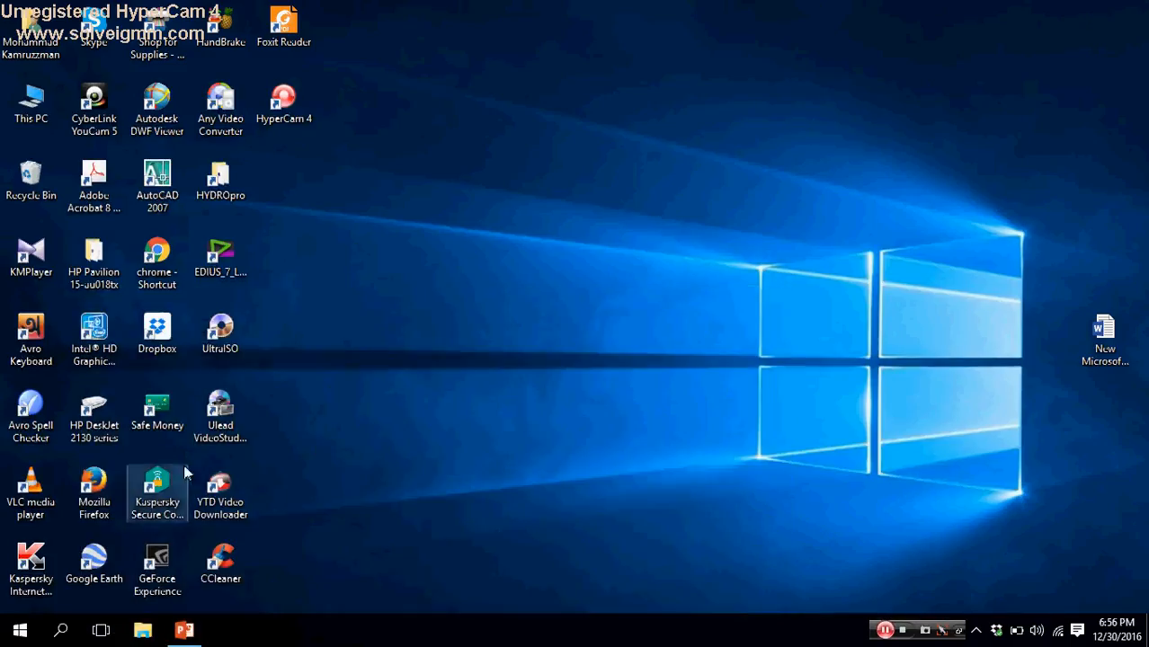
Step: Launch ERDAS IMAGINE 2014 and maximize its window
click(20, 630)
click(401, 519)
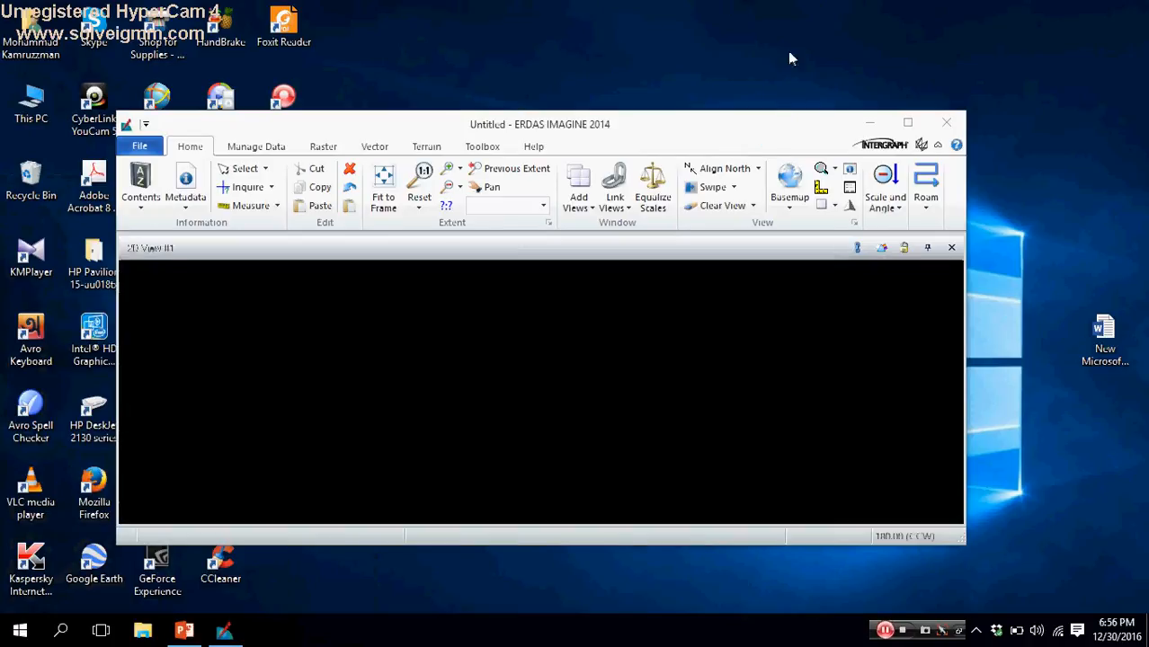
click(908, 122)
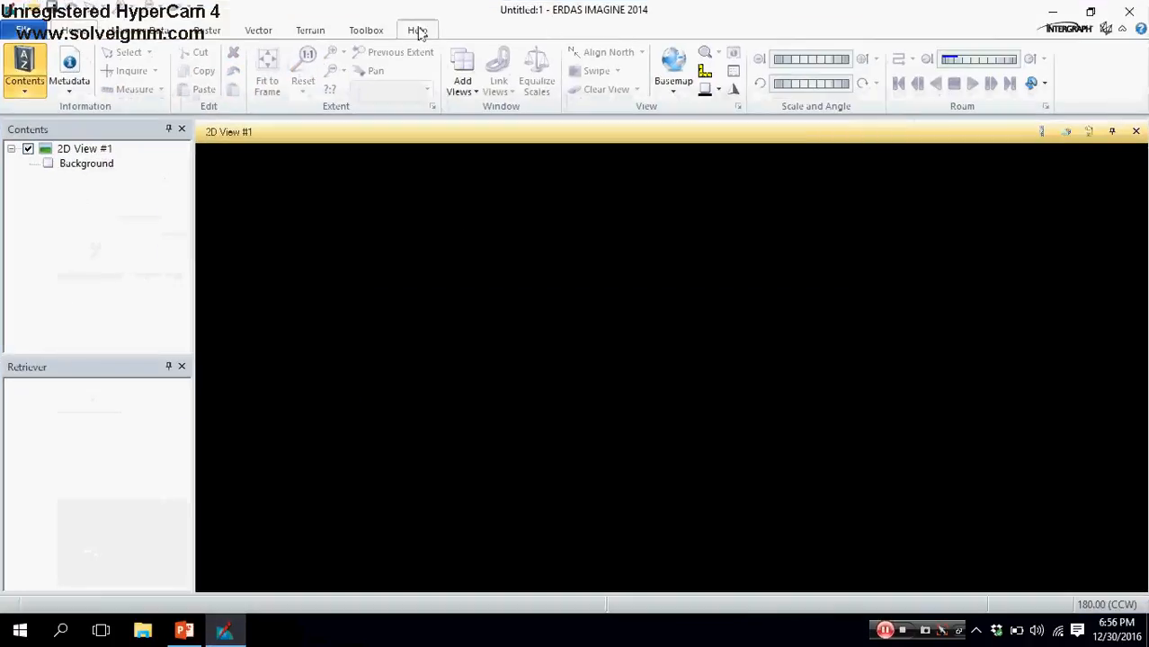
Step: Add the raster layer landsattm_20100130.img to 2D View #1
right_click(89, 153)
click(164, 70)
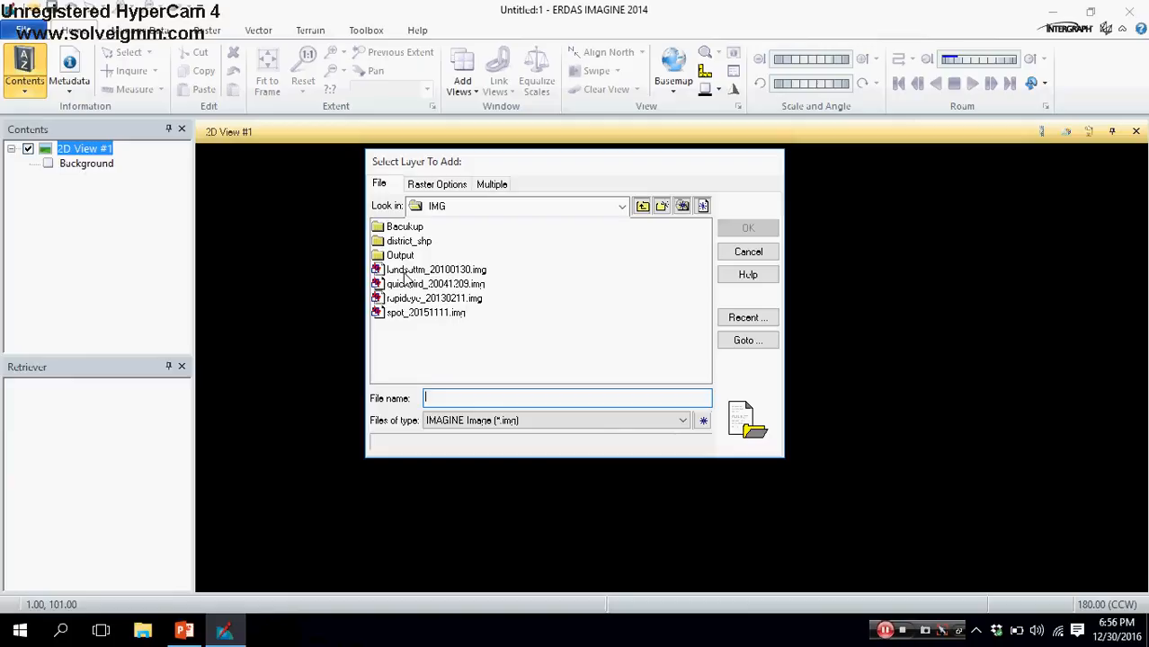
click(406, 271)
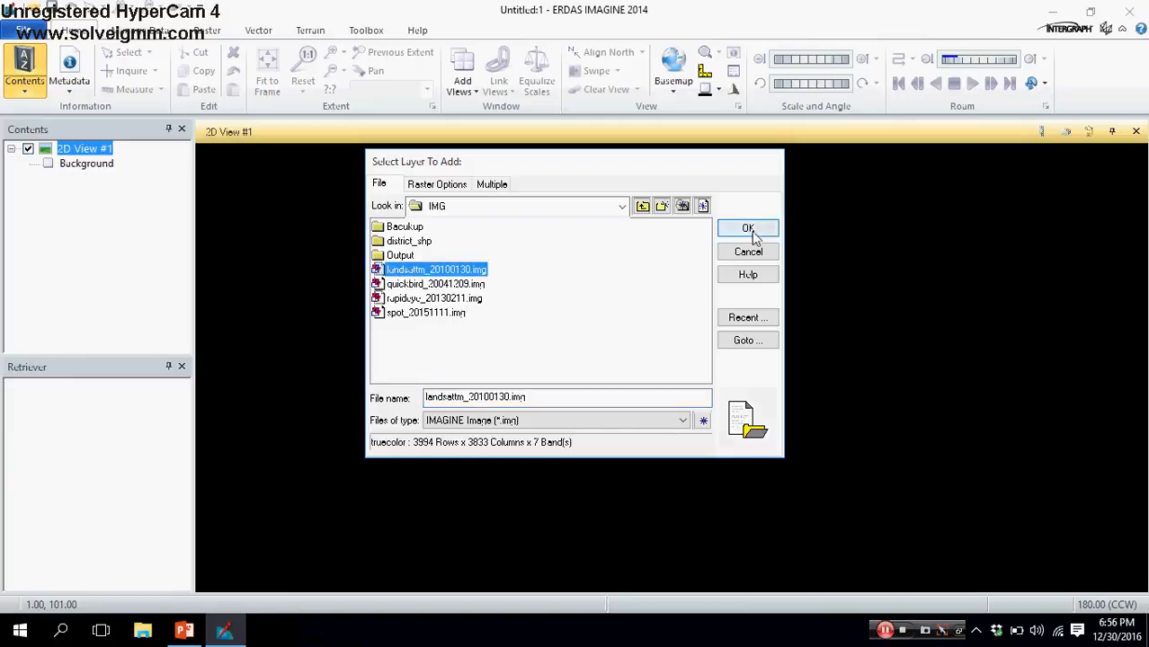
click(753, 233)
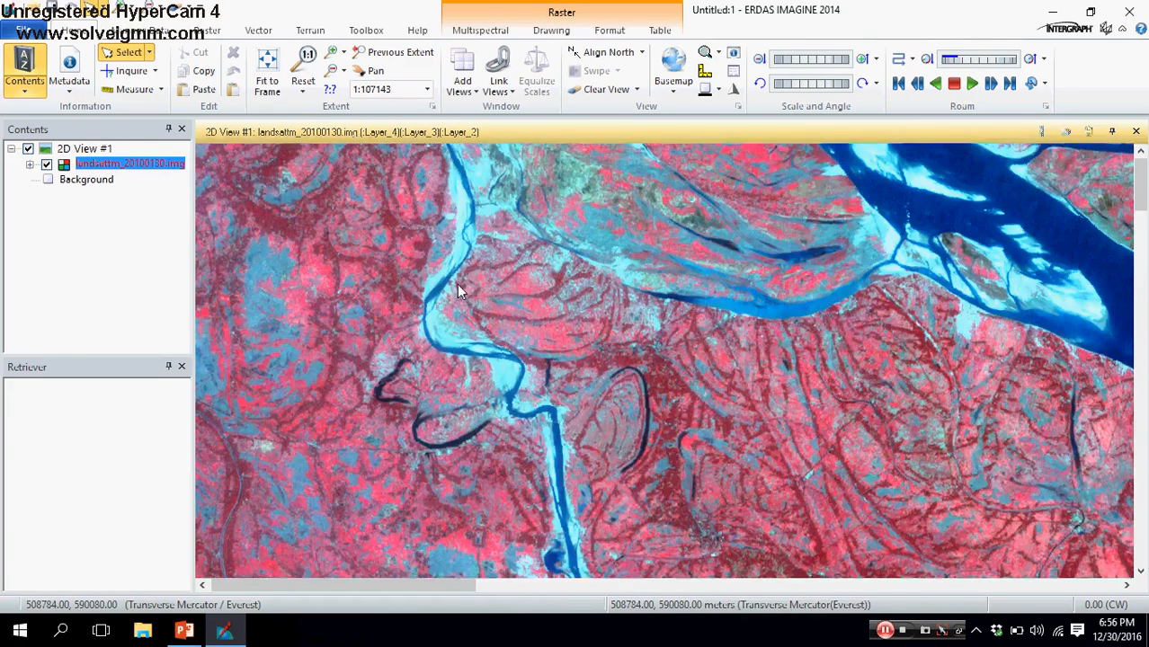
scroll(457, 284, down, 2)
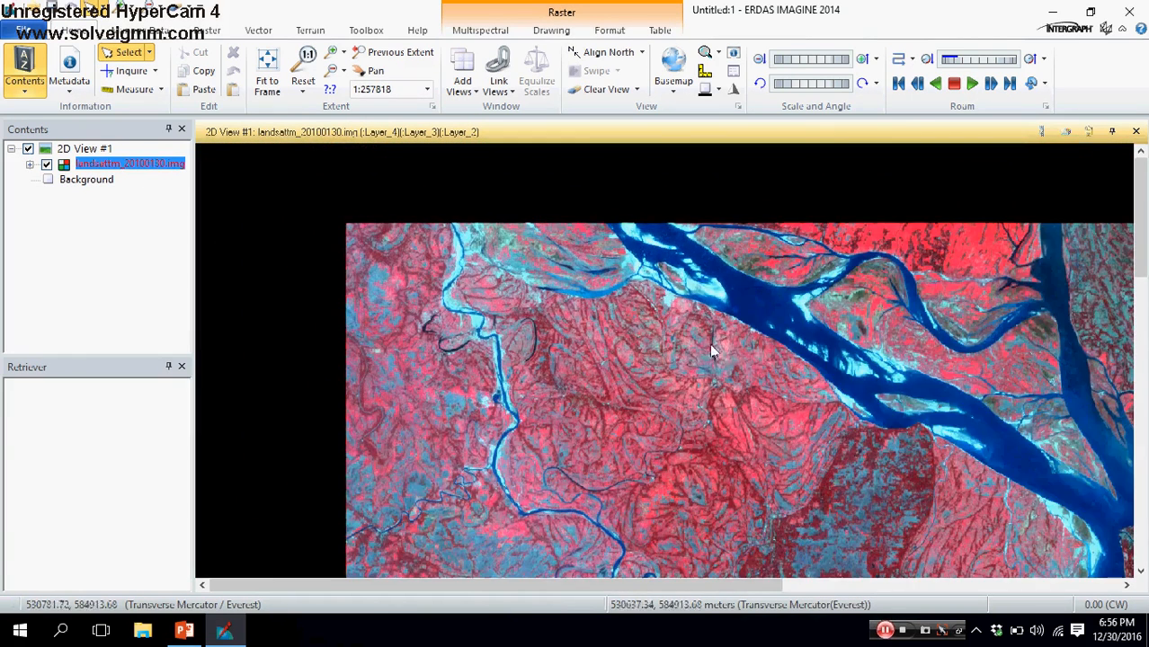
click(370, 70)
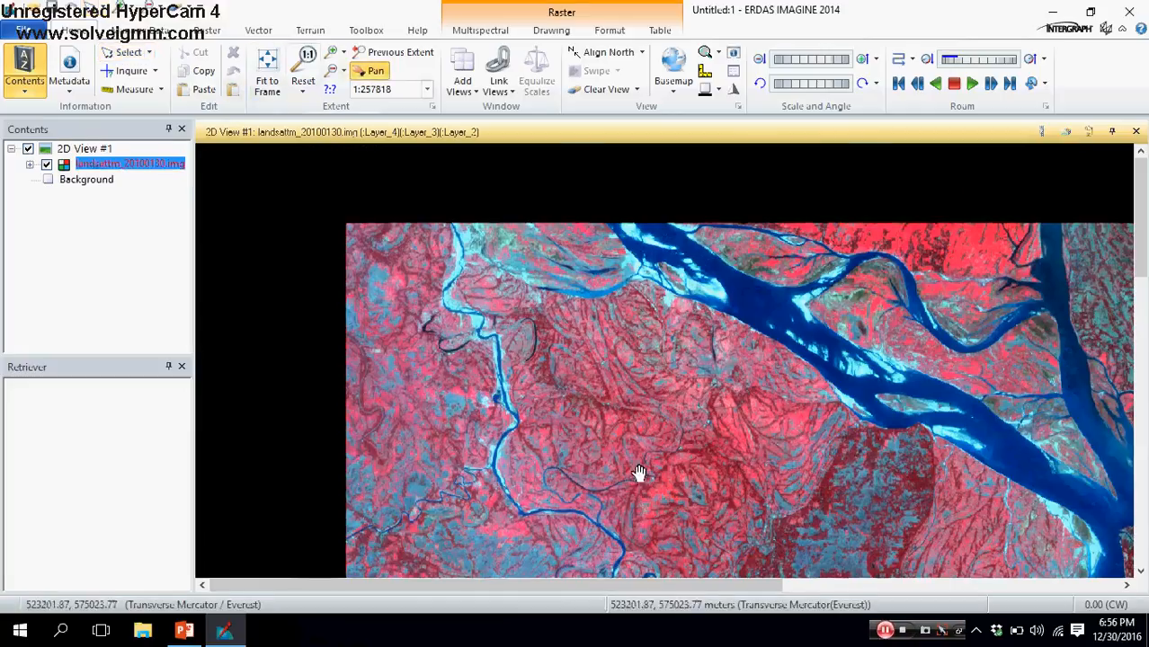
drag(638, 473, 463, 346)
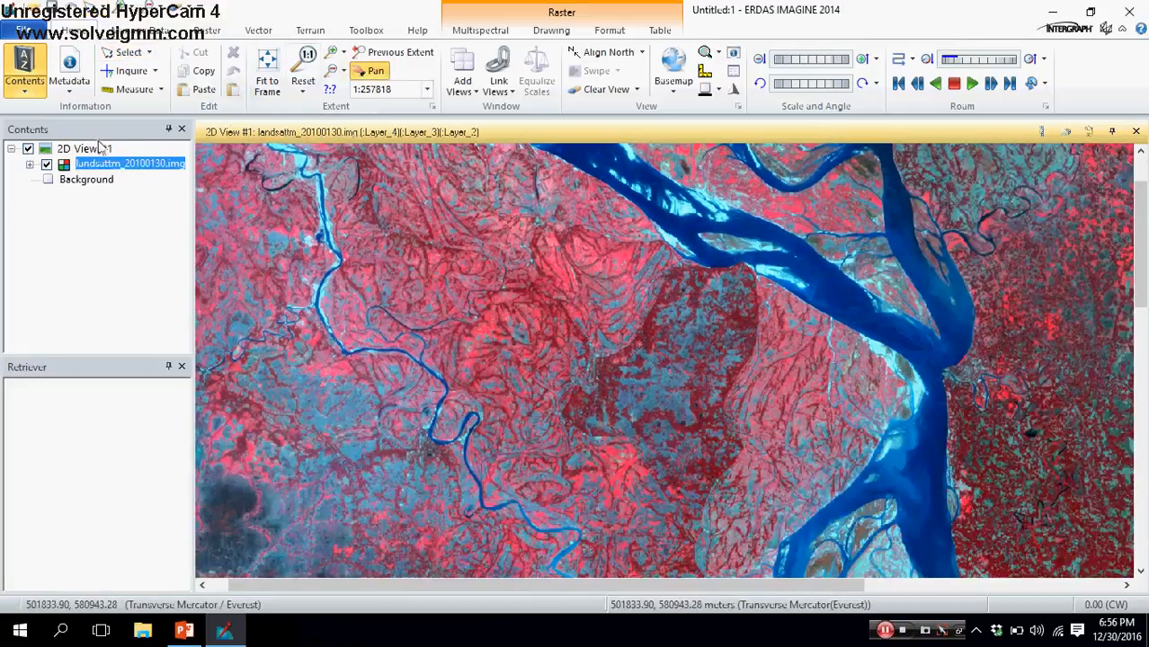
Step: Arrange the workspace to display two 2D views side by side
click(130, 31)
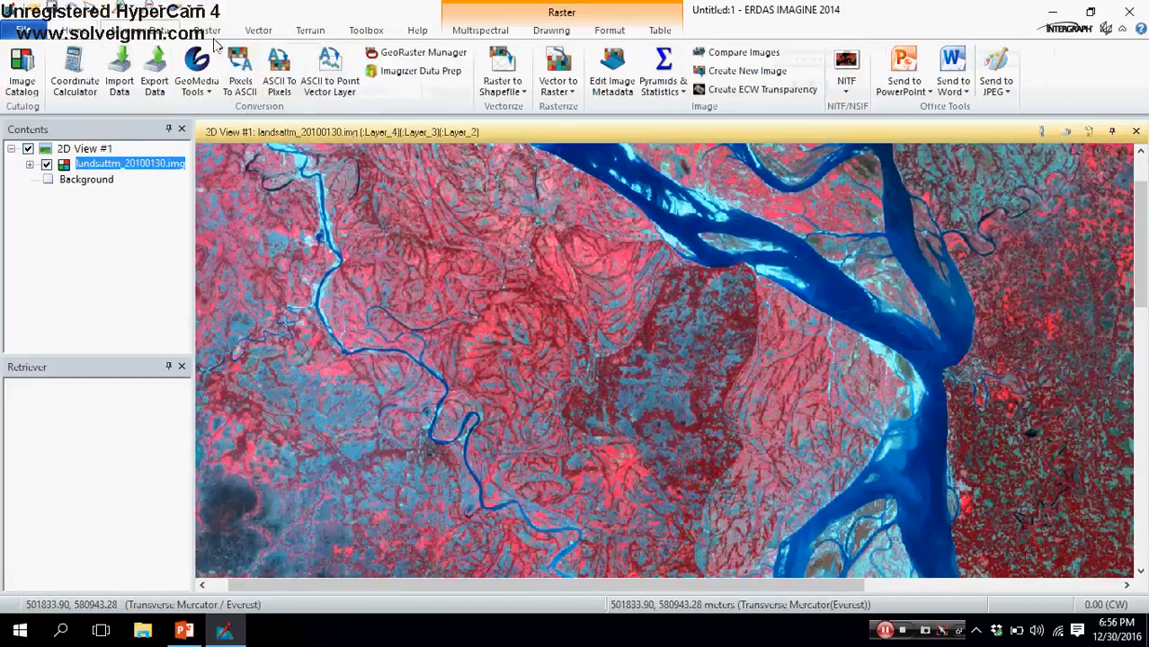
click(72, 30)
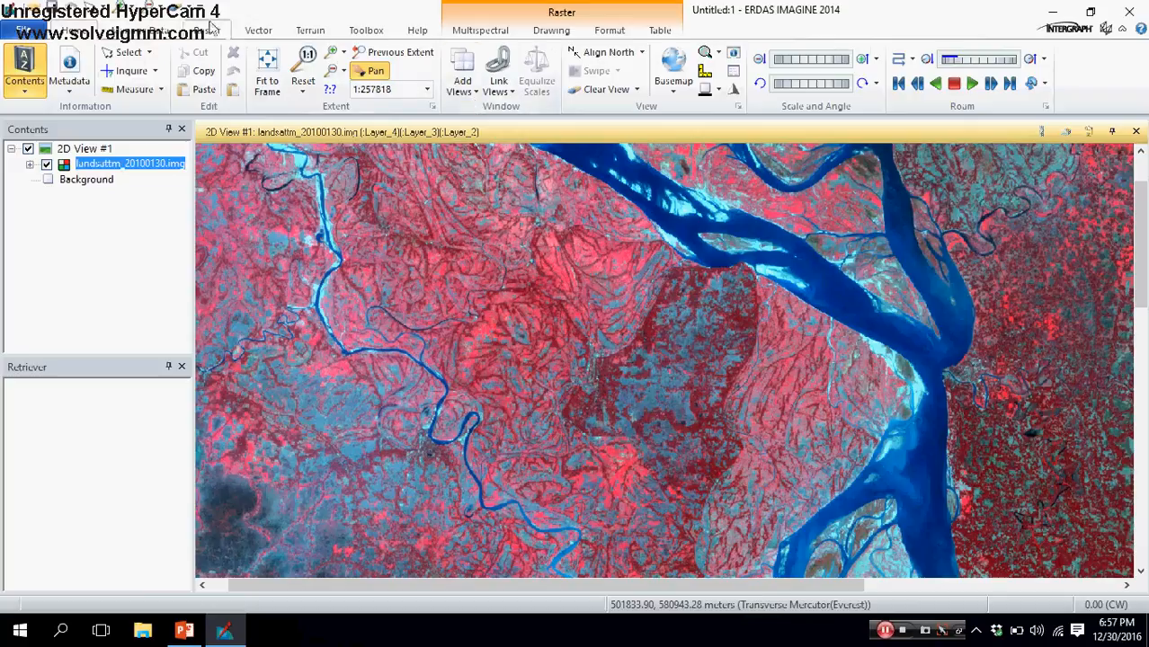
click(462, 86)
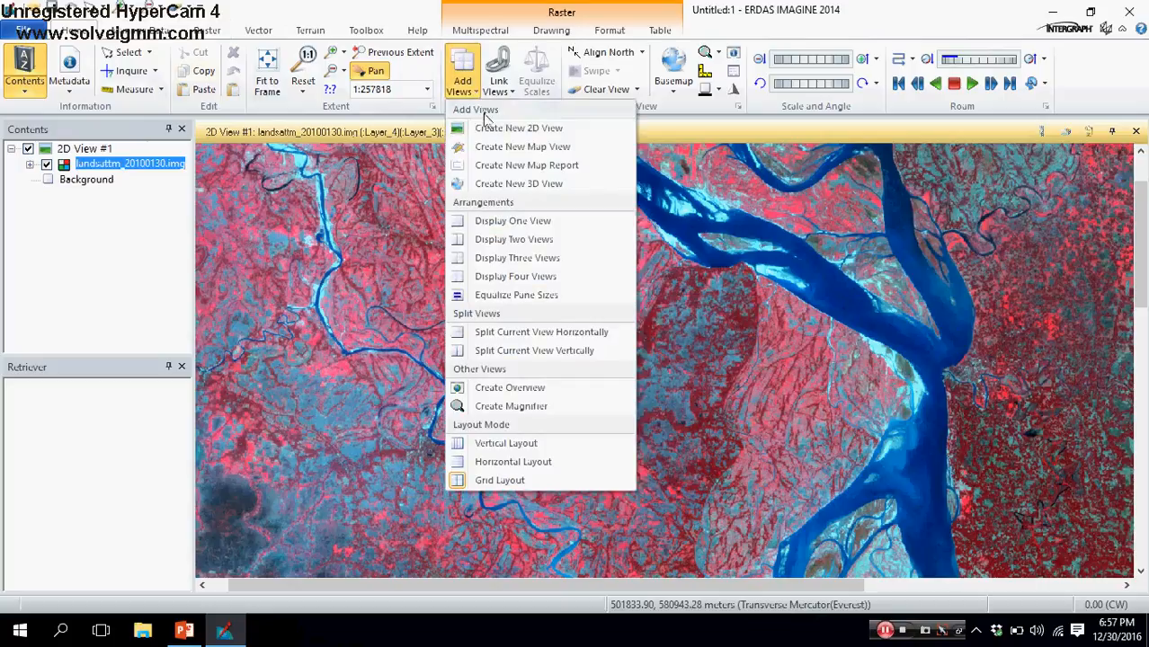
click(466, 243)
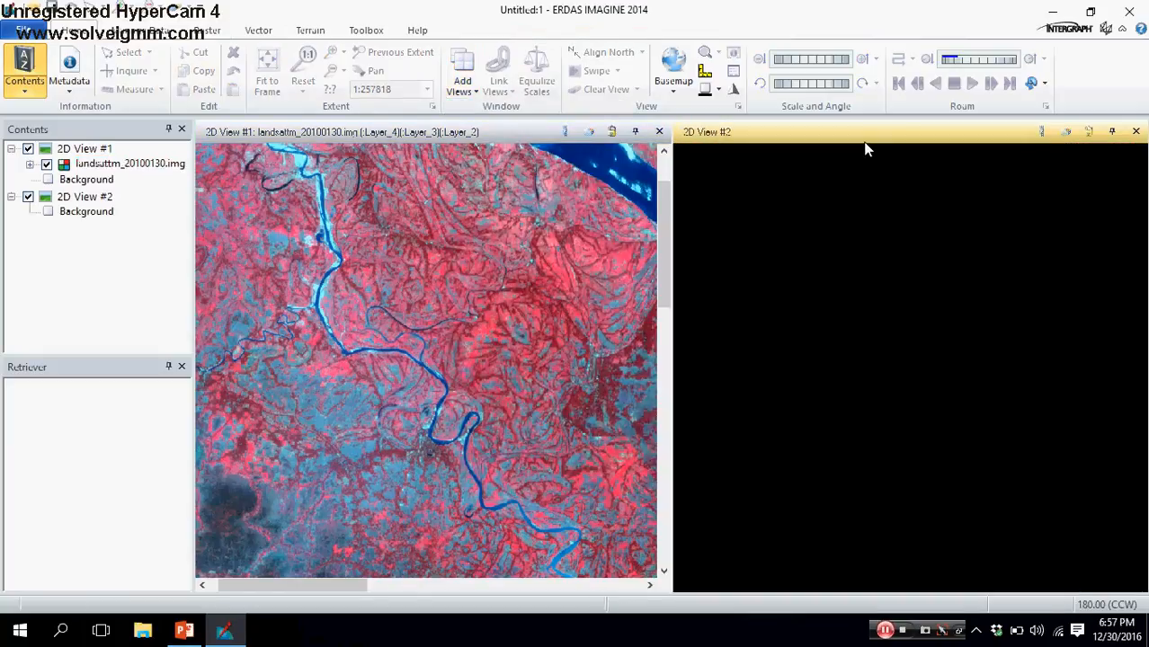
Step: Add the recoded Landsat thematic image from the New folder inside Output to 2D View #2
right_click(90, 203)
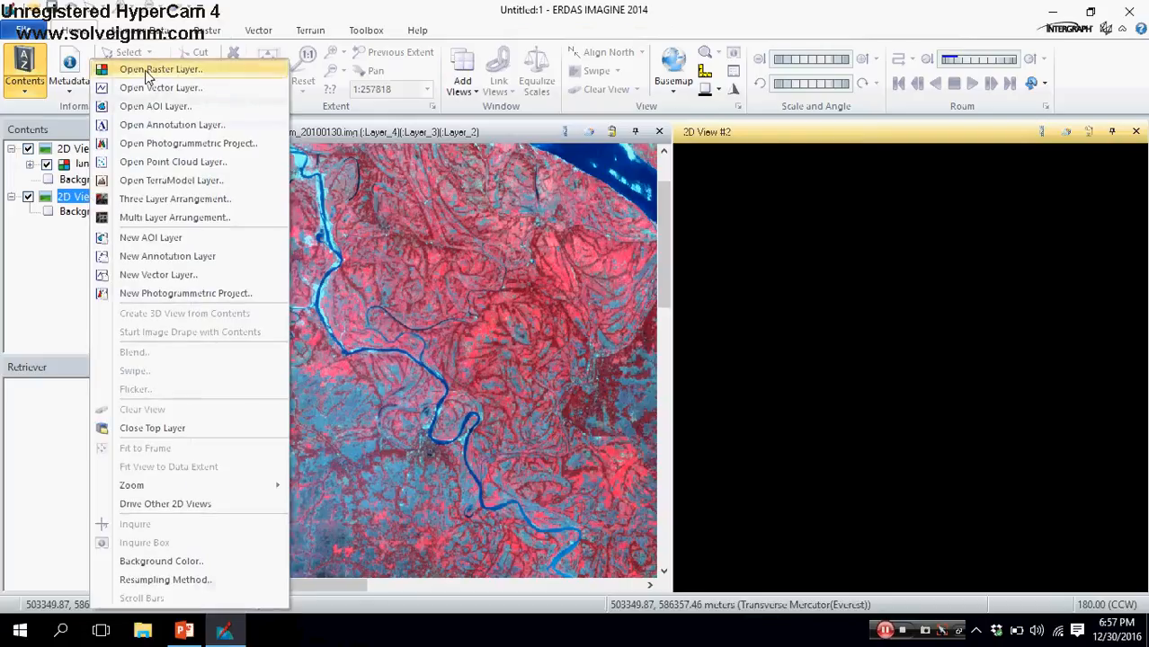
click(141, 66)
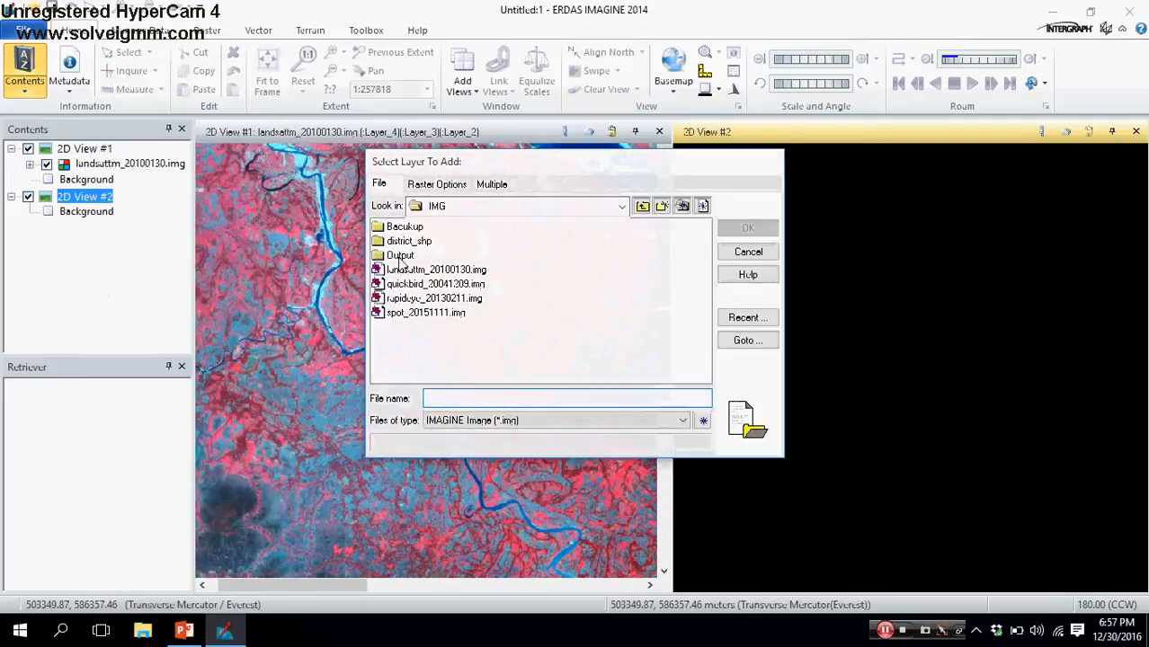
double_click(401, 257)
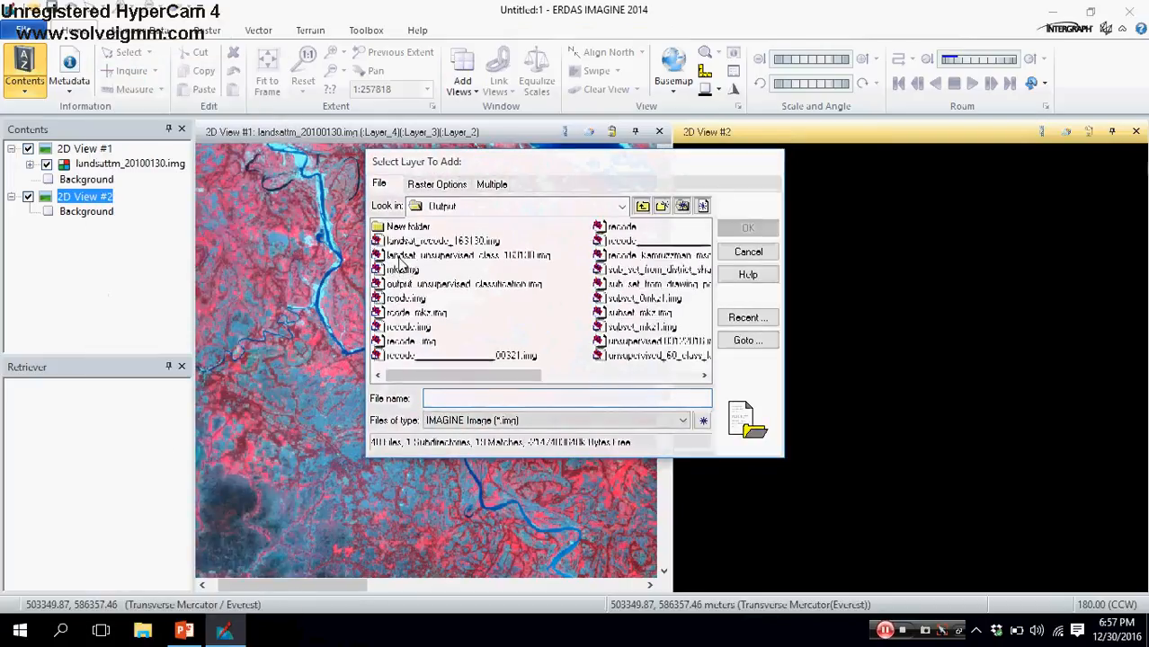
double_click(404, 229)
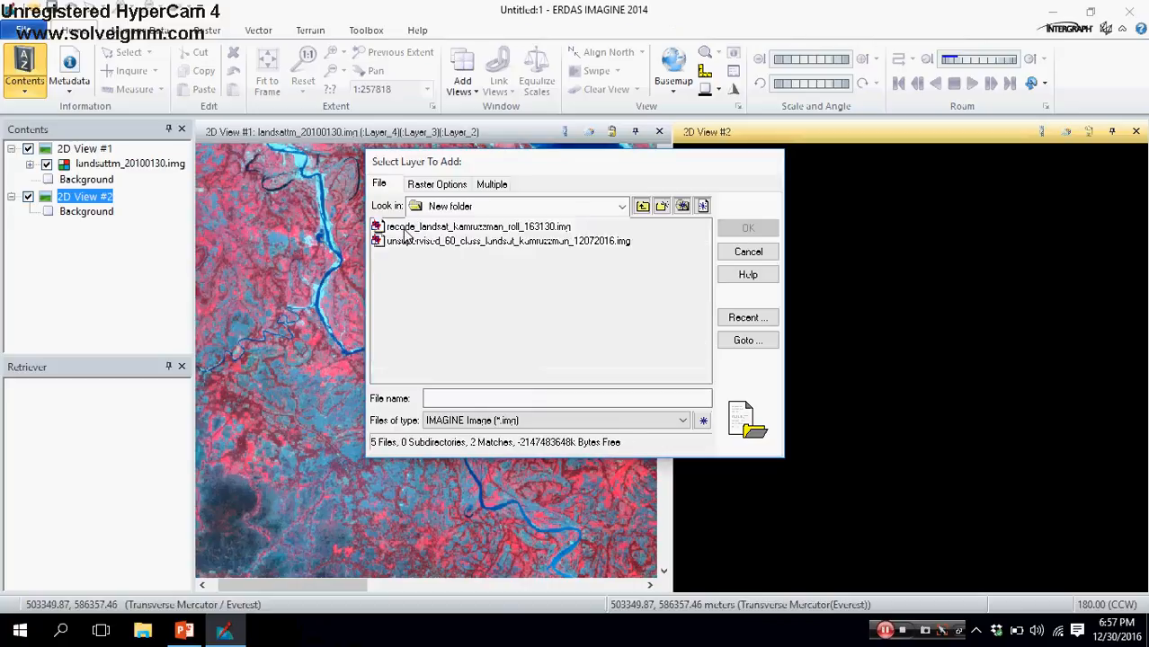
click(403, 229)
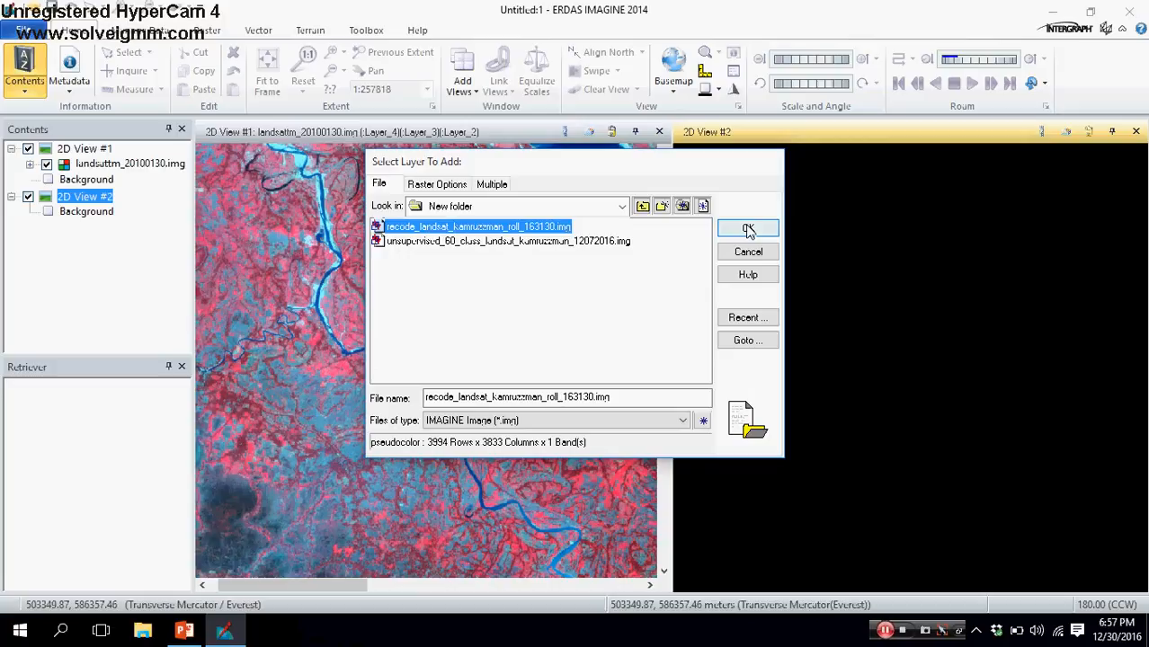
click(884, 631)
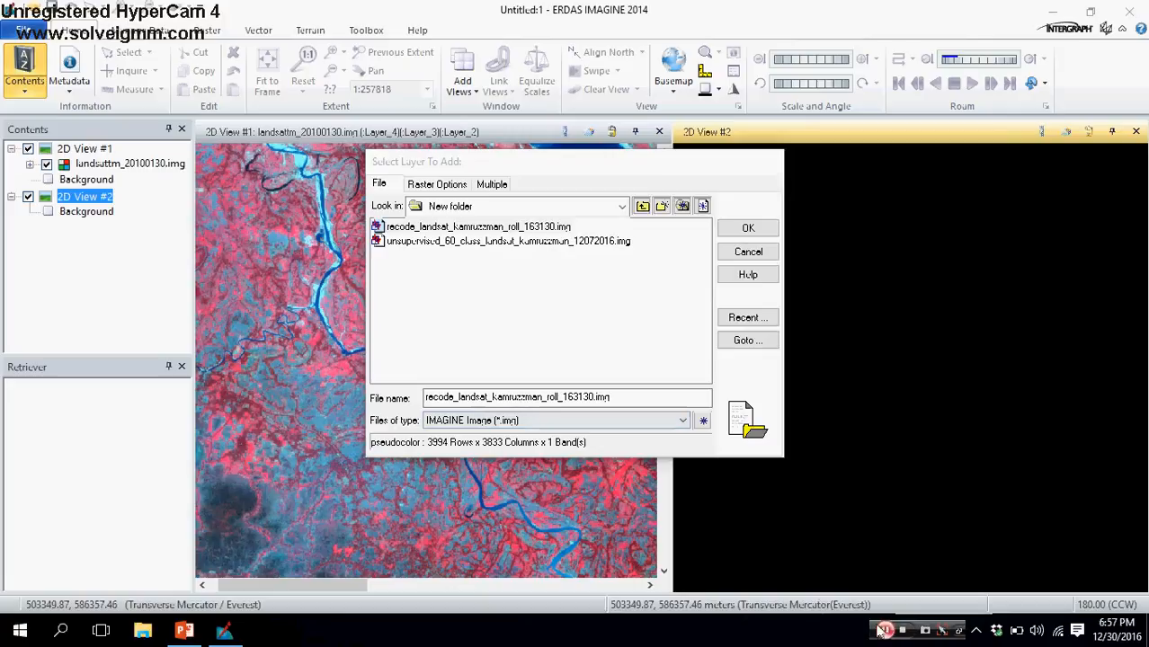
click(443, 230)
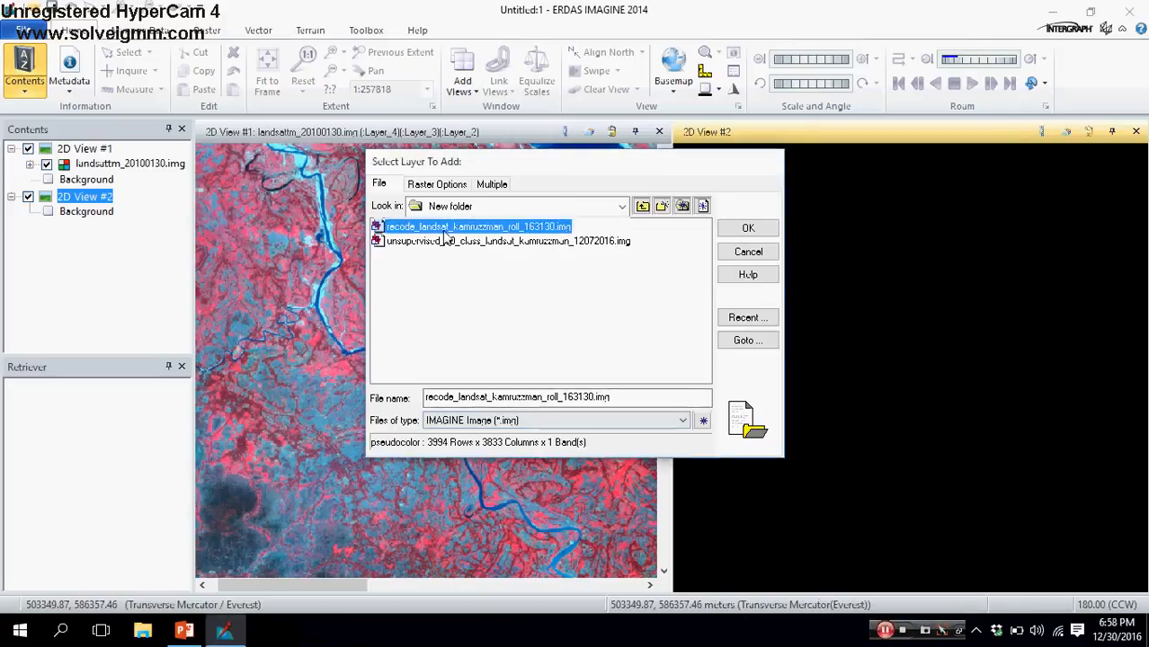
click(746, 230)
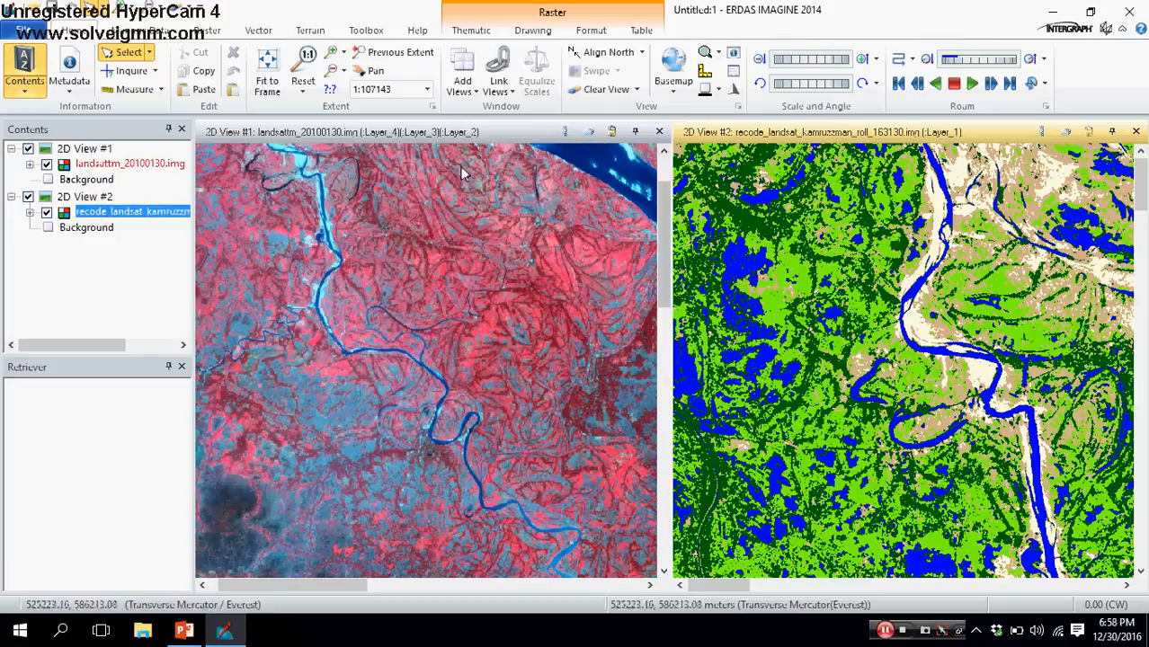
Step: Link the two 2D views and bring the thematic map to the same extent as the Landsat image
click(565, 133)
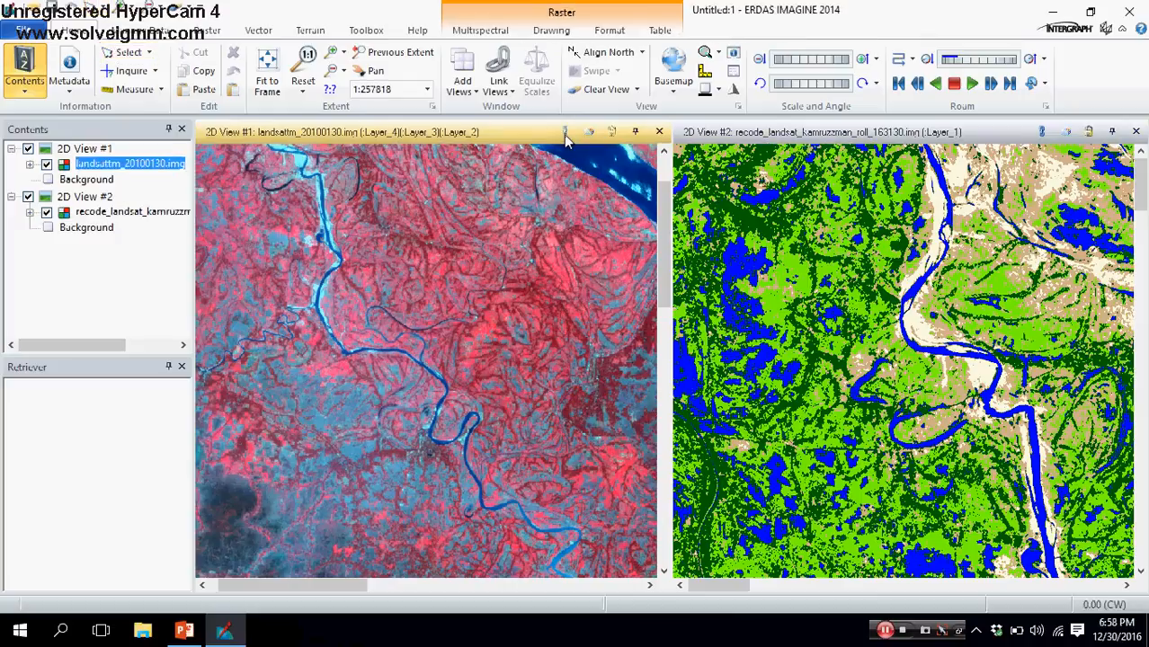
click(1041, 133)
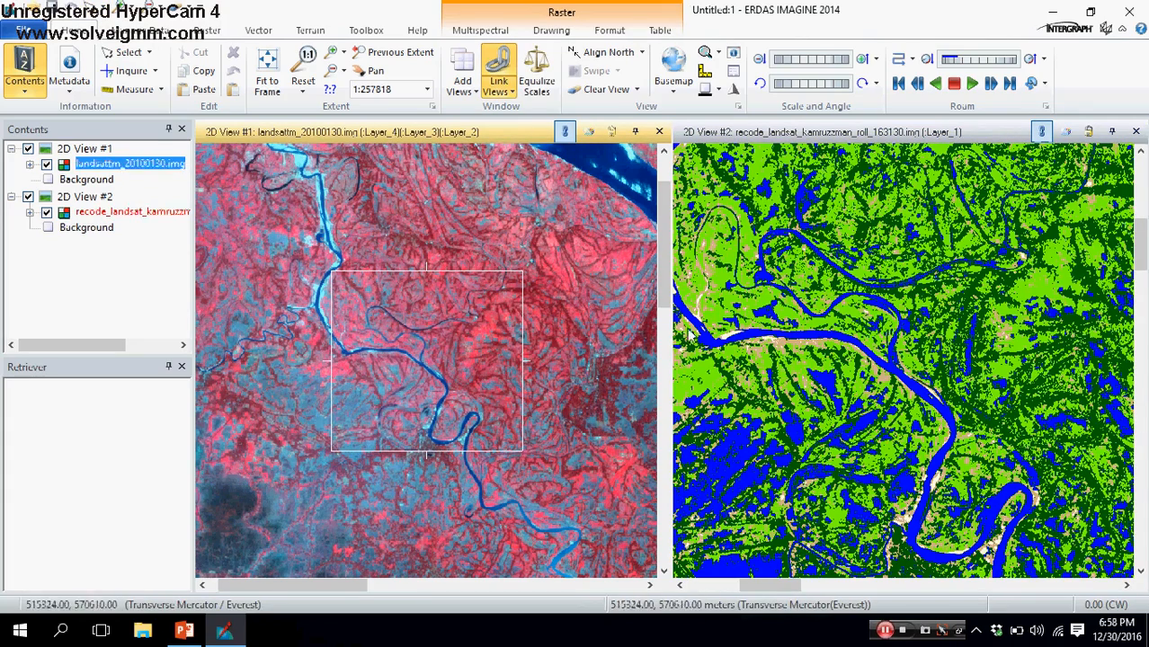
scroll(831, 352, up, 2)
scroll(832, 352, up, 3)
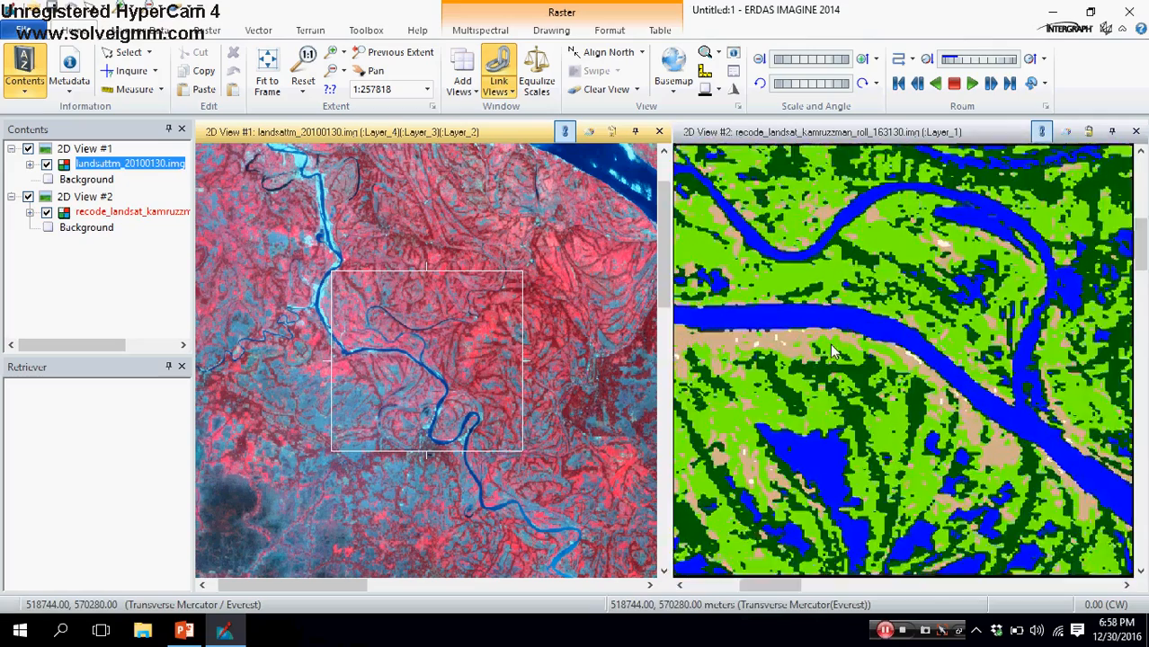
scroll(831, 352, down, 4)
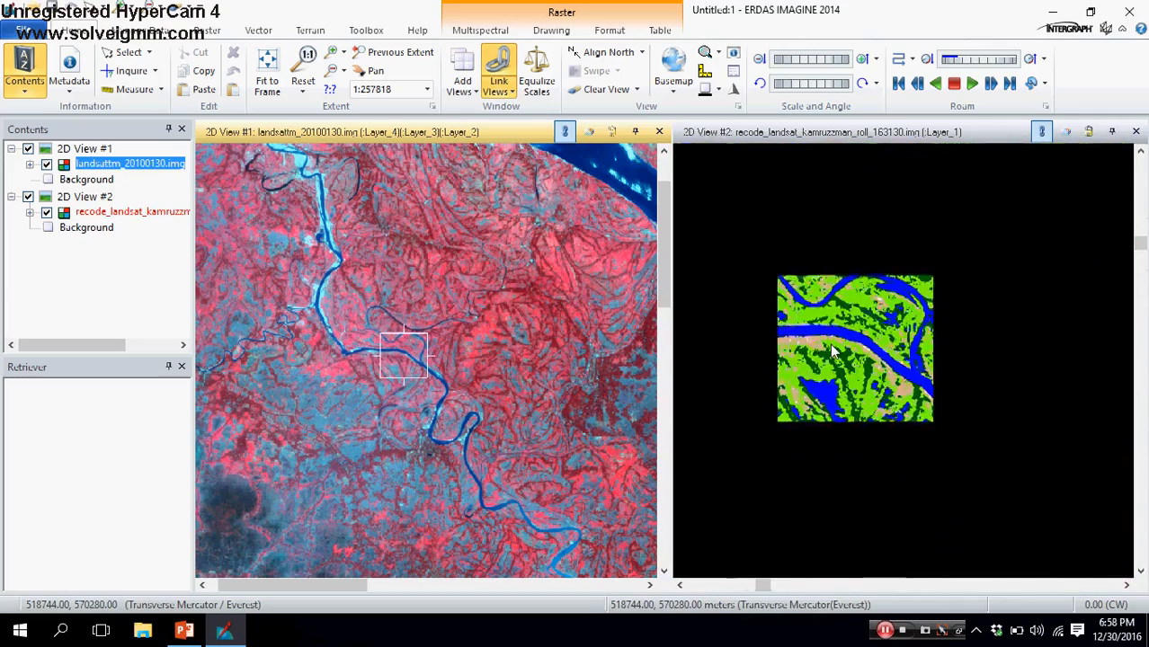
scroll(831, 350, down, 3)
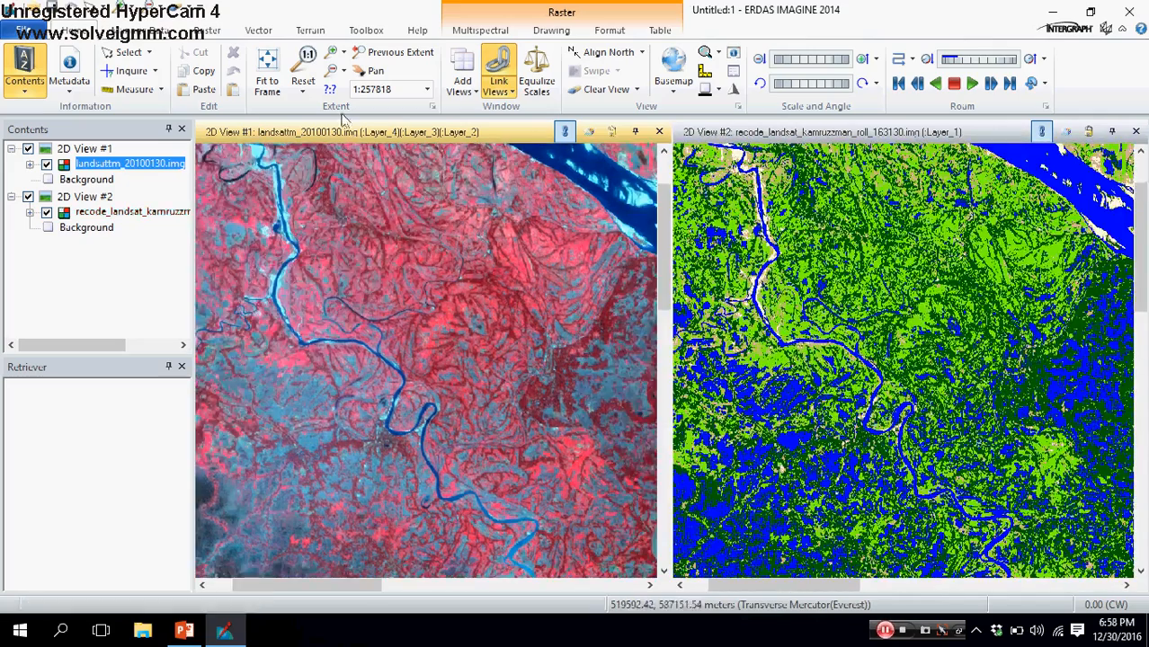
Step: Pan the linked views to the large river and examine the land southwest of it at a closer scale
click(708, 286)
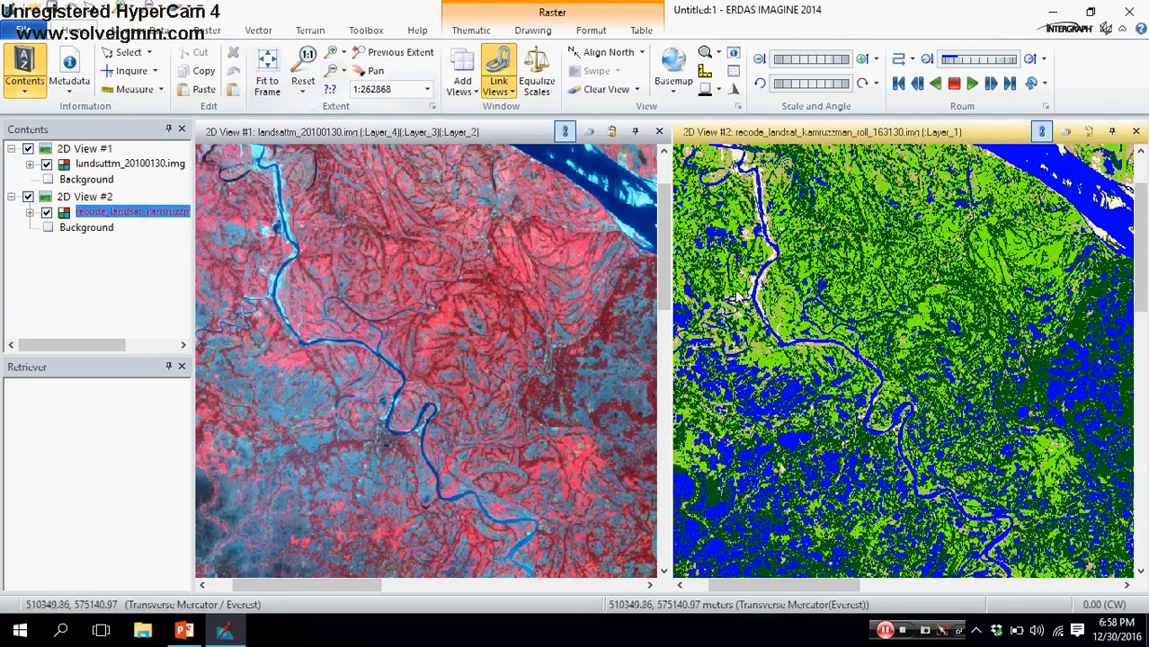
click(370, 70)
scroll(825, 286, up, 2)
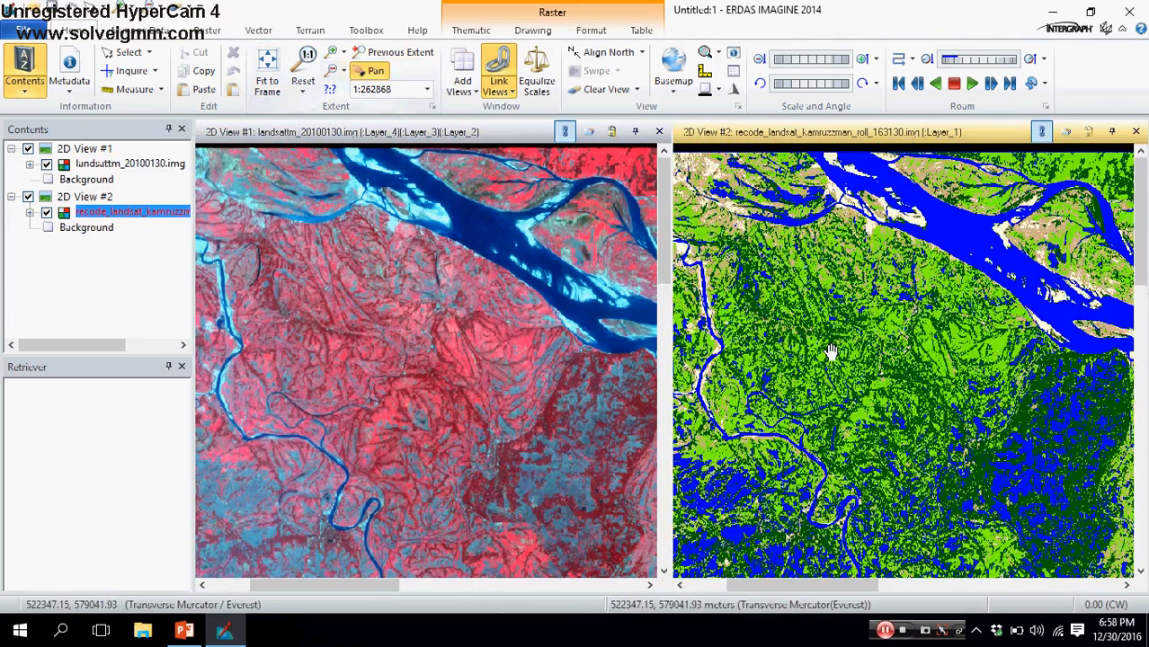
click(500, 308)
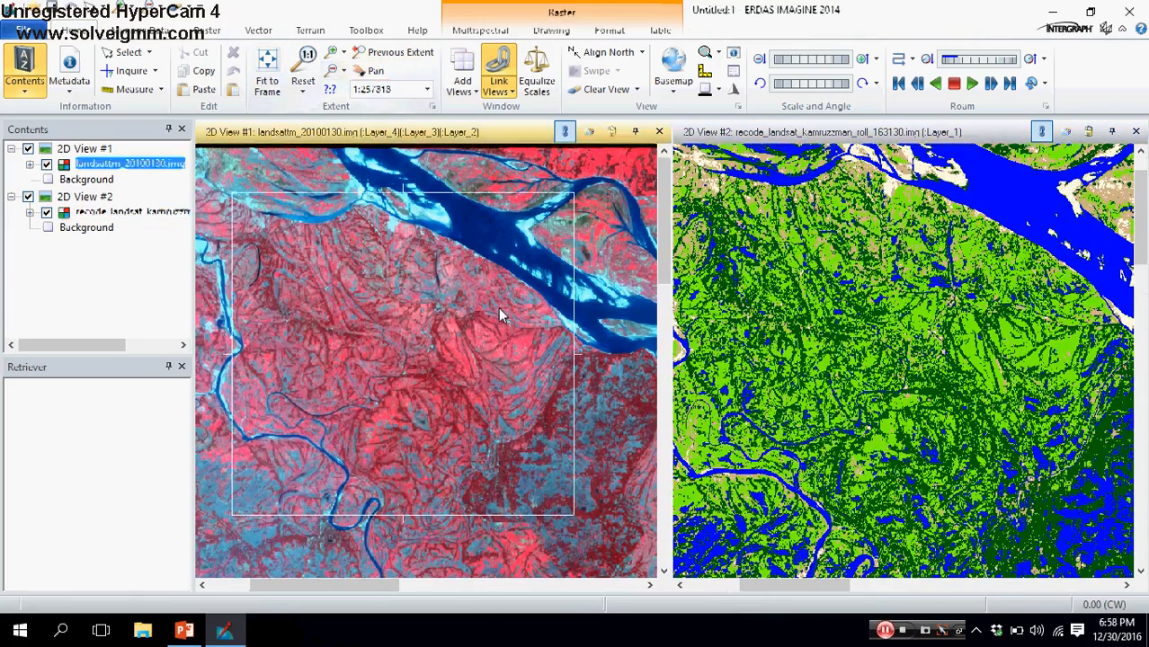
scroll(498, 306, up, 5)
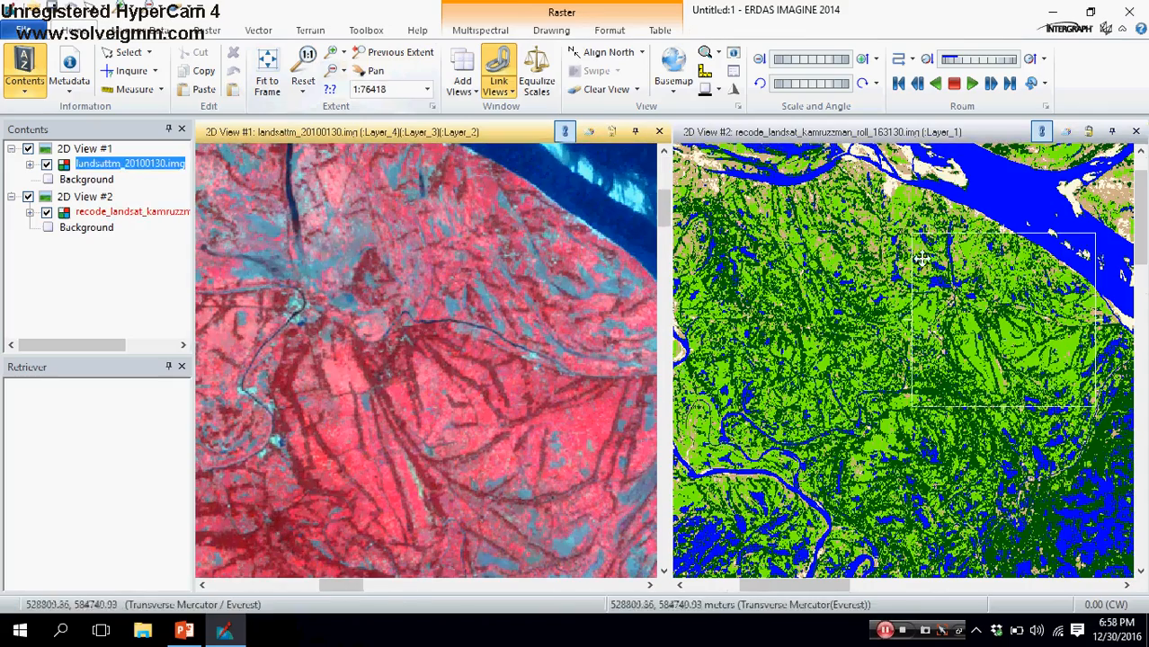
click(921, 258)
scroll(881, 359, up, 4)
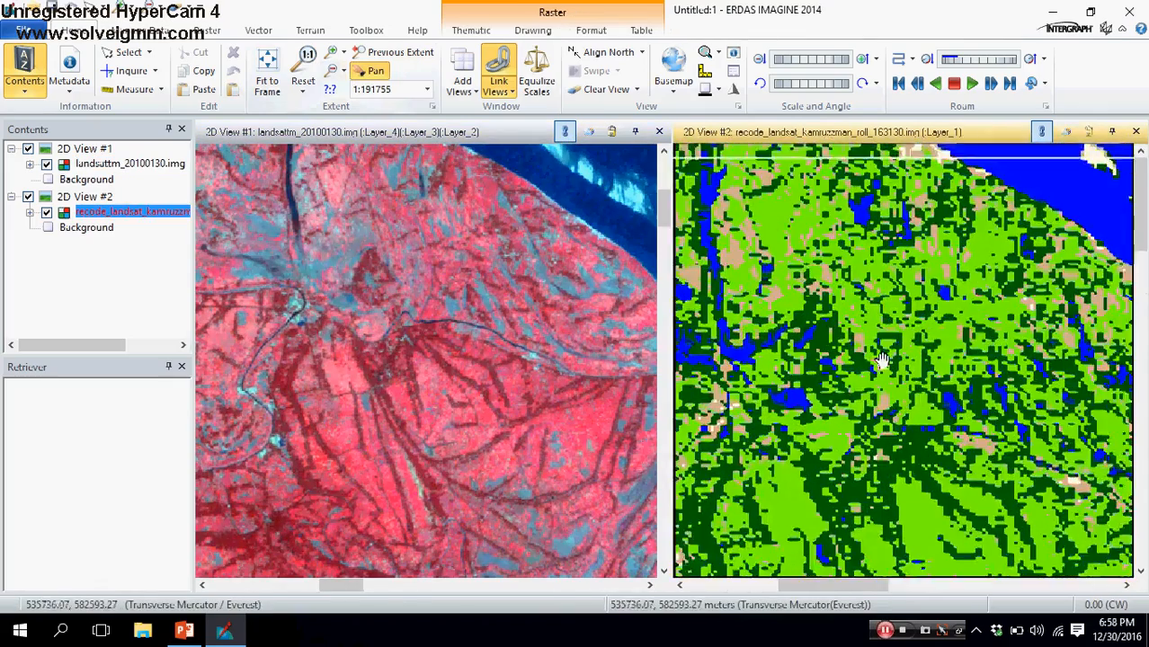
scroll(872, 368, up, 8)
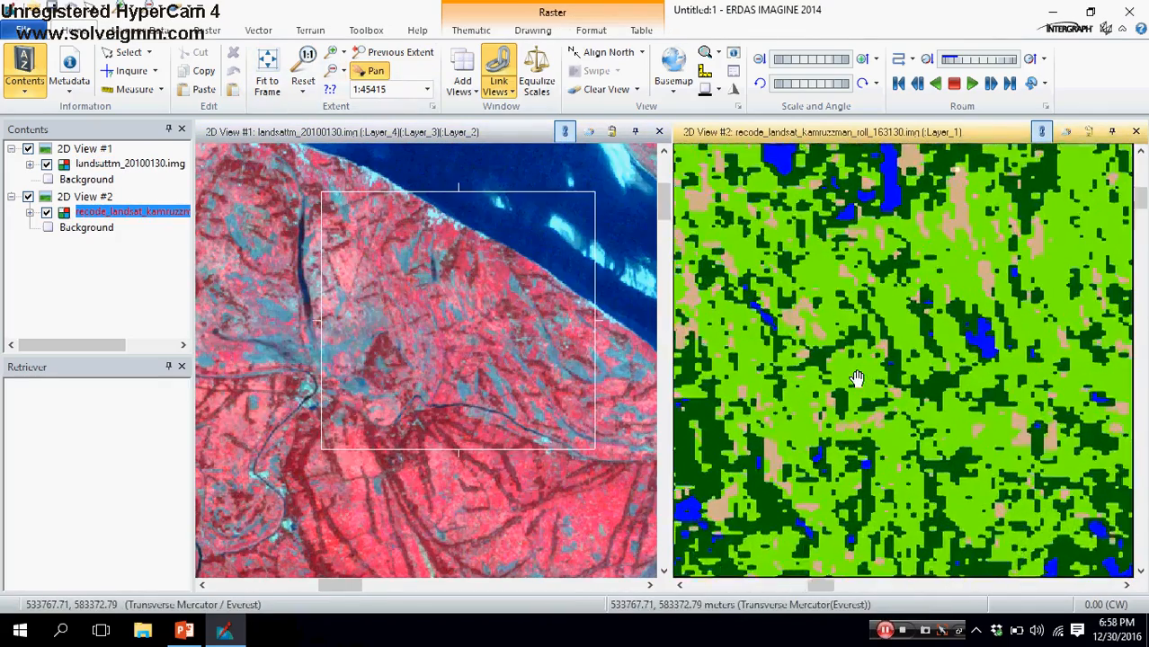
Step: Compare the Landsat image with the thematic map along the southwest bank of the large river
scroll(857, 377, down, 3)
click(477, 322)
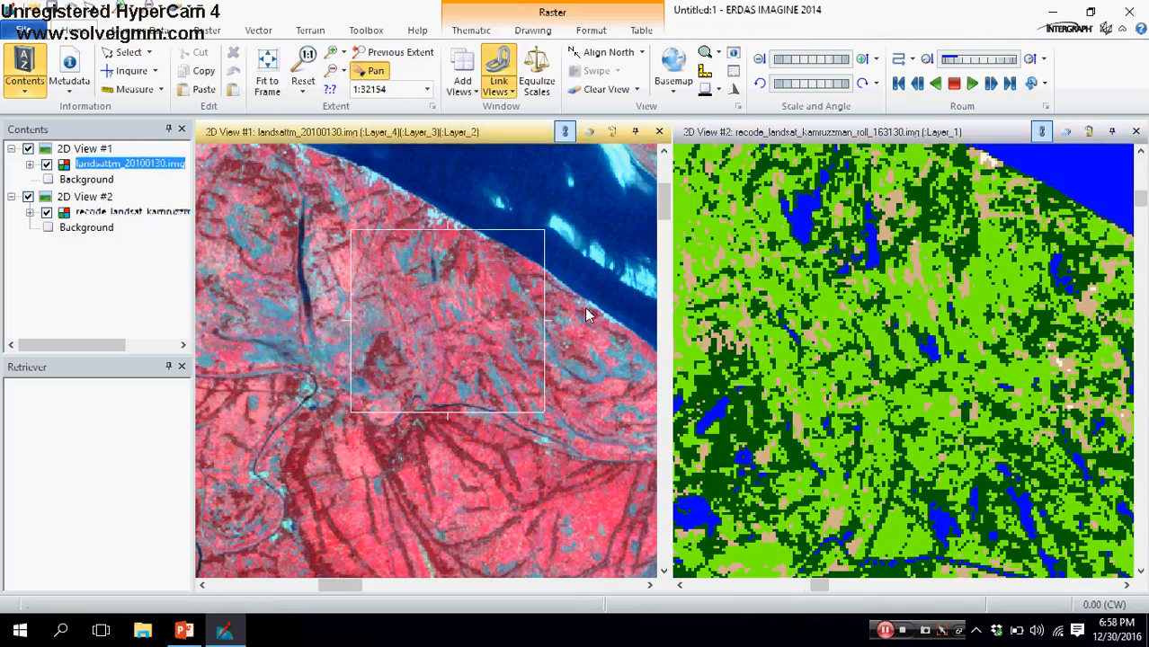
scroll(587, 315, up, 4)
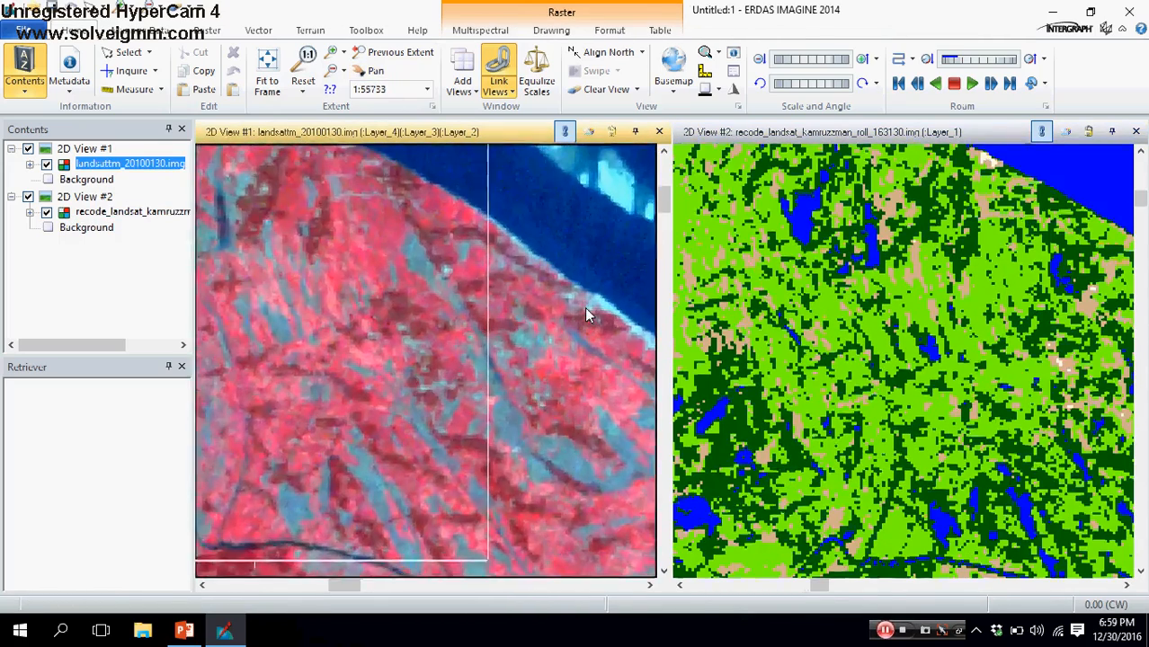
scroll(587, 314, down, 2)
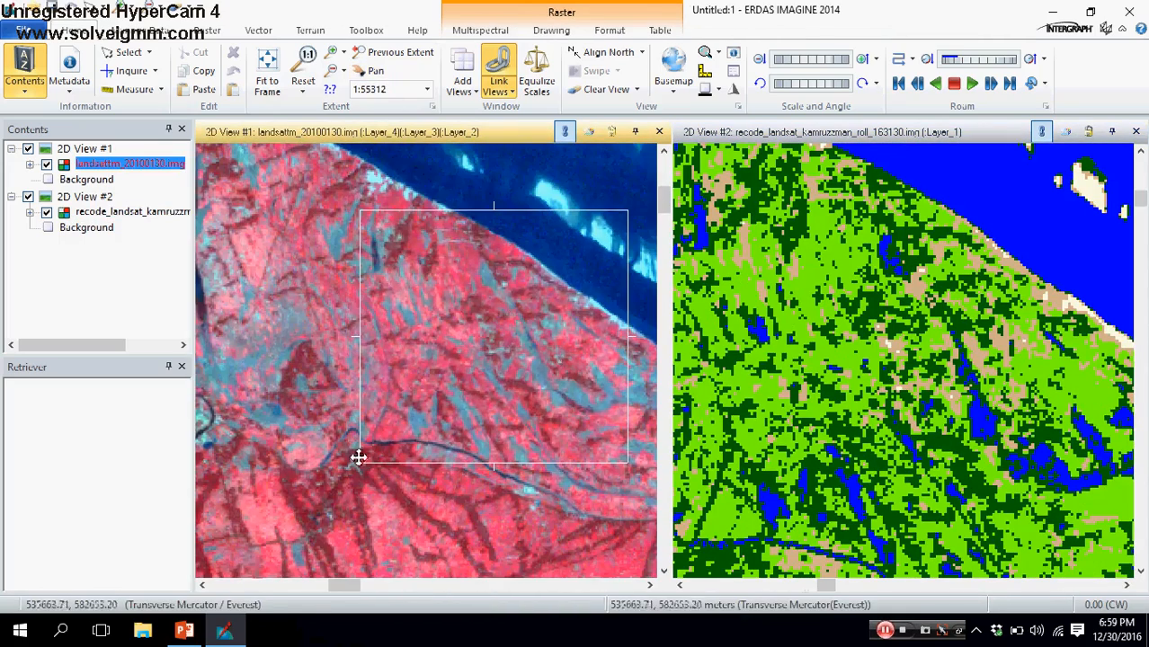
click(879, 322)
drag(915, 289, 855, 351)
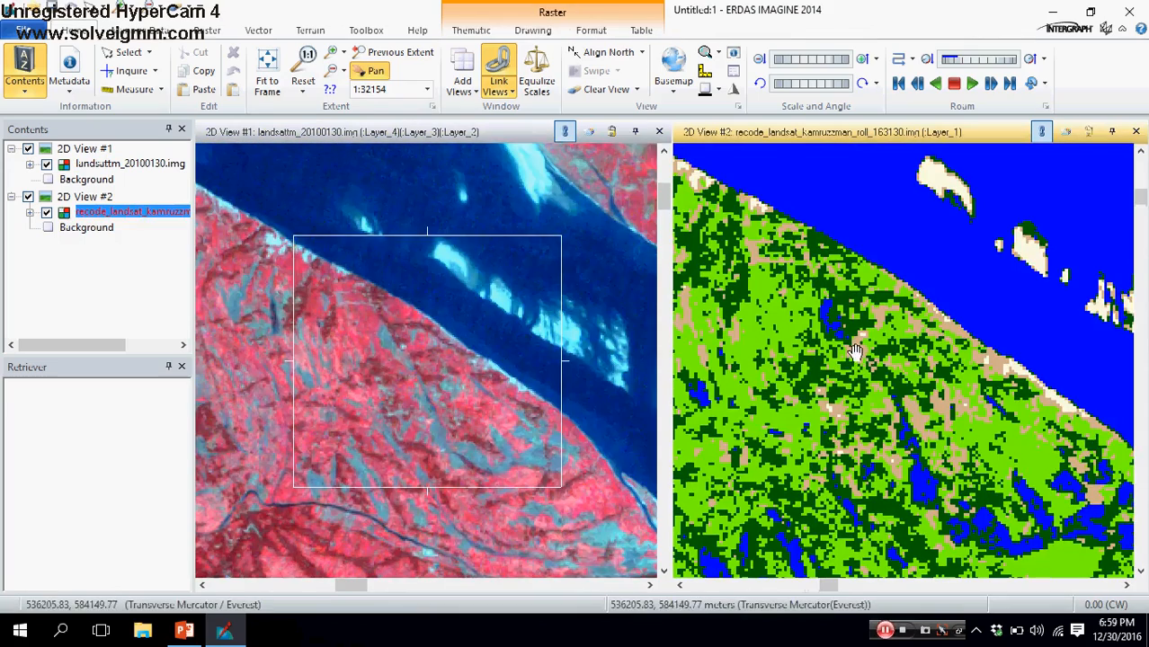
drag(405, 453, 293, 475)
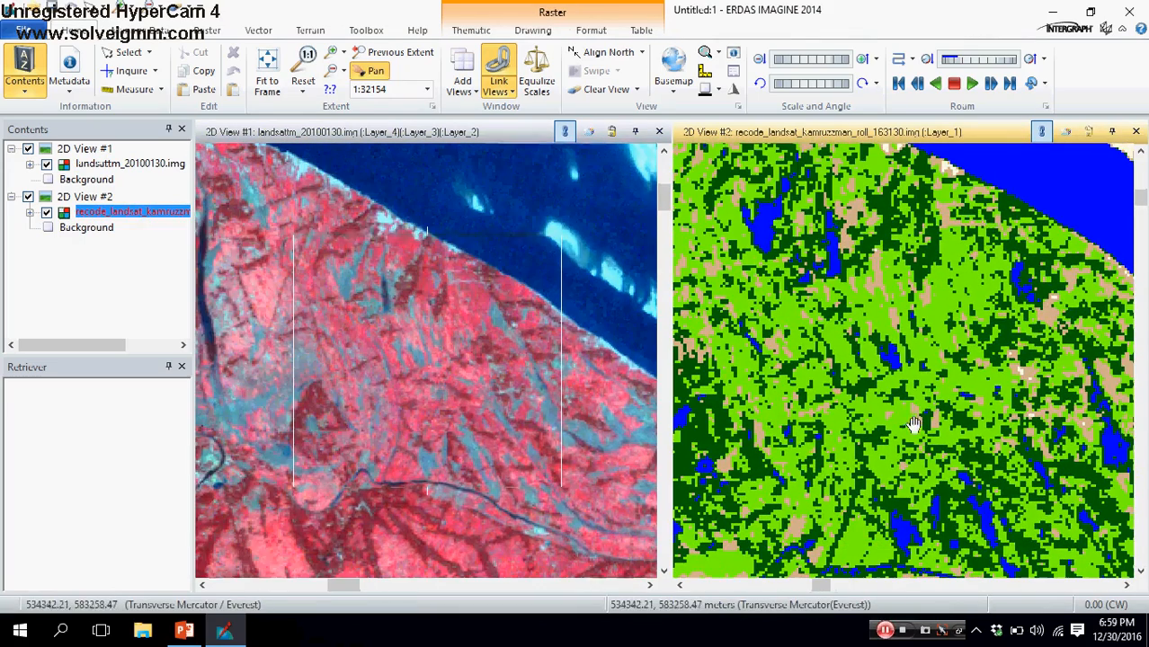
Step: Switch to PowerPoint and review slide 23's instruction to compare the actual raster with the recoded thematic map
click(186, 632)
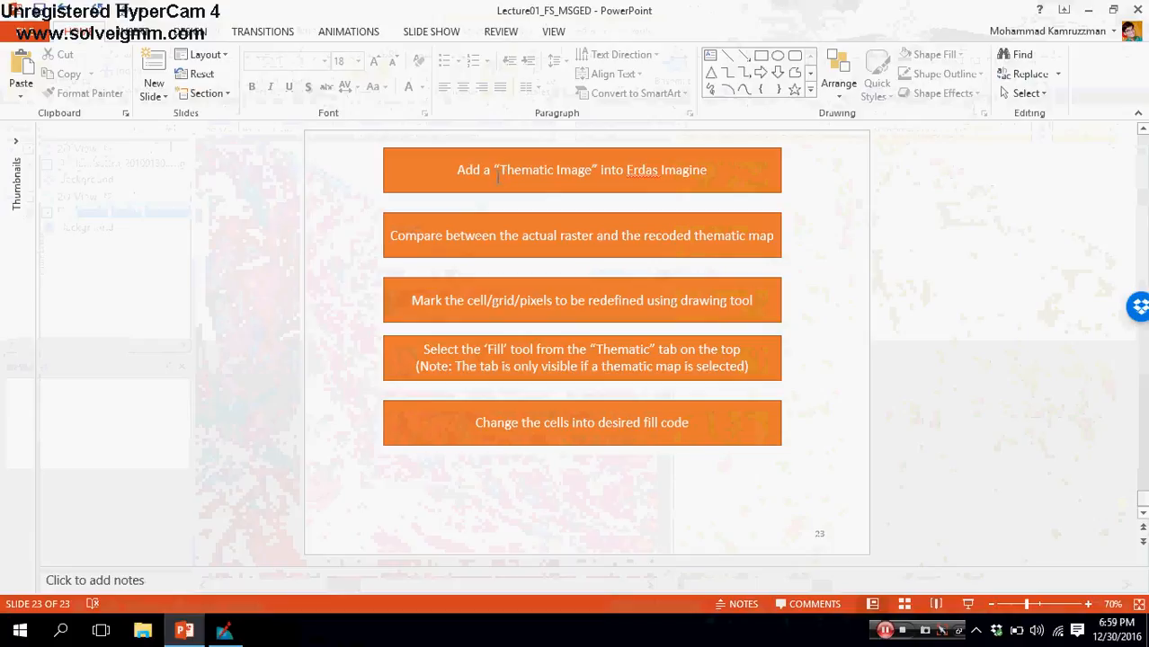
click(461, 171)
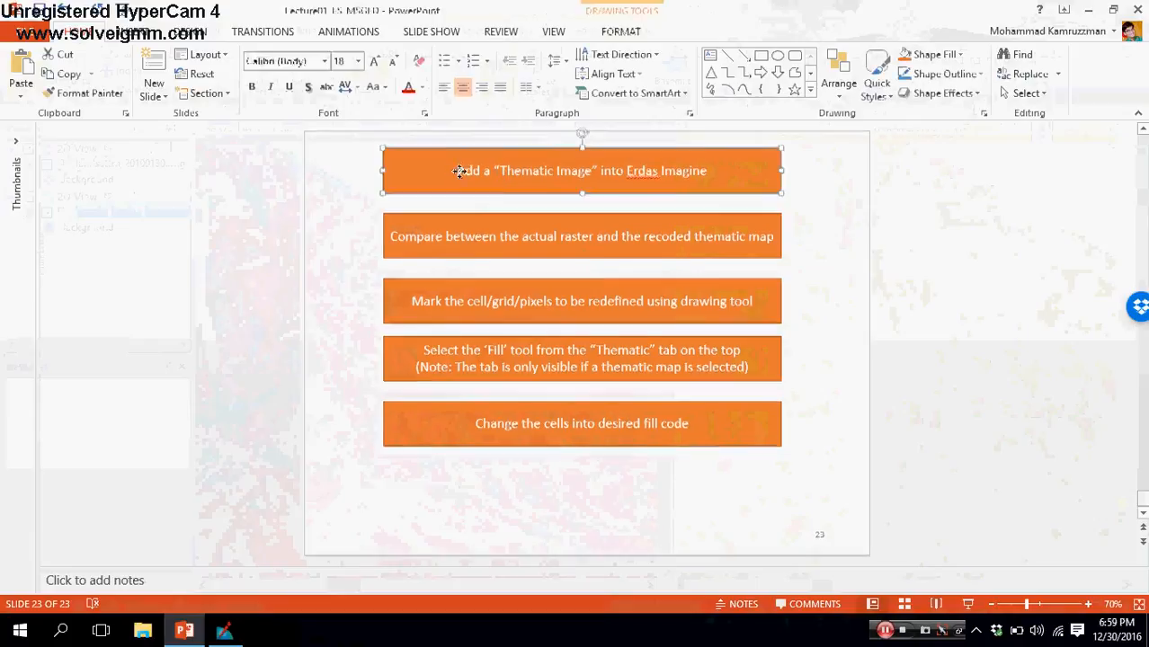
click(830, 174)
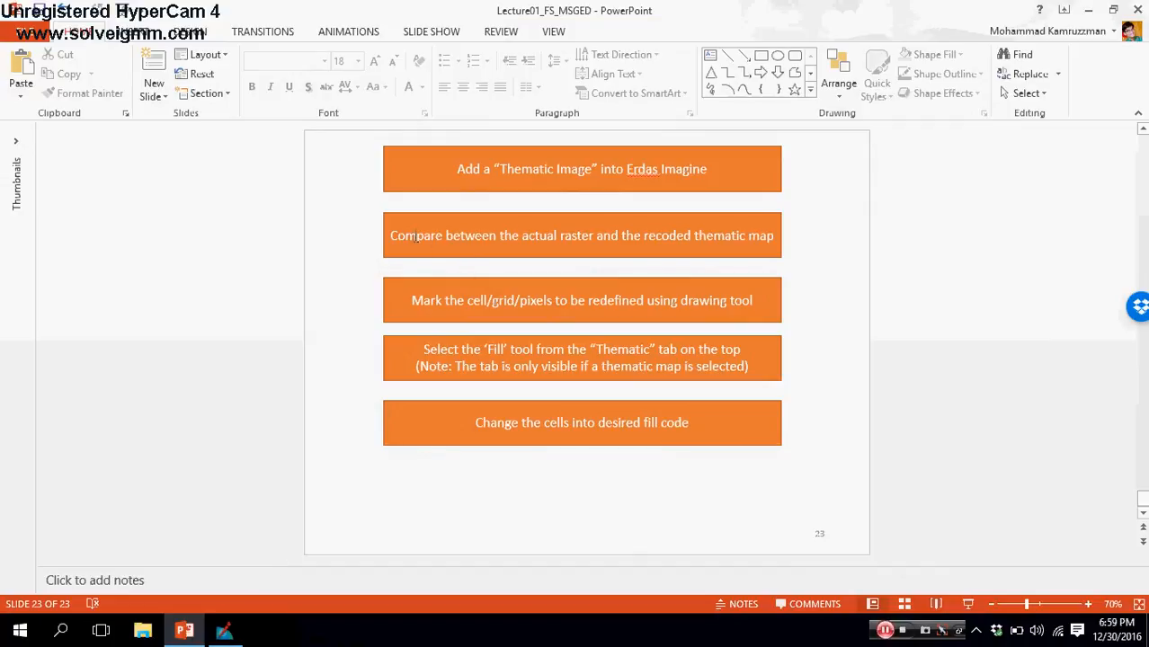
drag(392, 236, 671, 232)
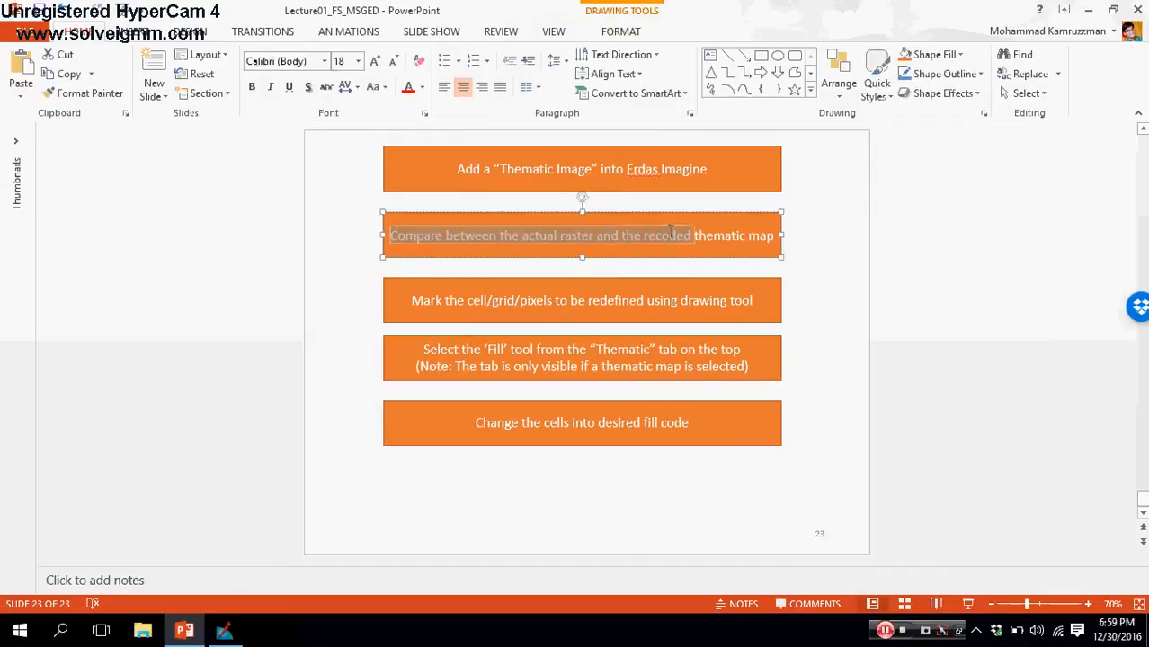
drag(779, 227, 824, 239)
click(824, 239)
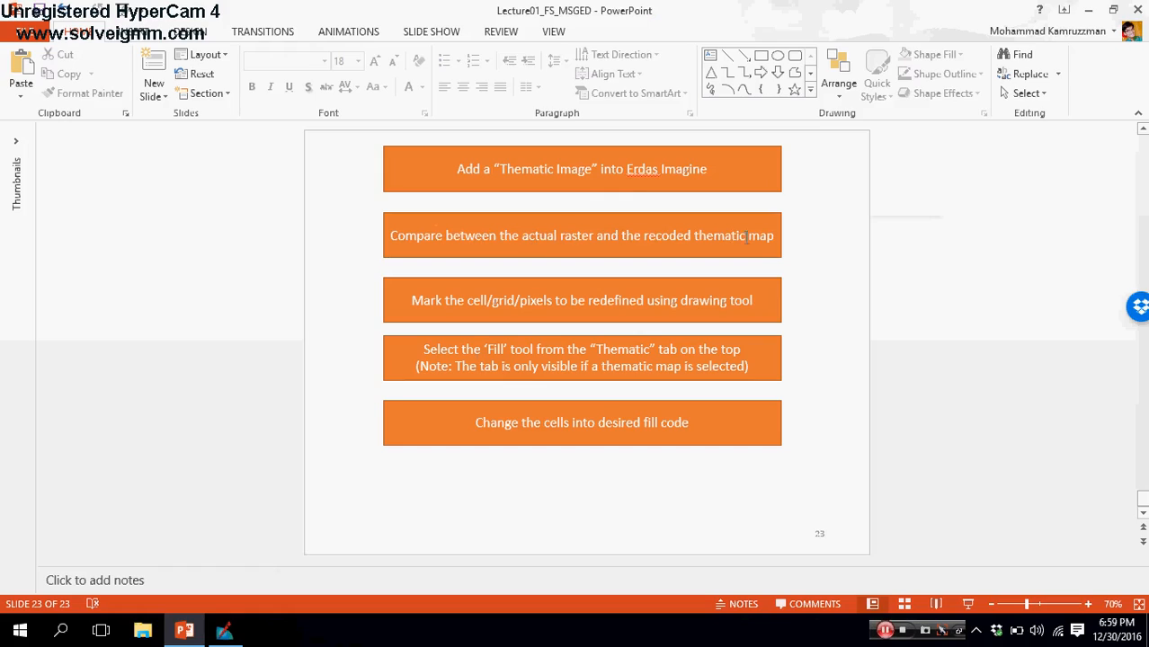
Step: Return to ERDAS IMAGINE and examine the farmland below the river in both linked views
click(225, 632)
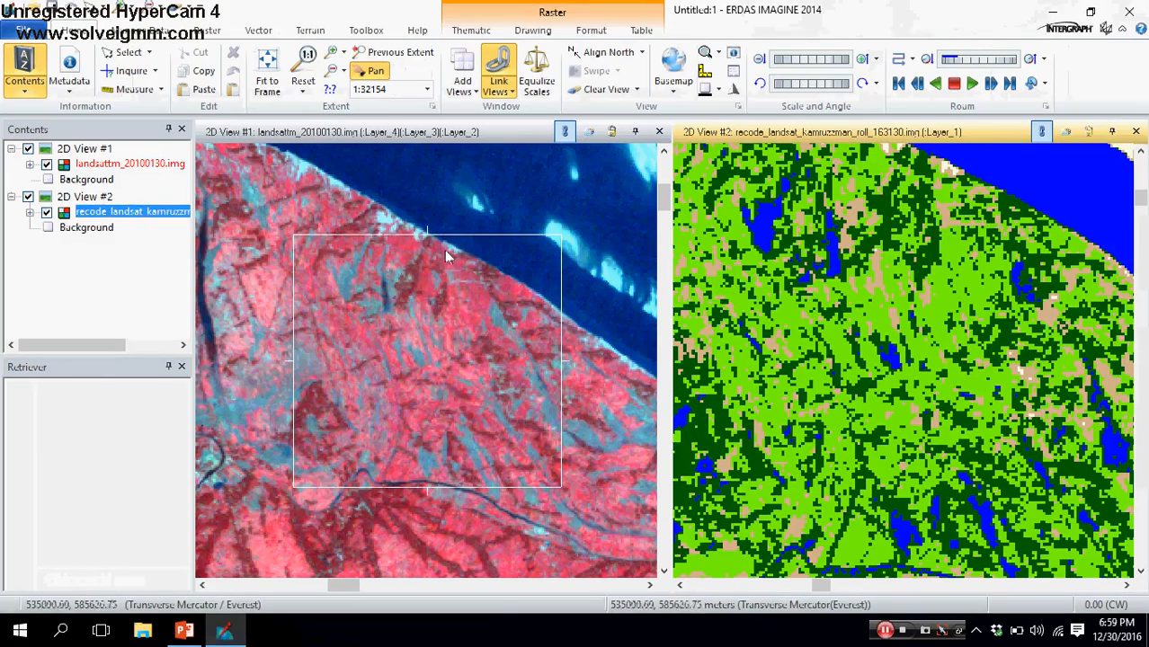
scroll(919, 337, up, 2)
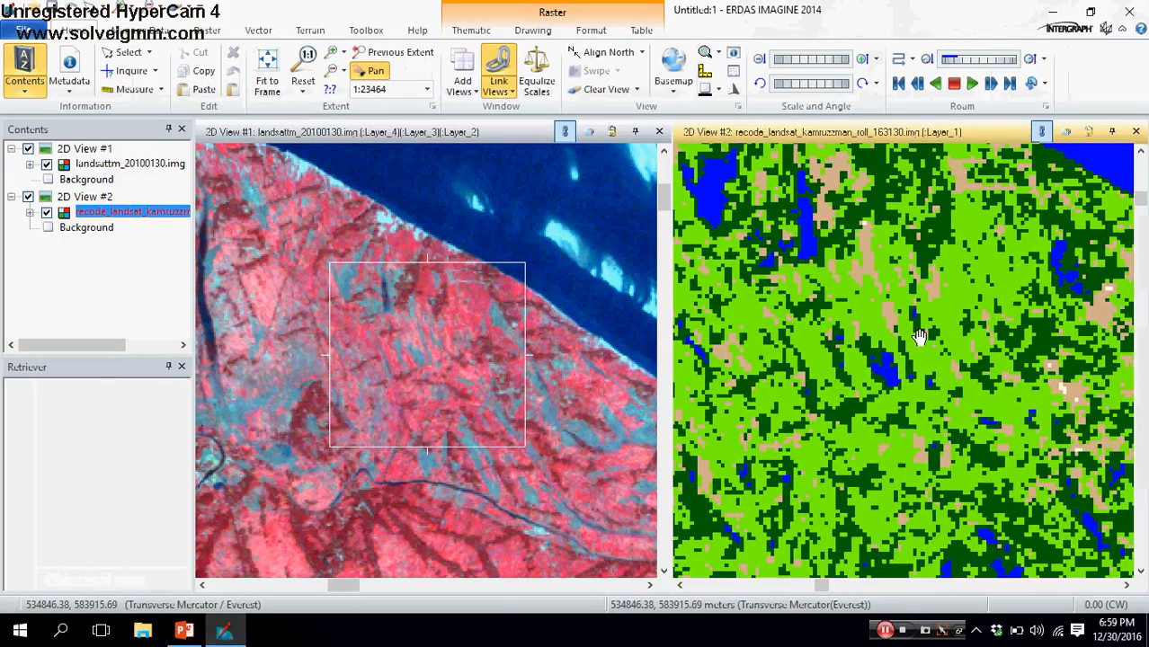
scroll(919, 336, up, 2)
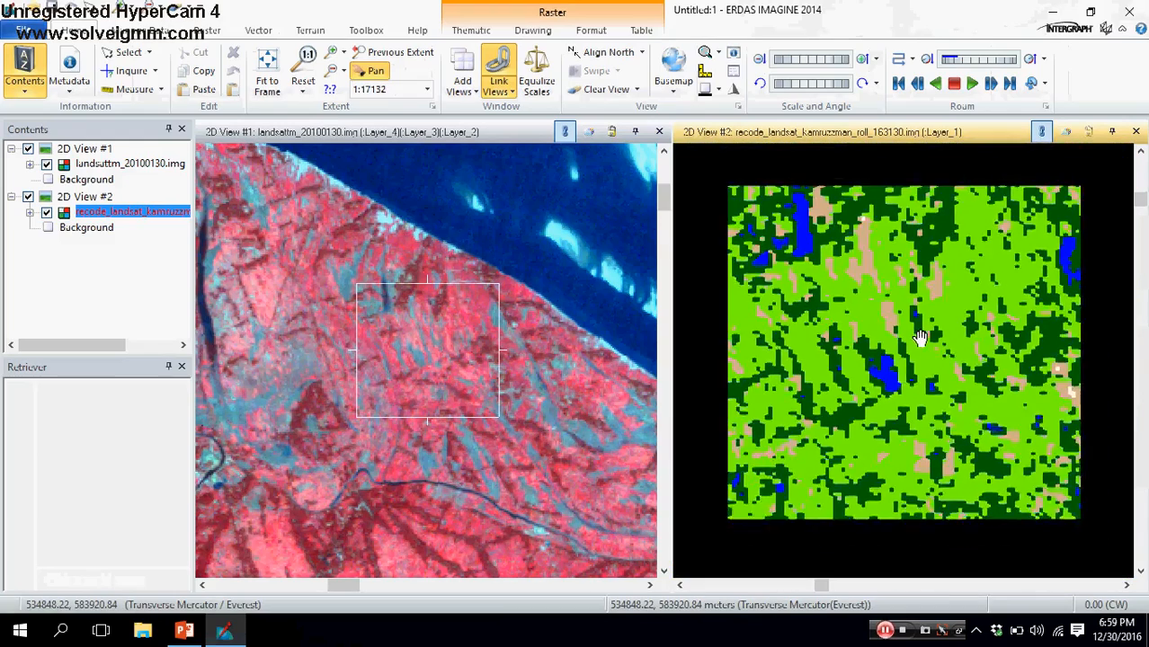
scroll(919, 336, down, 6)
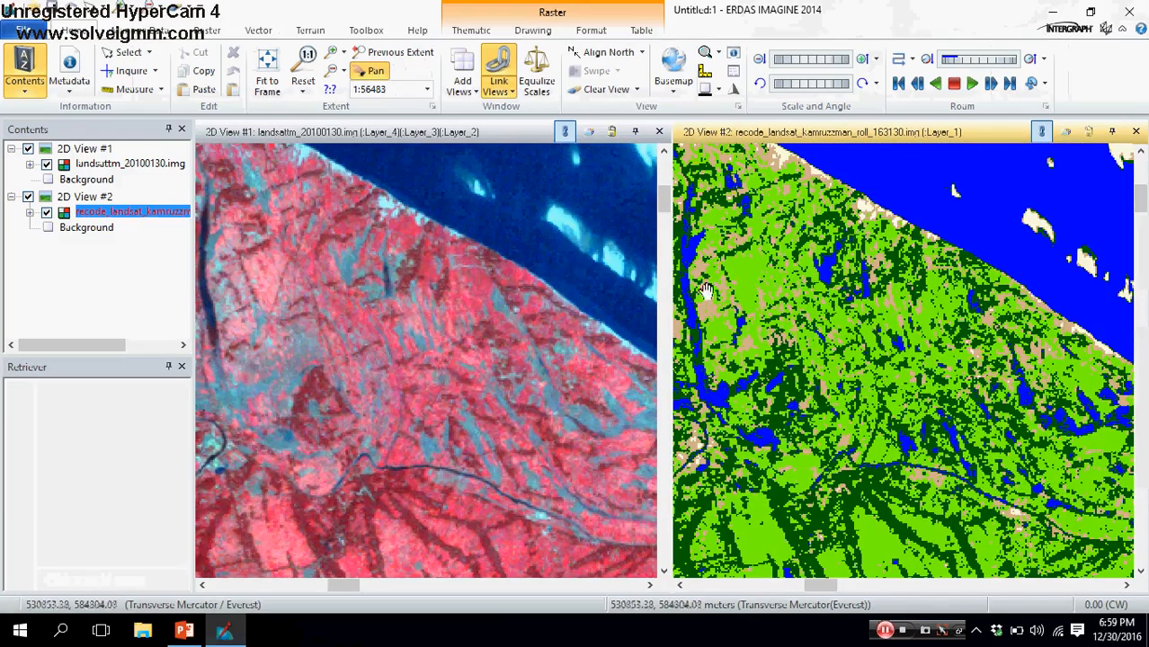
click(560, 259)
scroll(910, 376, up, 2)
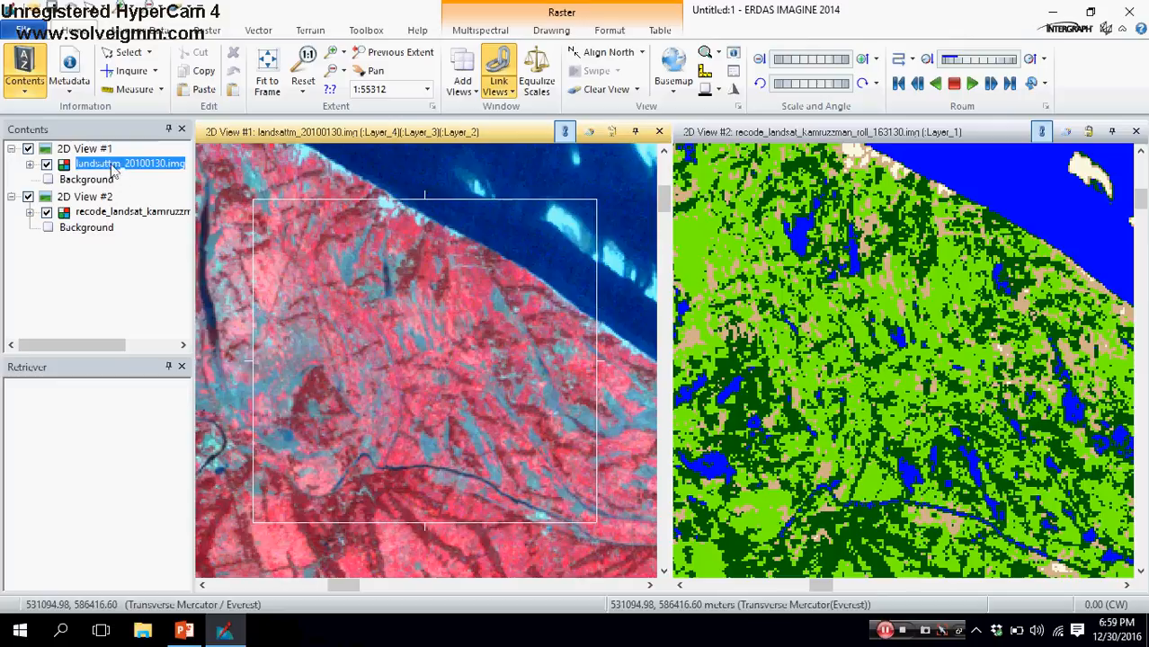
Step: Display the recoded thematic layer's attribute table and review its class names and colors, from Waterbody to Eroded Soil/Sand
right_click(129, 217)
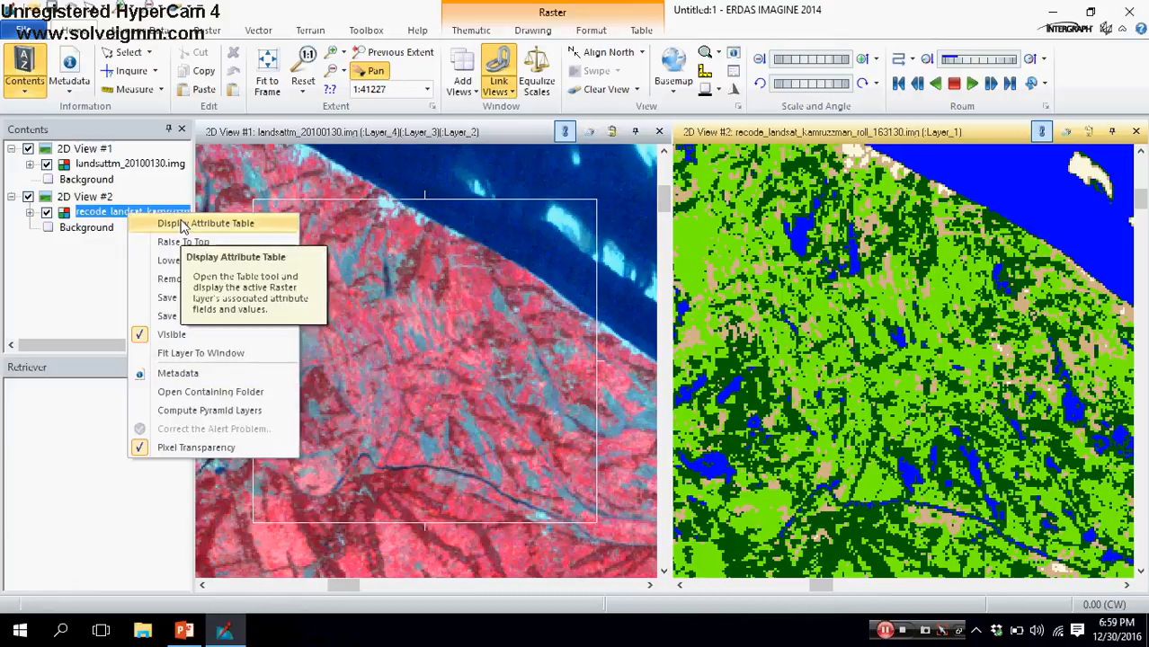
click(183, 225)
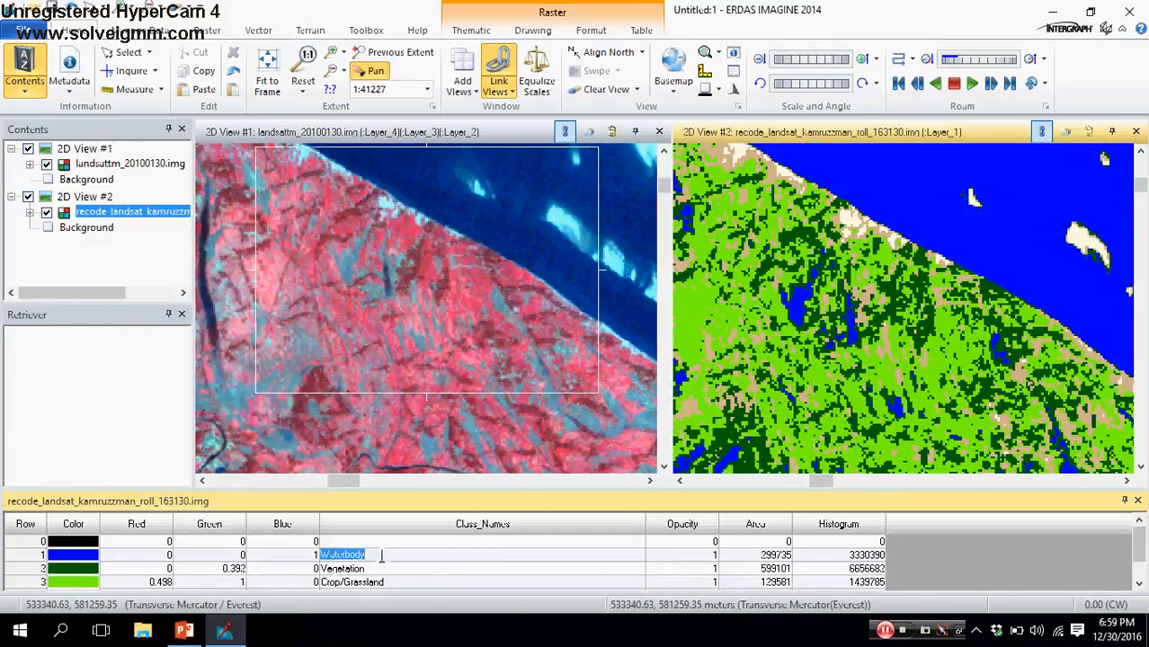
scroll(381, 557, down, 1)
scroll(381, 556, up, 1)
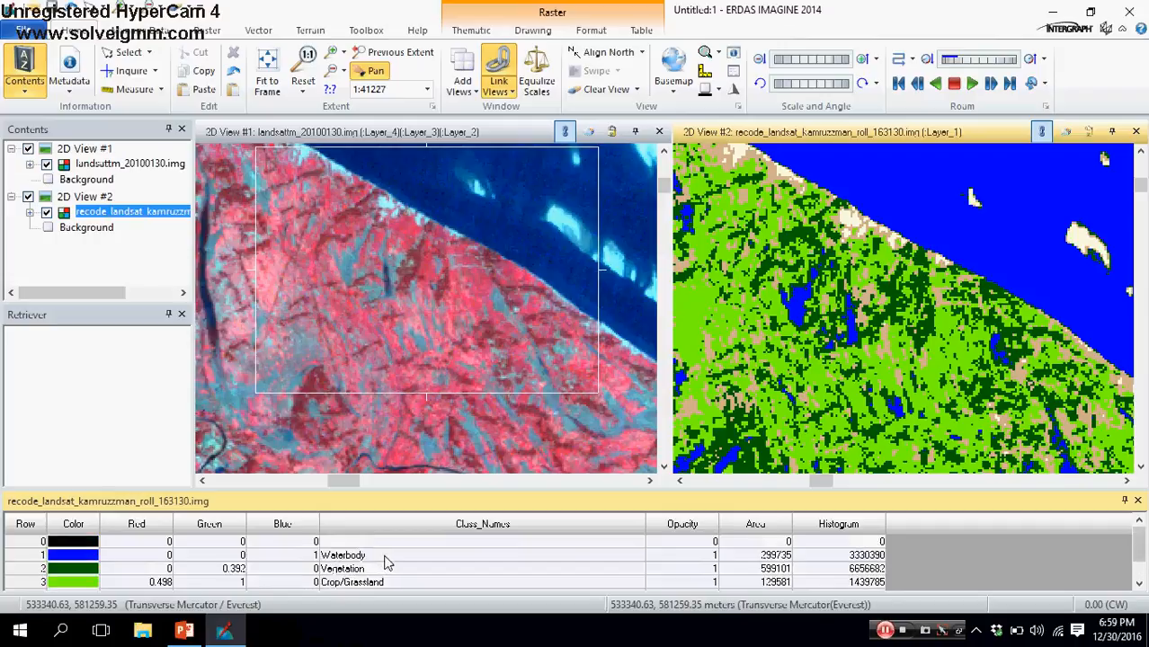
scroll(393, 571, down, 1)
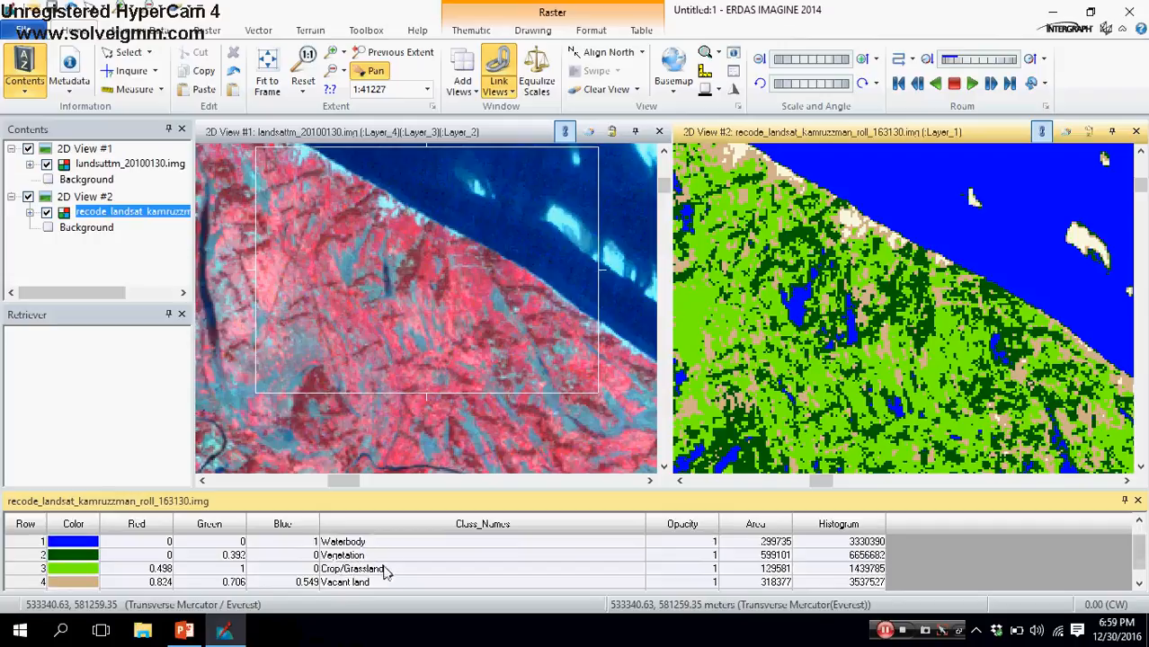
scroll(406, 578, down, 1)
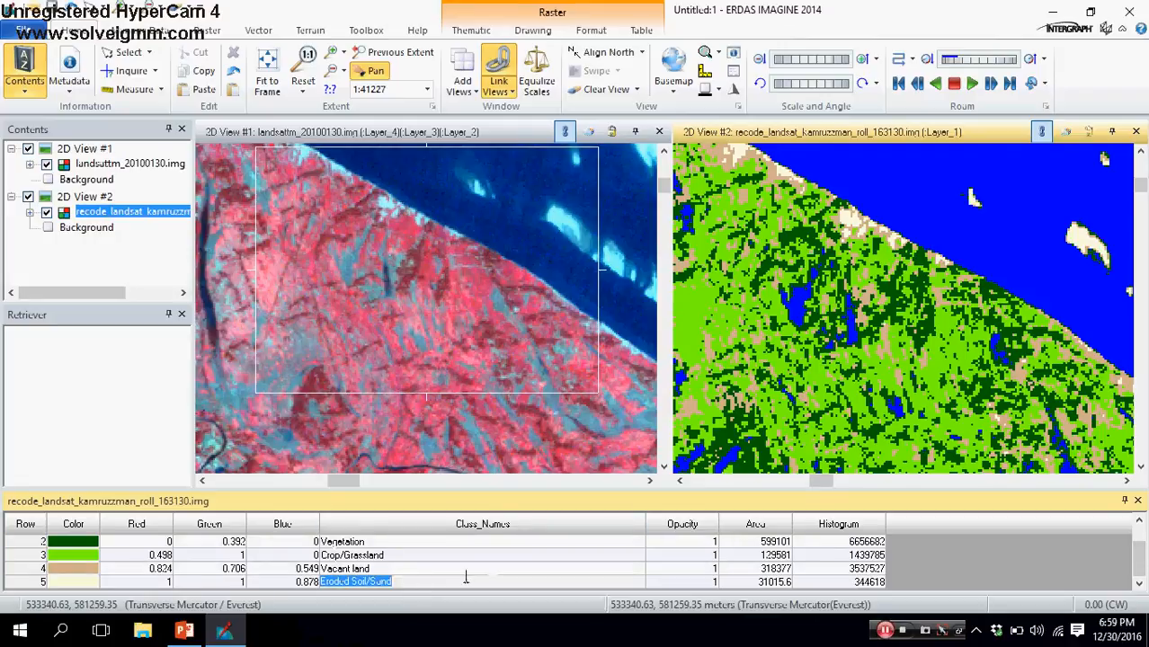
scroll(930, 582, up, 1)
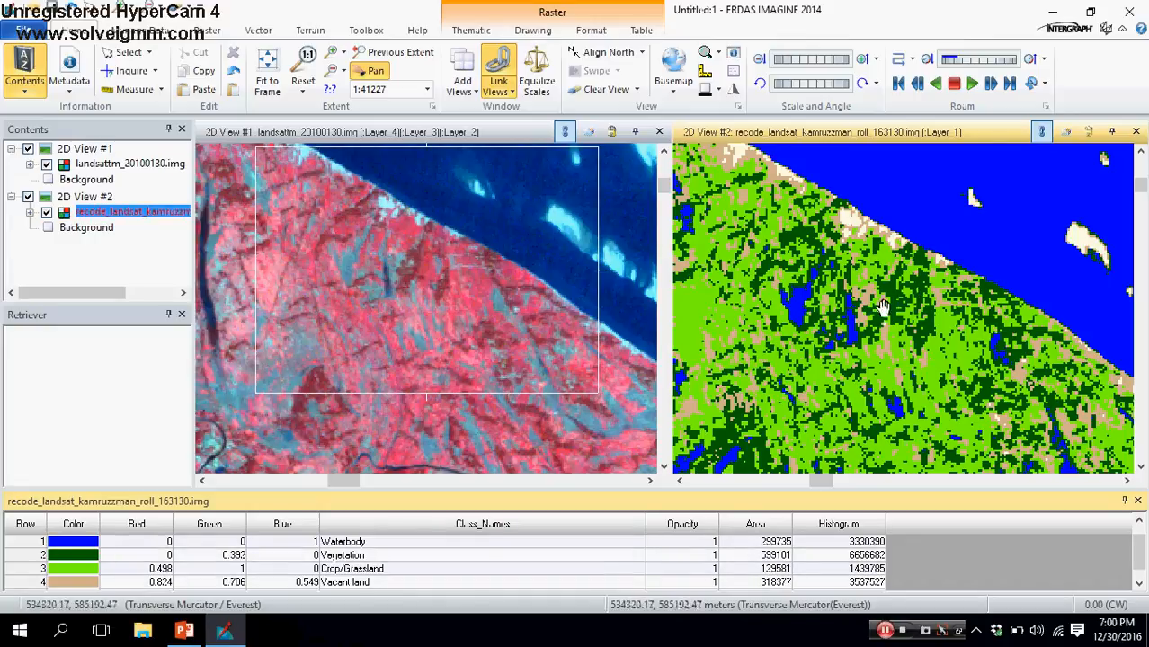
Step: Examine the sandy riverbank cells closely in both views against the classes in the attribute table
scroll(887, 358, up, 4)
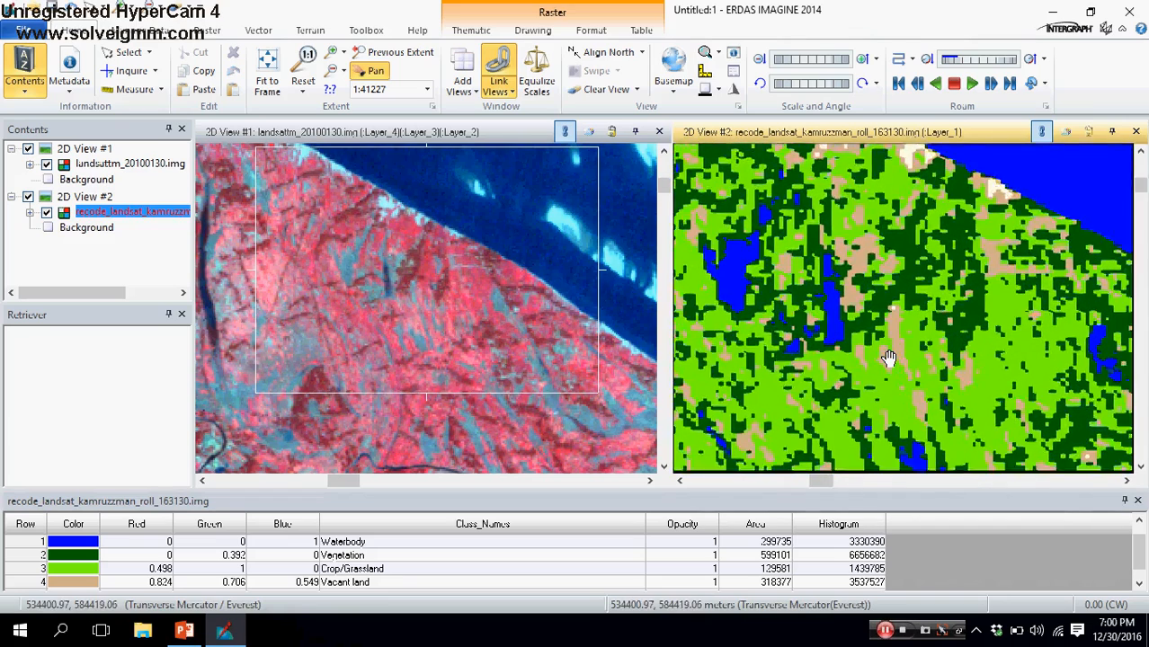
click(598, 263)
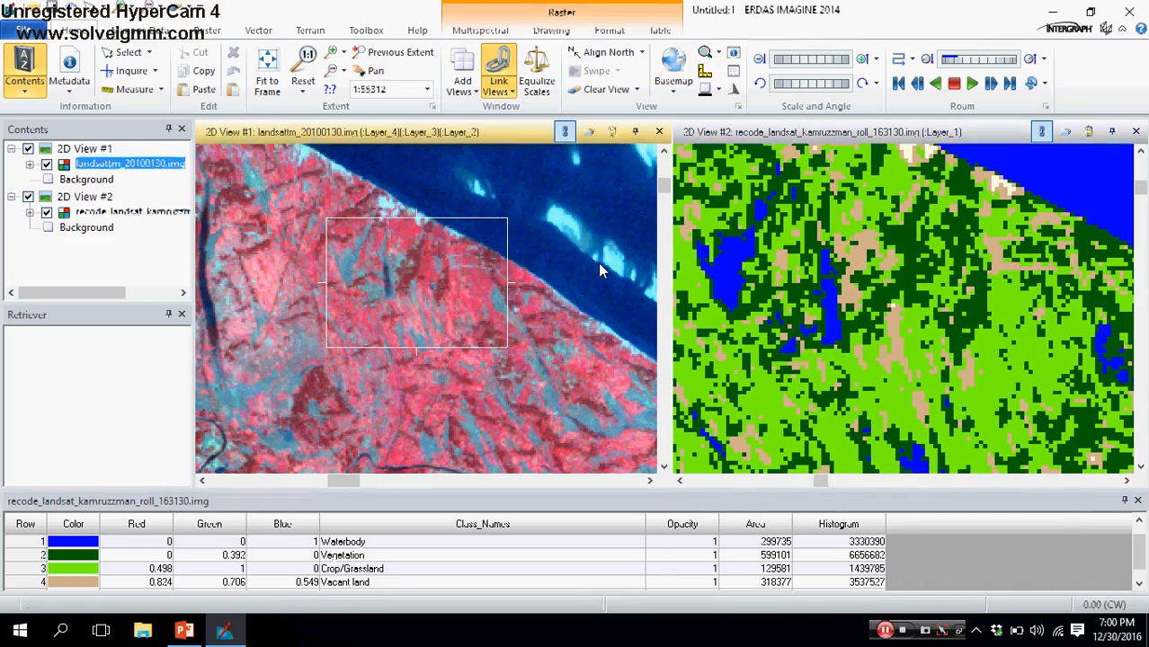
scroll(598, 263, up, 2)
scroll(598, 262, up, 4)
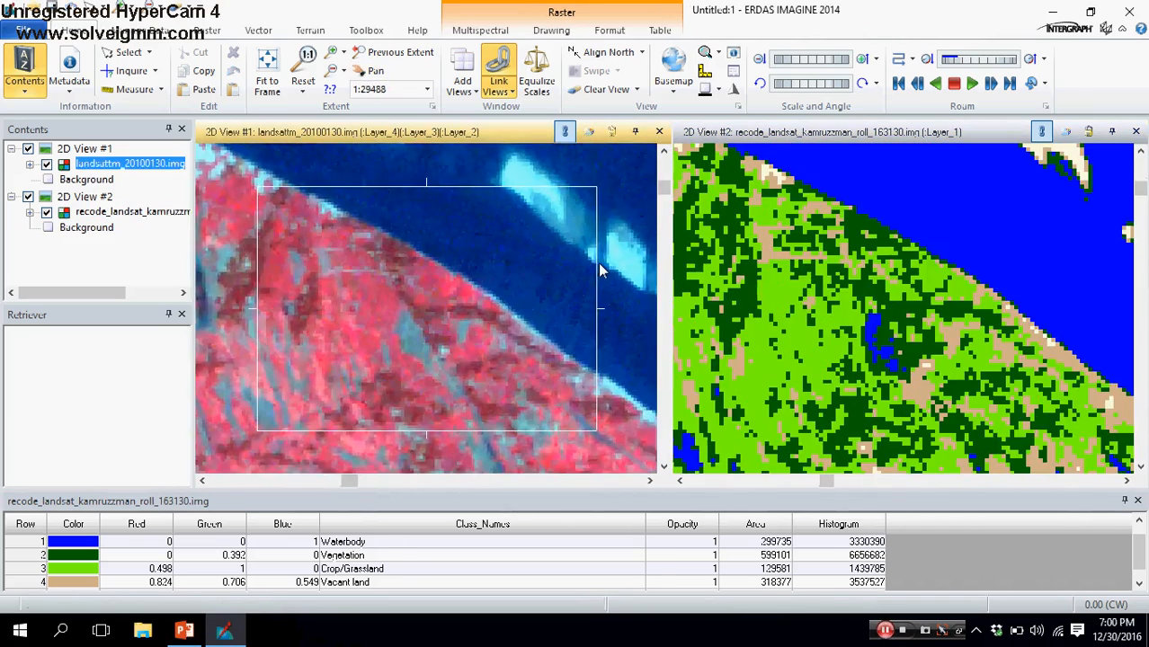
drag(809, 327, 892, 393)
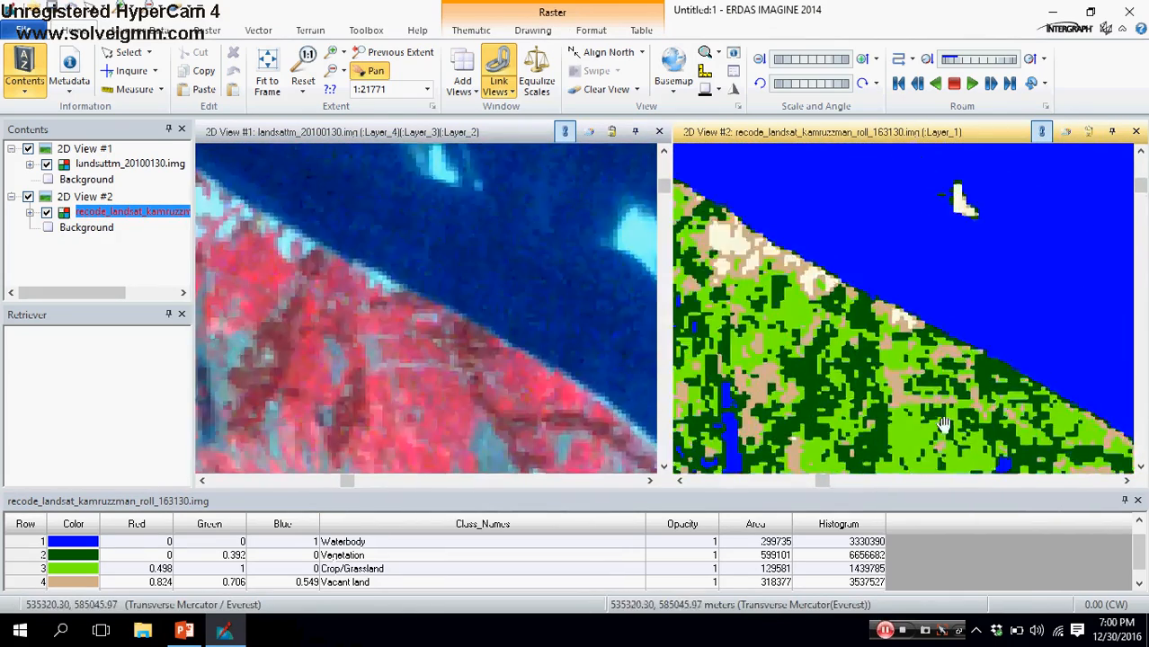
scroll(892, 393, up, 3)
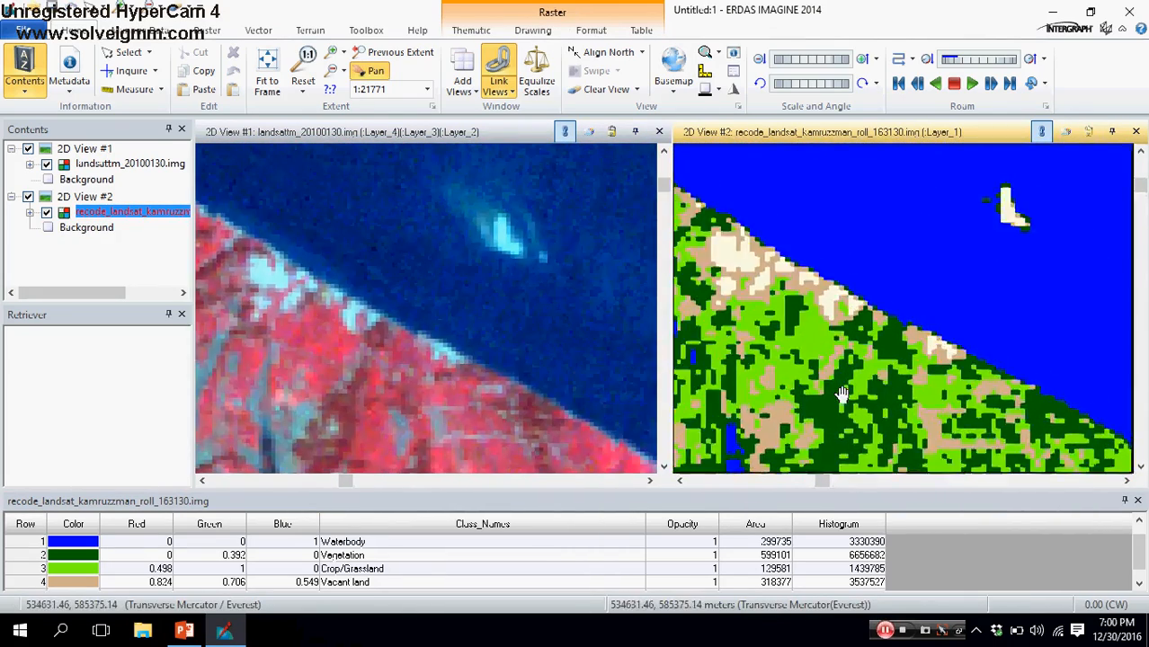
scroll(615, 321, up, 2)
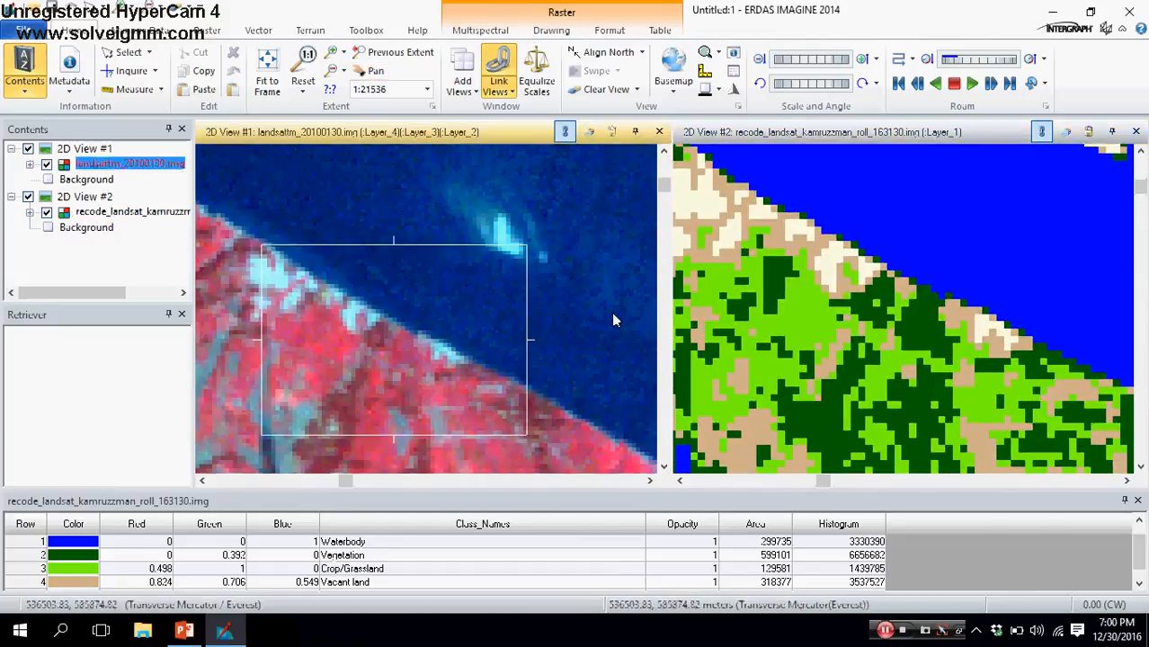
Step: Search the thematic map southward from the riverbank for misclassified cells, comparing the water and vegetation patches with the Landsat image
mouse_move(878, 258)
mouse_down()
mouse_move(790, 331)
mouse_move(875, 249)
mouse_up()
drag(801, 347, 877, 256)
drag(813, 369, 816, 277)
drag(892, 343, 878, 366)
drag(775, 397, 830, 376)
drag(797, 439, 857, 261)
drag(886, 404, 756, 270)
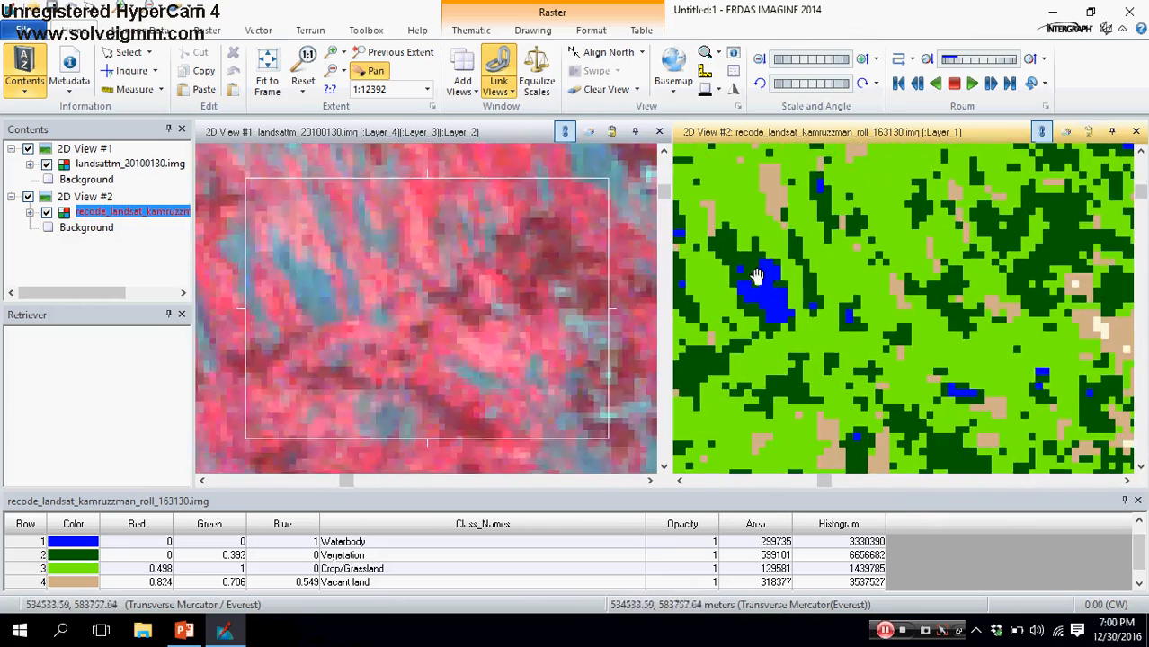
drag(773, 444, 697, 236)
drag(880, 355, 760, 204)
drag(885, 422, 790, 279)
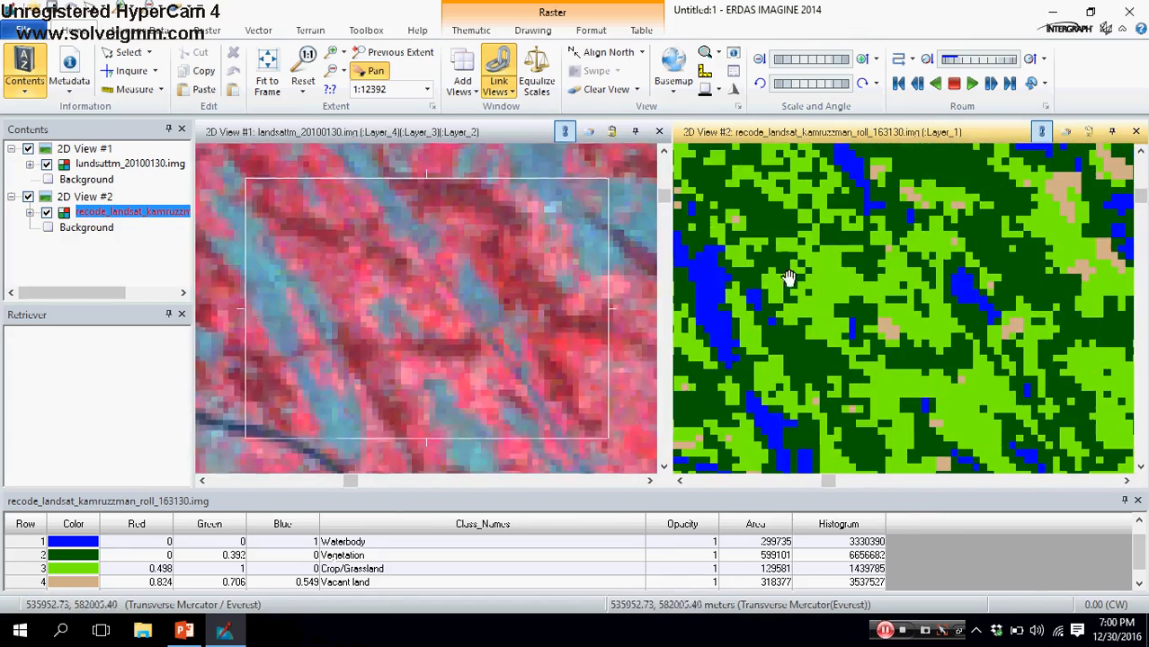
Step: Search the thematic map southwest of the river for misclassified cells, comparing its water patches with the Landsat image
drag(971, 216, 871, 336)
drag(948, 315, 854, 349)
drag(931, 297, 854, 333)
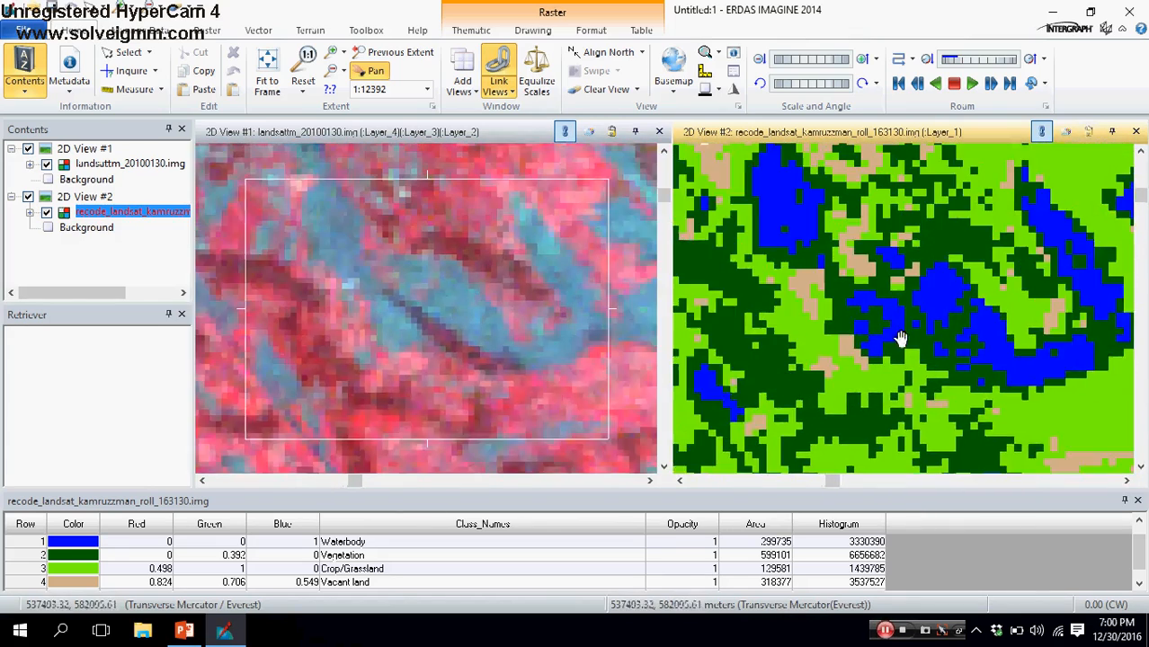
drag(923, 326, 833, 390)
drag(931, 355, 818, 375)
scroll(903, 359, up, 2)
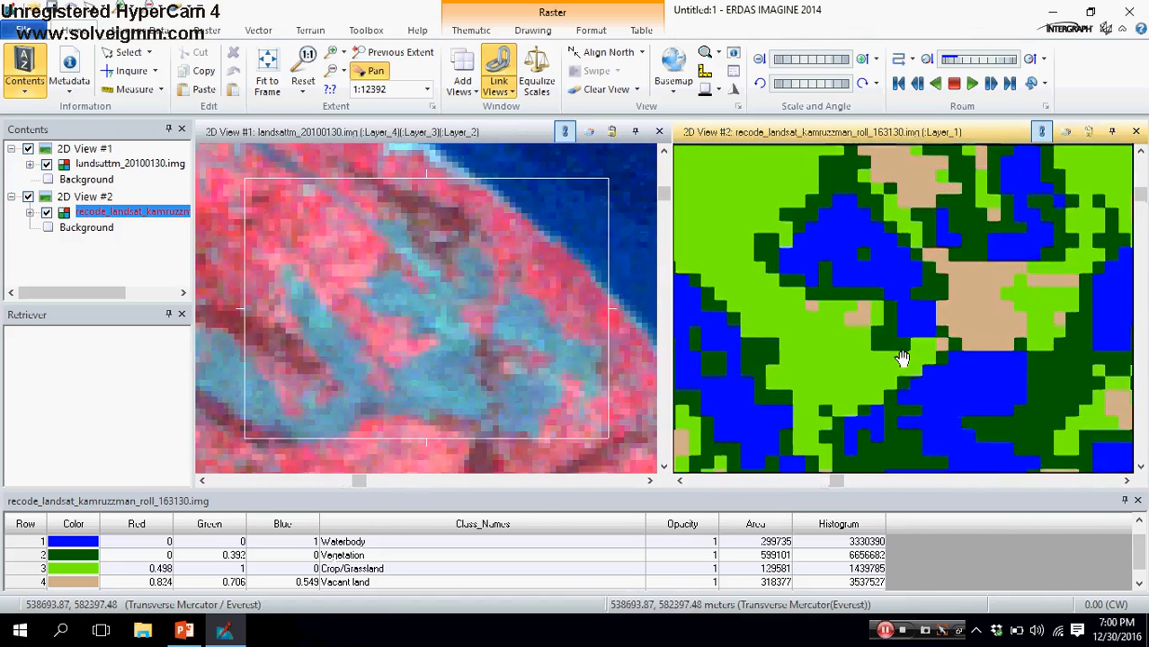
drag(908, 287, 878, 351)
drag(836, 312, 833, 368)
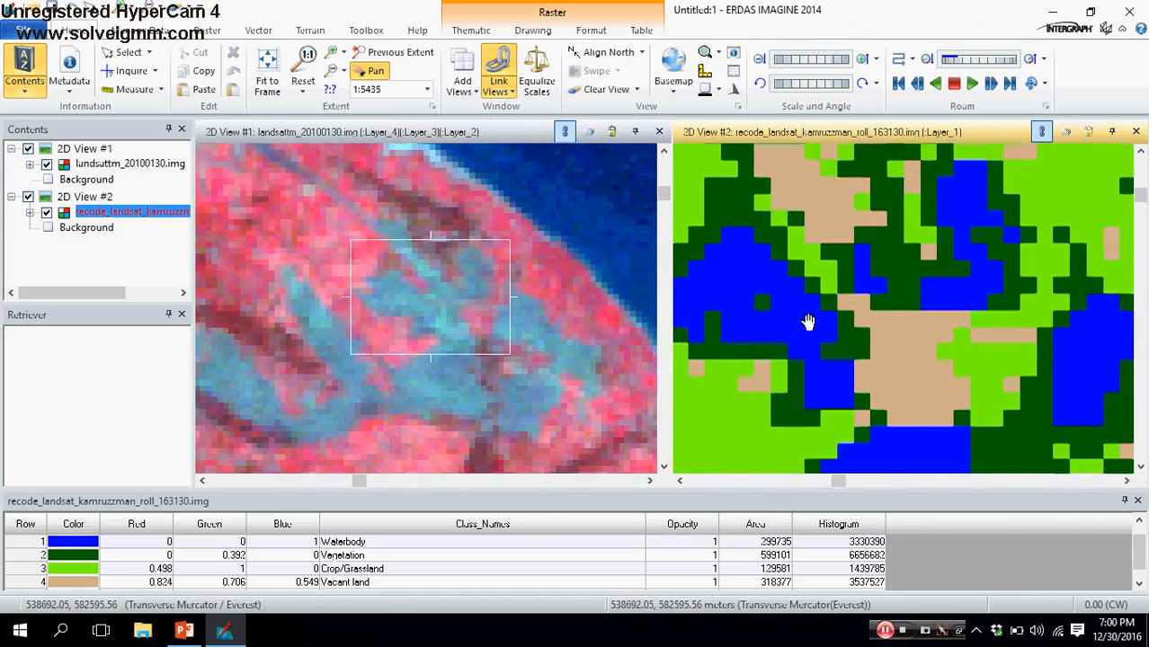
Step: Examine the water patch with the isolated dark green cell and the adjacent tan block closely against the Landsat image
scroll(814, 337, up, 1)
scroll(845, 331, up, 1)
scroll(879, 349, up, 2)
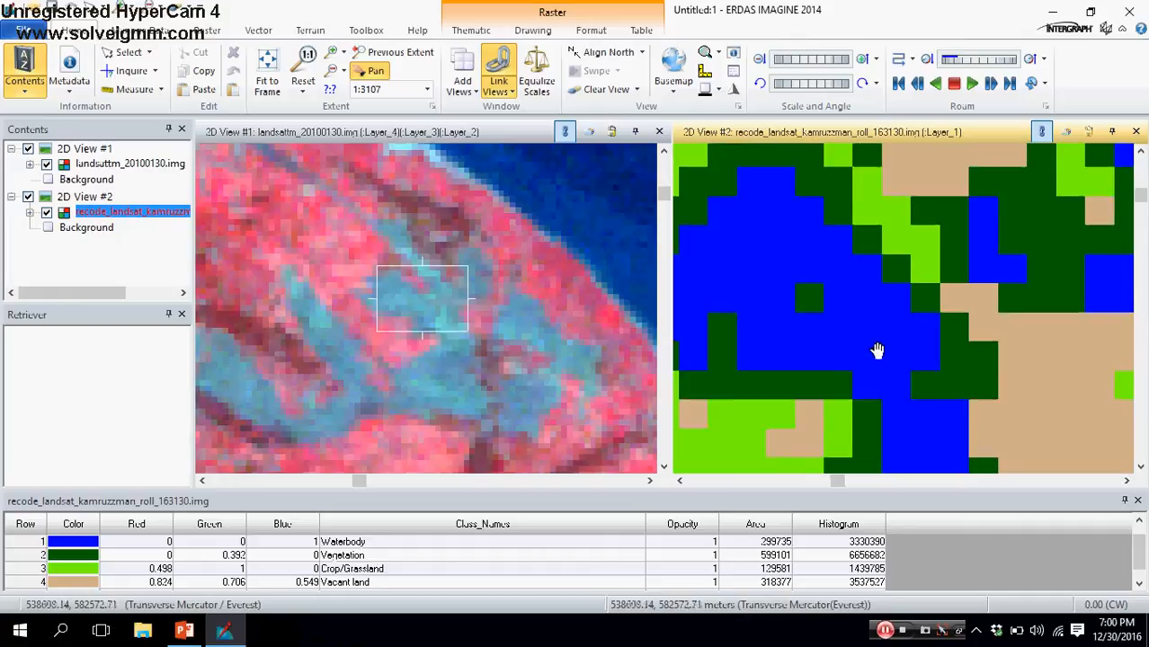
scroll(867, 354, down, 1)
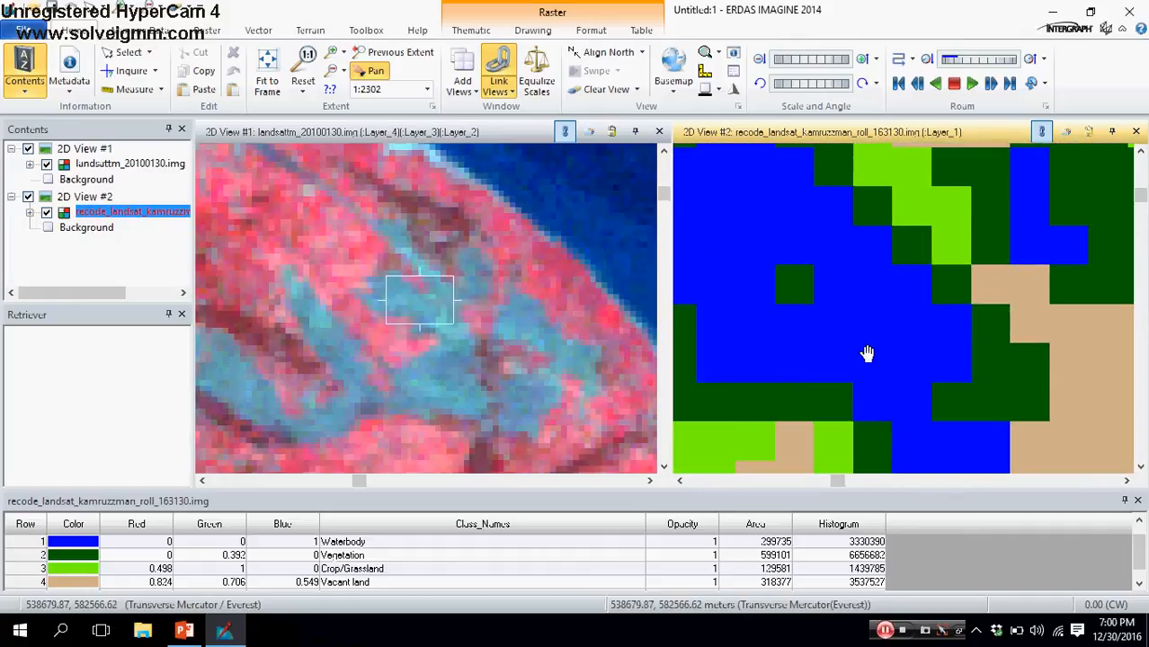
scroll(508, 329, up, 2)
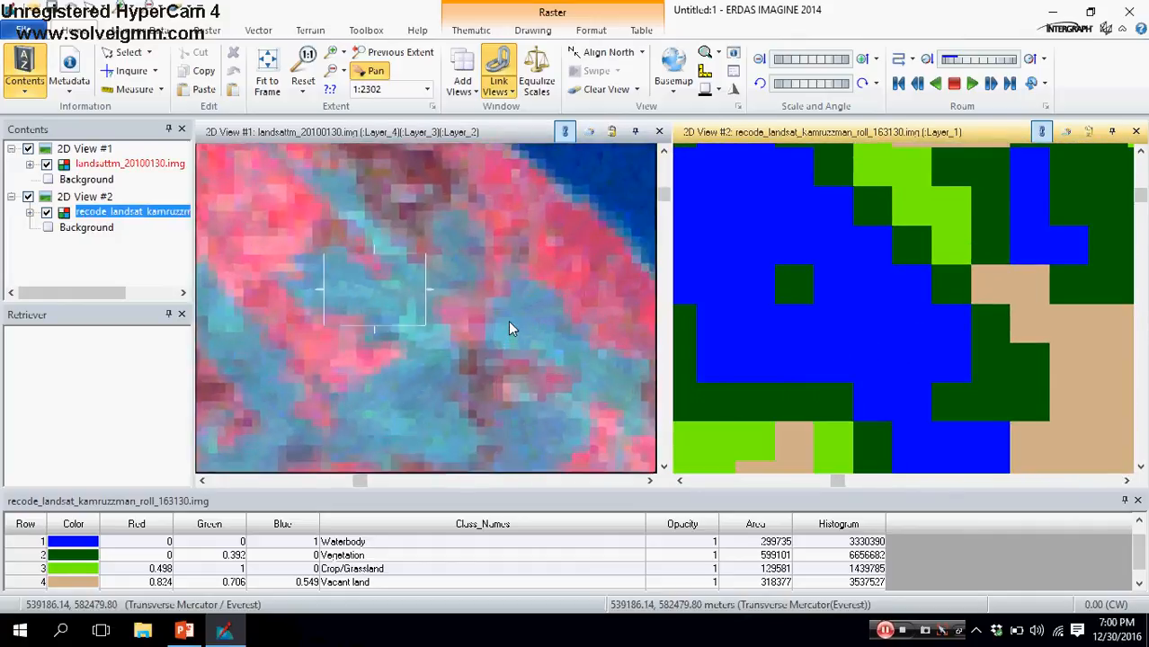
scroll(509, 321, up, 1)
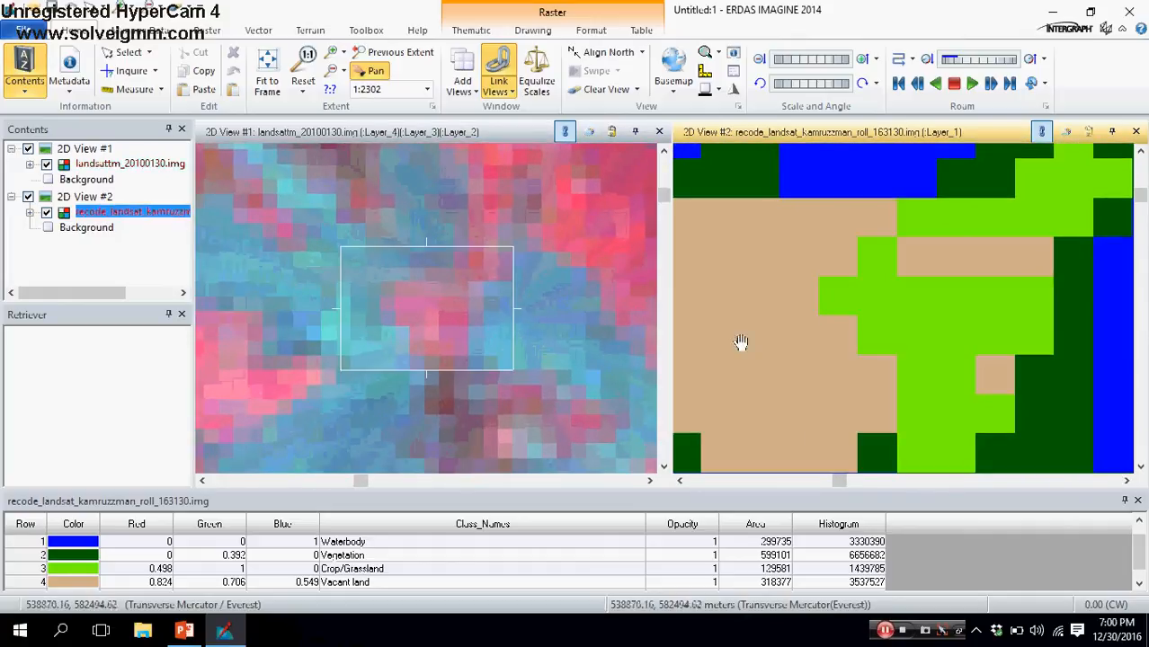
scroll(825, 311, down, 2)
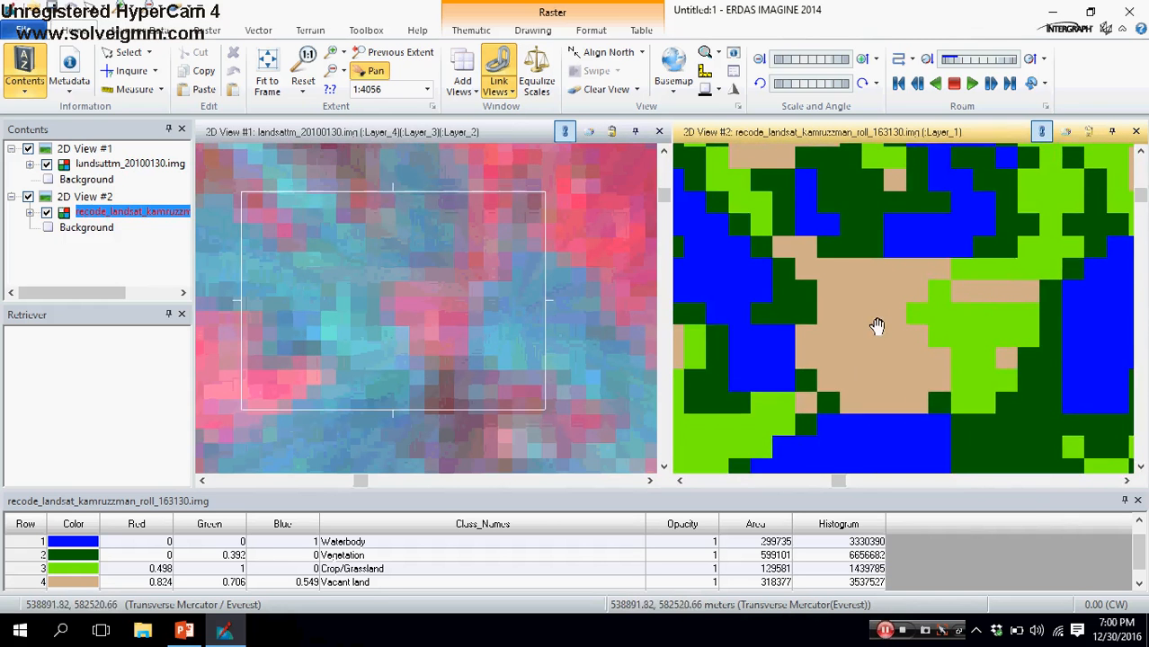
scroll(879, 398, down, 2)
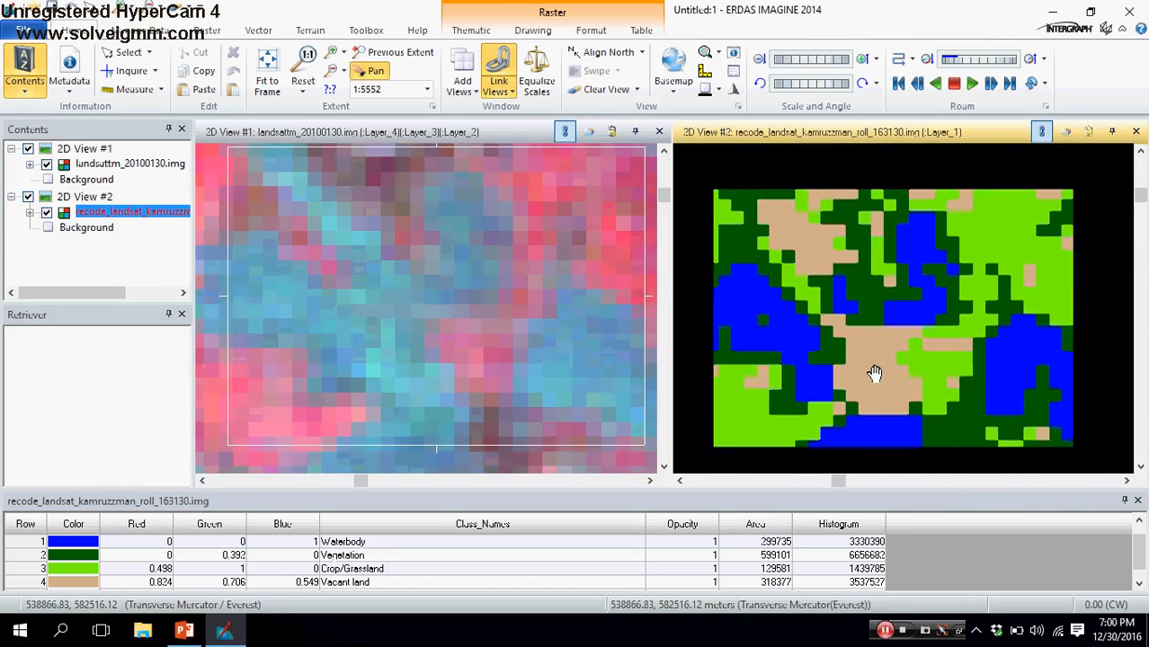
scroll(879, 383, up, 1)
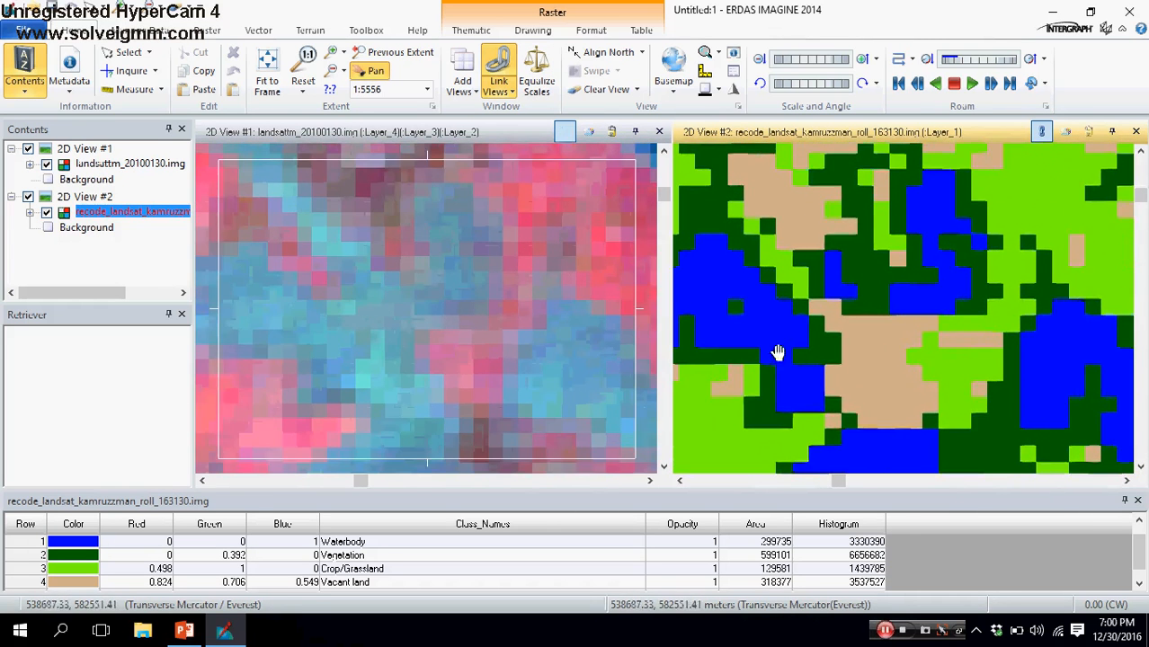
drag(779, 352, 857, 354)
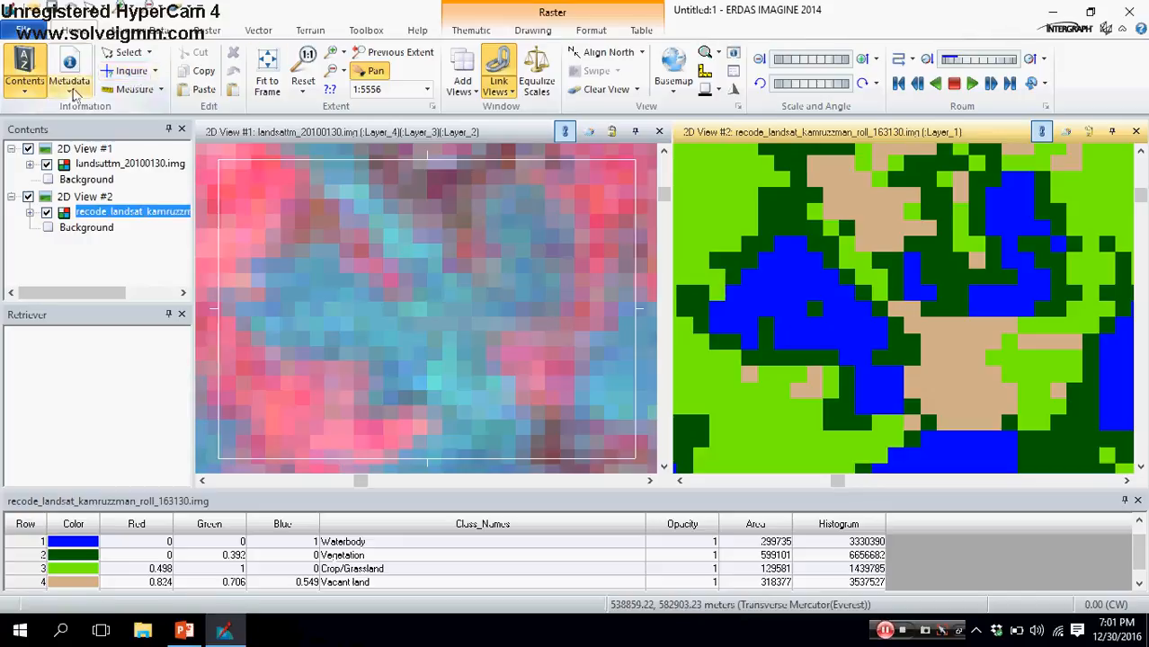
Step: Place the inquire cursor on the isolated dark green cell inside the water patch and read its class
click(132, 73)
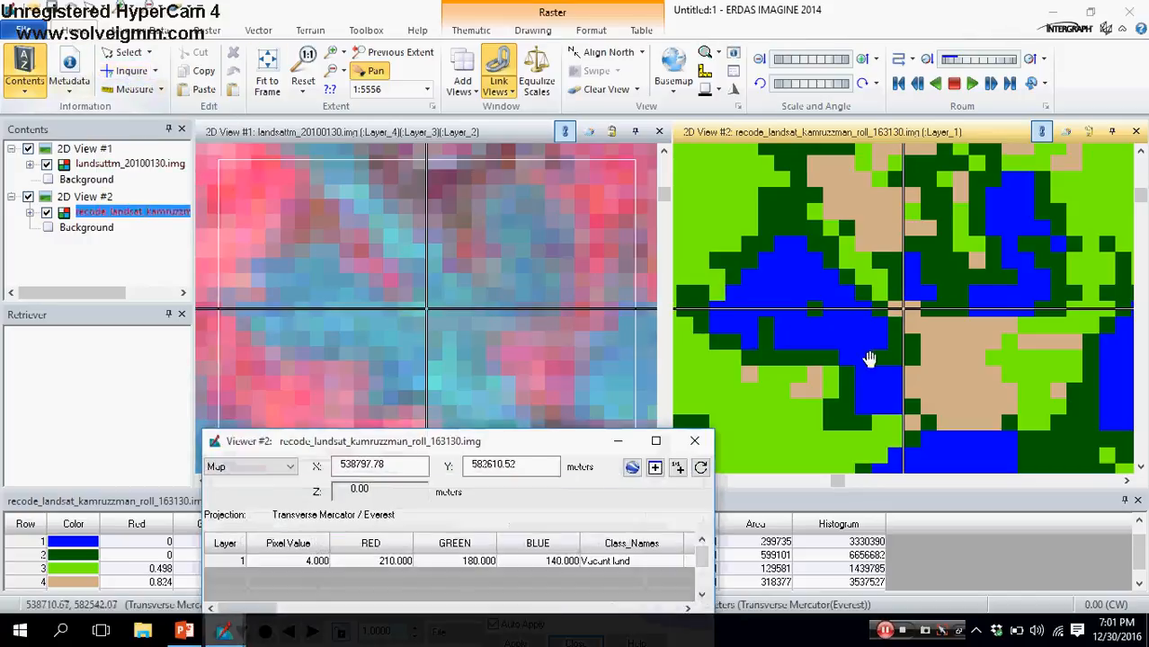
click(122, 53)
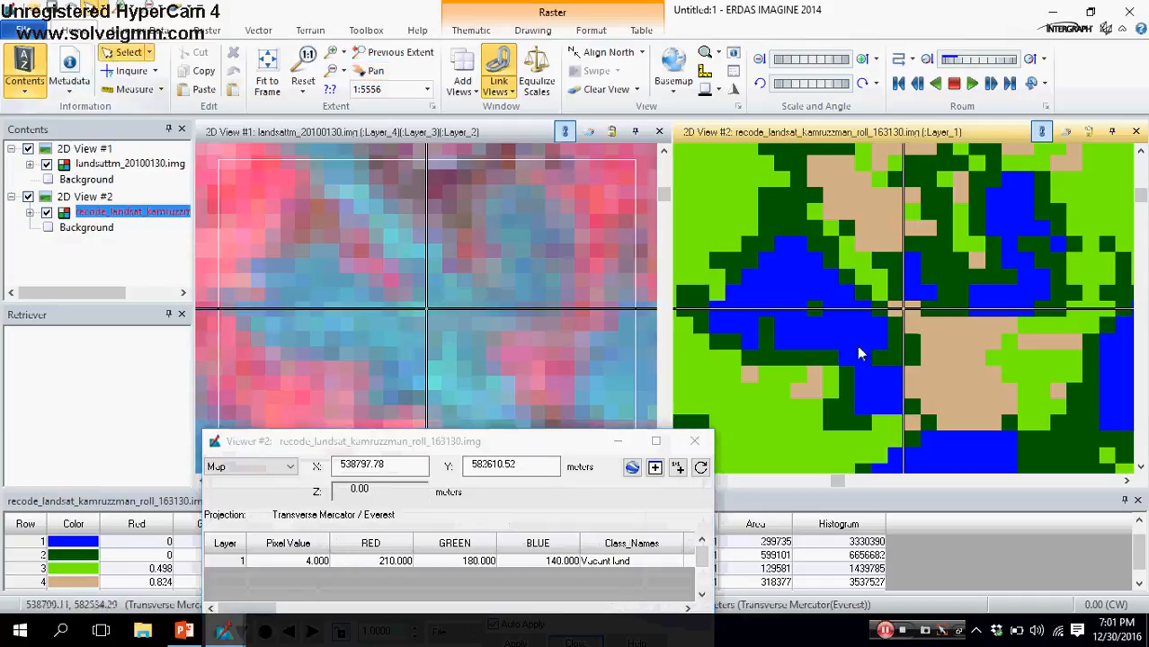
click(915, 319)
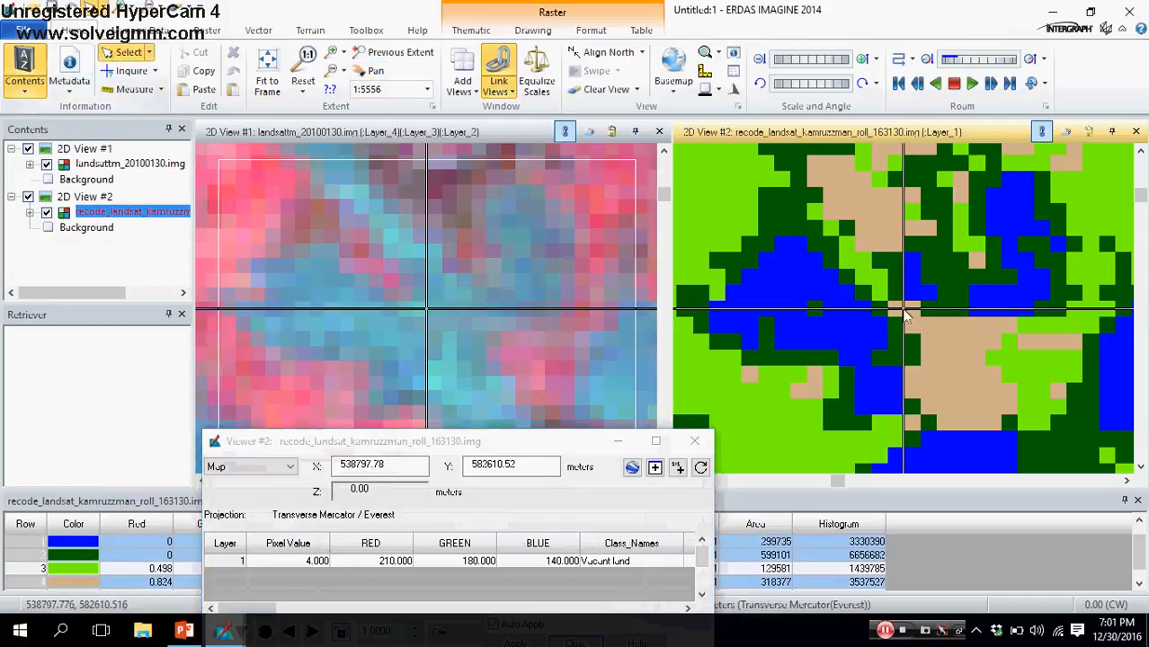
drag(904, 311, 815, 310)
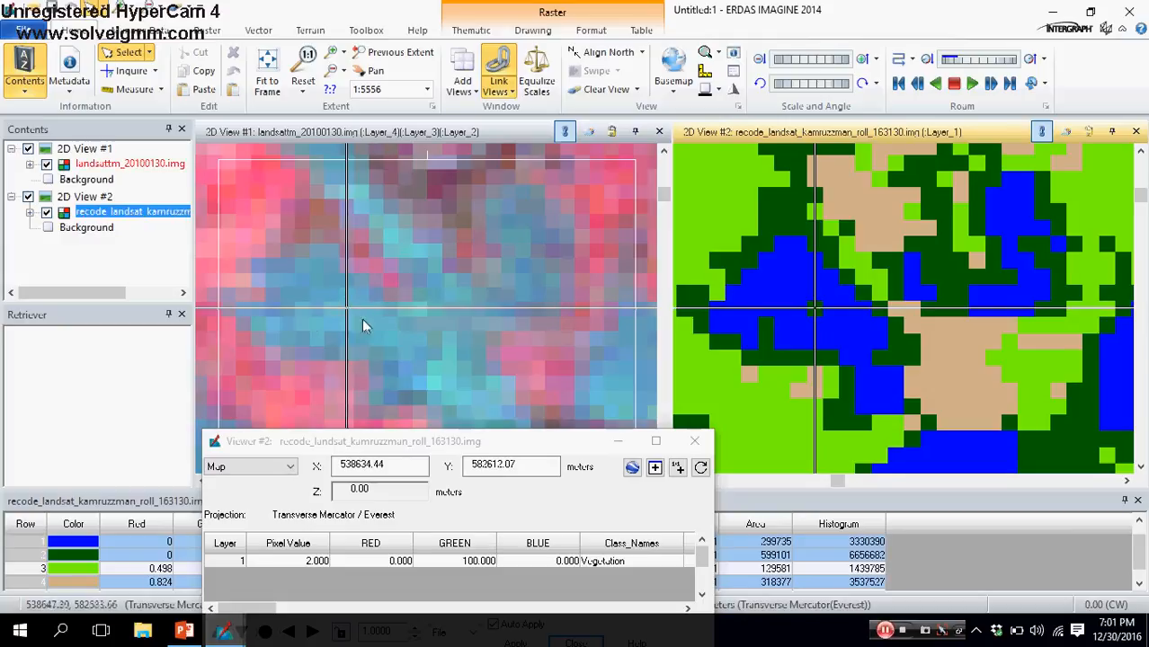
click(837, 315)
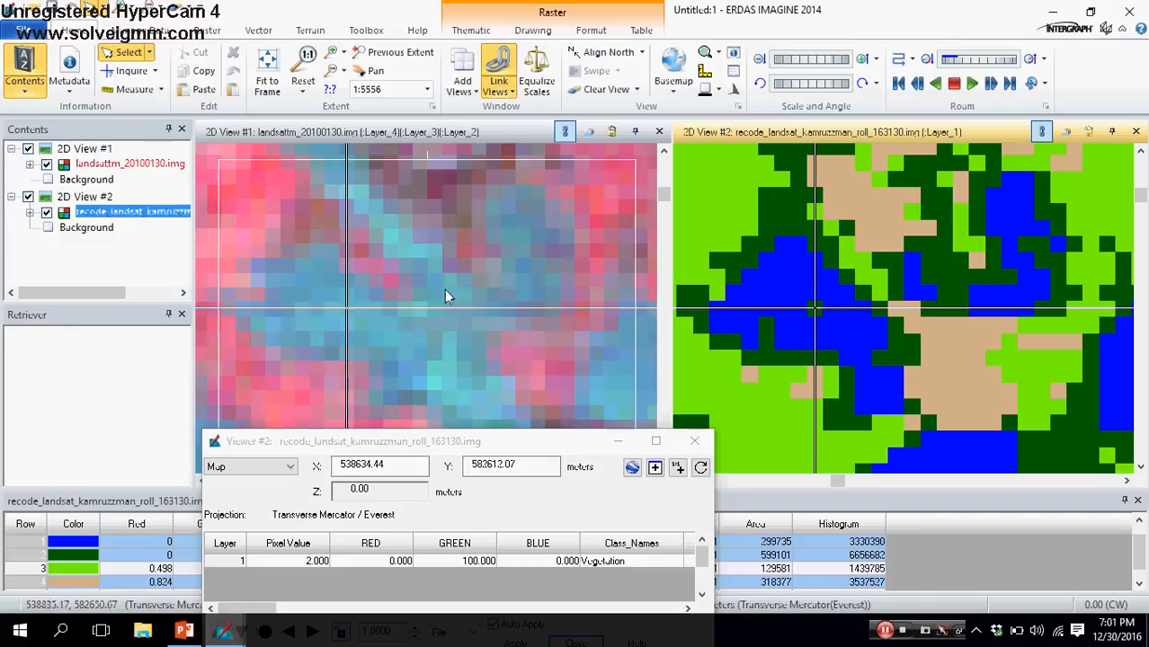
click(820, 315)
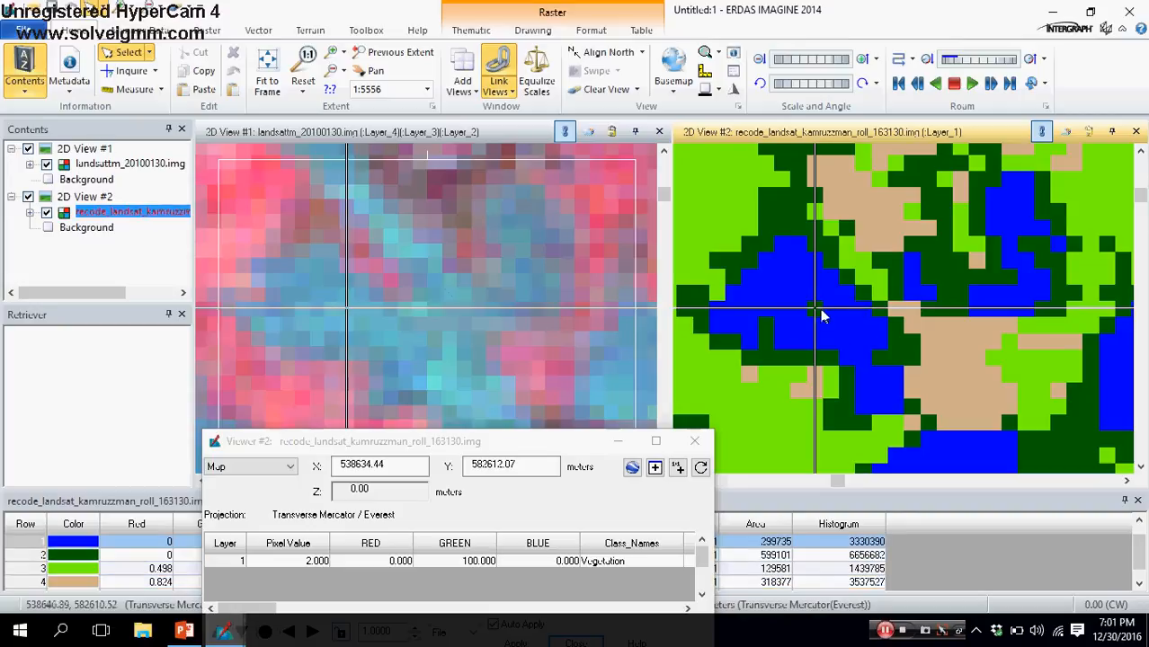
mouse_move(816, 313)
mouse_down()
mouse_move(814, 297)
mouse_move(813, 312)
mouse_move(801, 300)
mouse_move(811, 317)
mouse_up()
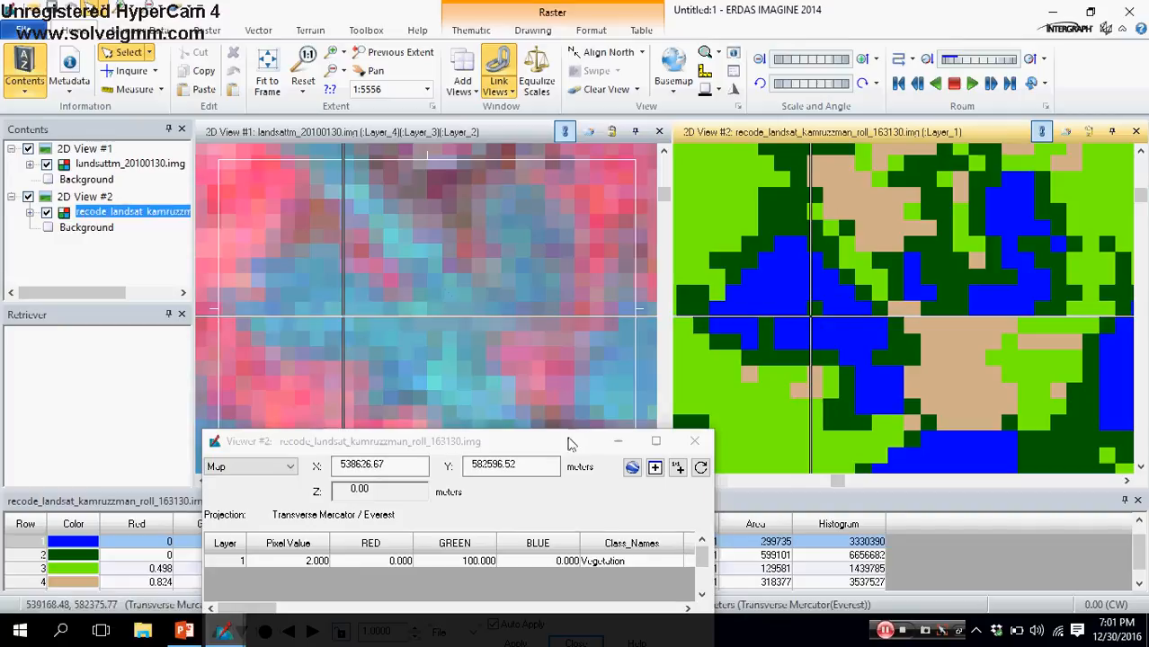
Step: Compare the class of the surrounding blue cells with that of the isolated green cell using the inquire cursor, and close it
drag(572, 442, 572, 372)
drag(811, 318, 786, 306)
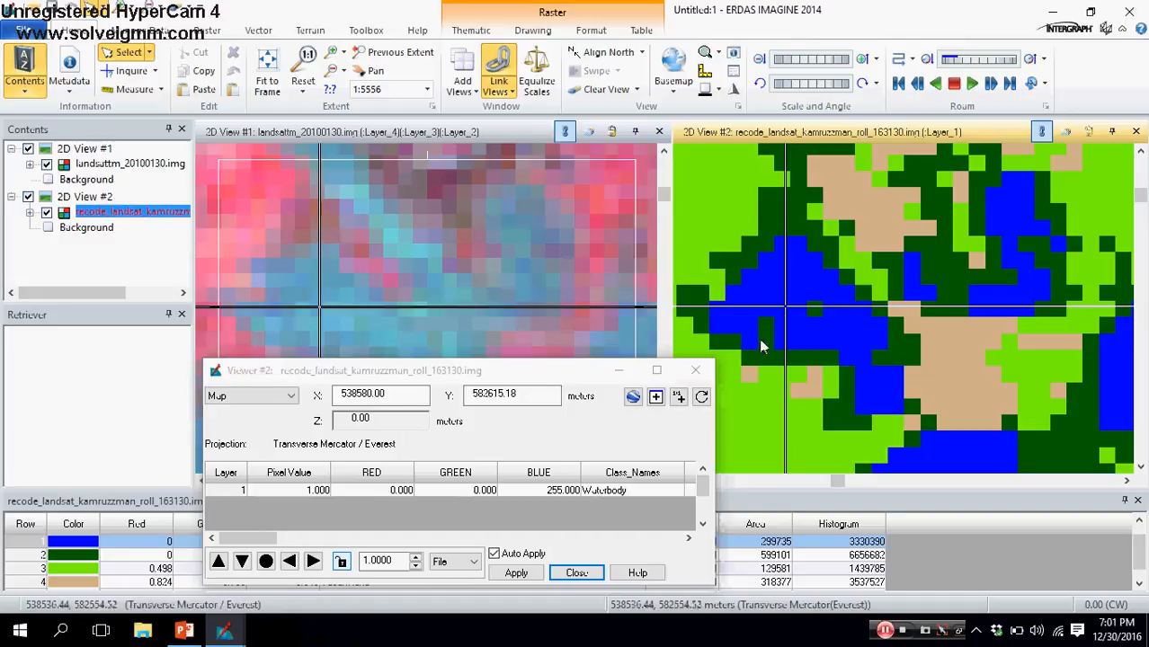
drag(784, 316, 816, 310)
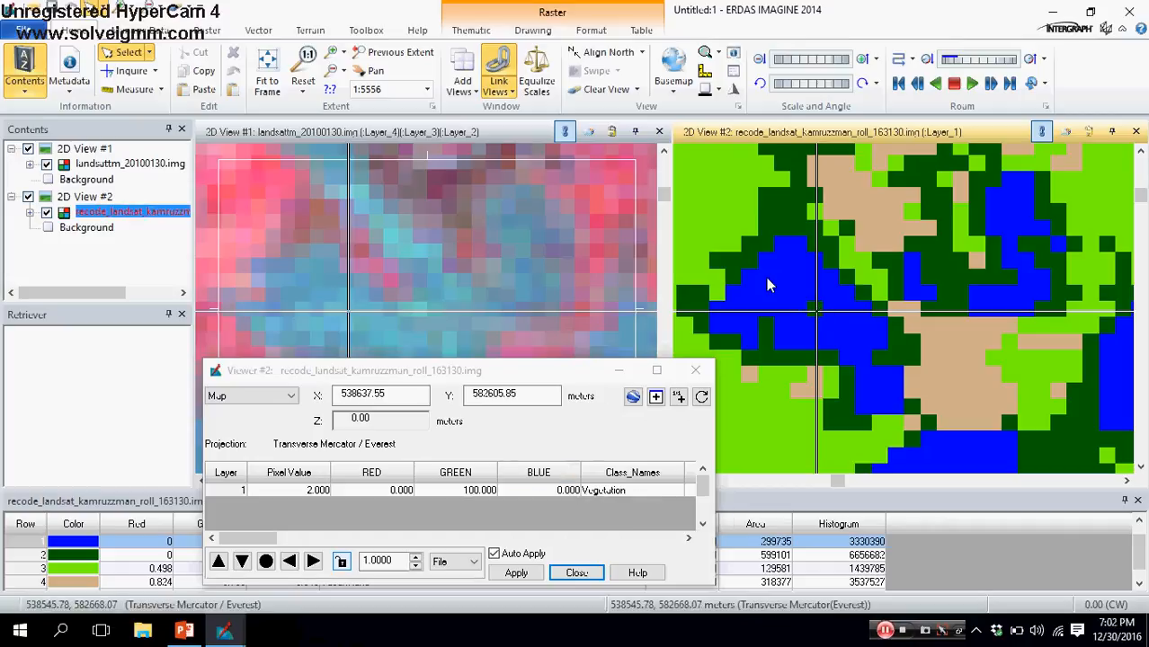
click(576, 572)
Step: Switch to PowerPoint to review the cell redefinition workflow slide, and return to ERDAS IMAGINE
click(186, 631)
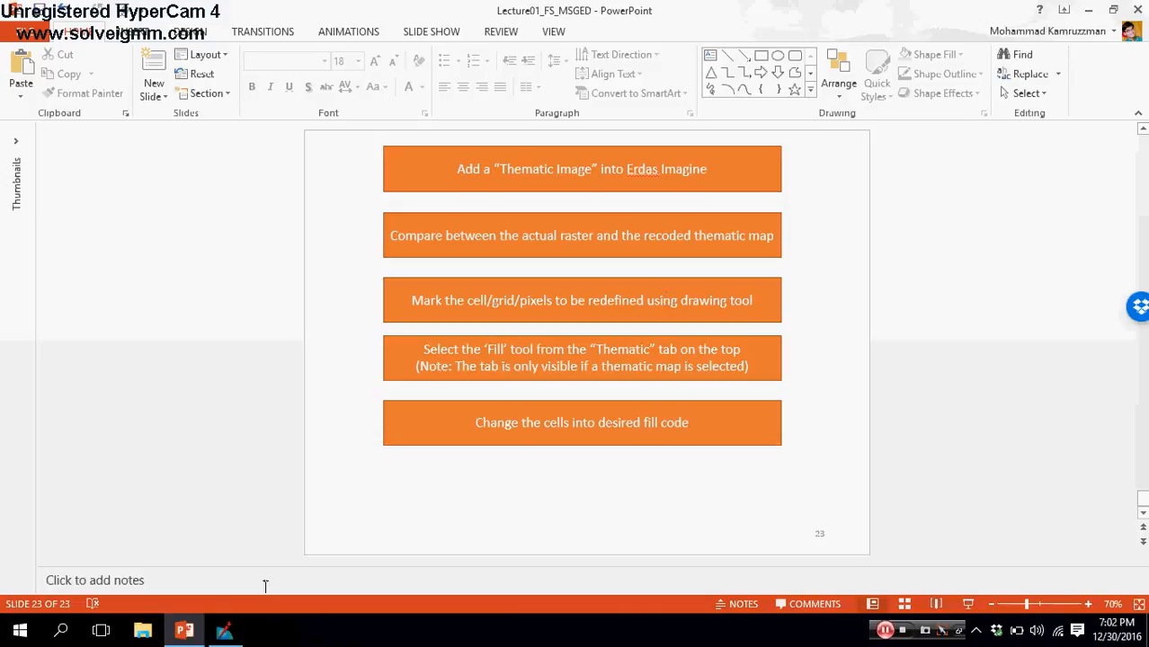
click(225, 632)
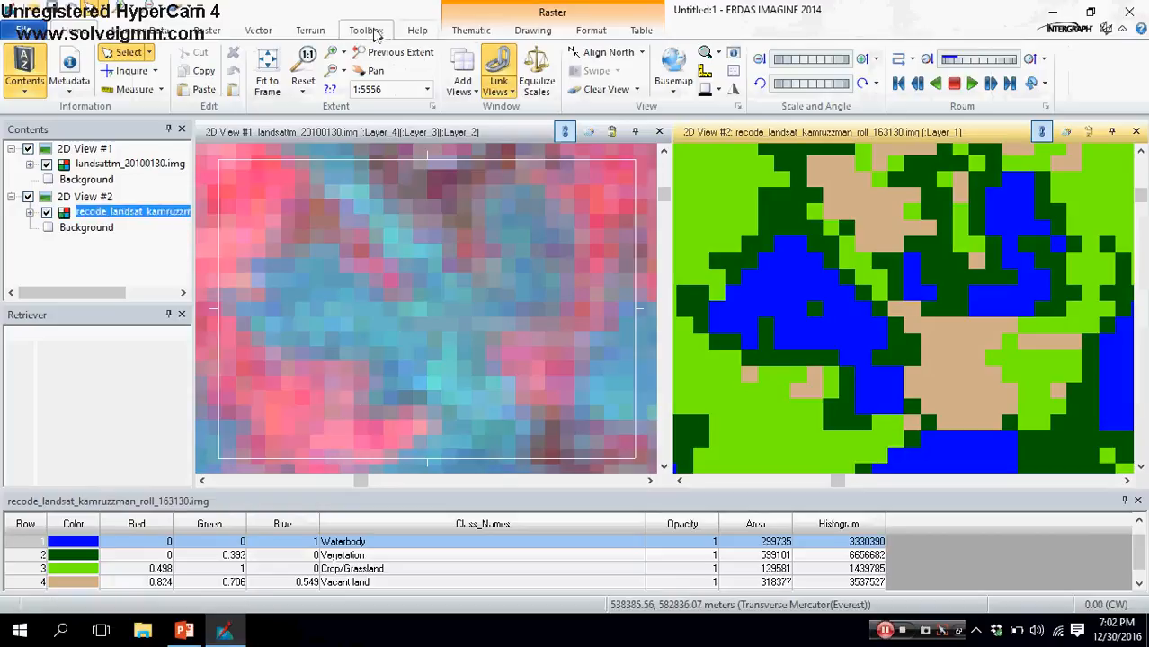
Step: Try to mark the isolated green cell with a small rectangle AOI drawn just inside its edges
click(535, 33)
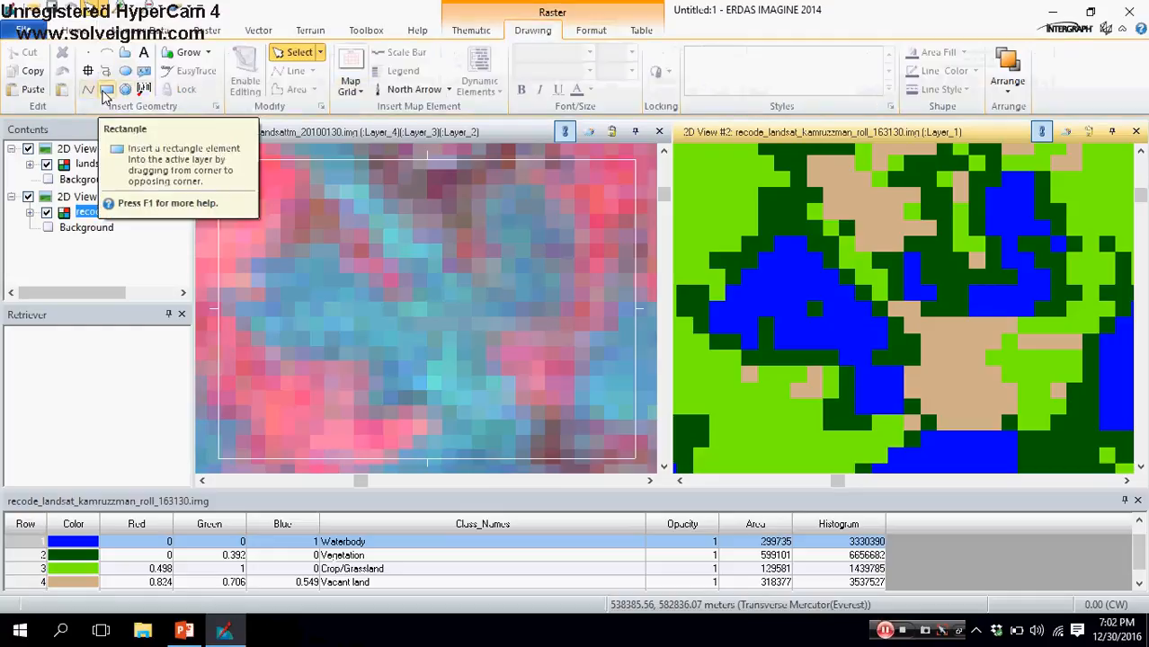
click(106, 93)
scroll(805, 338, down, 2)
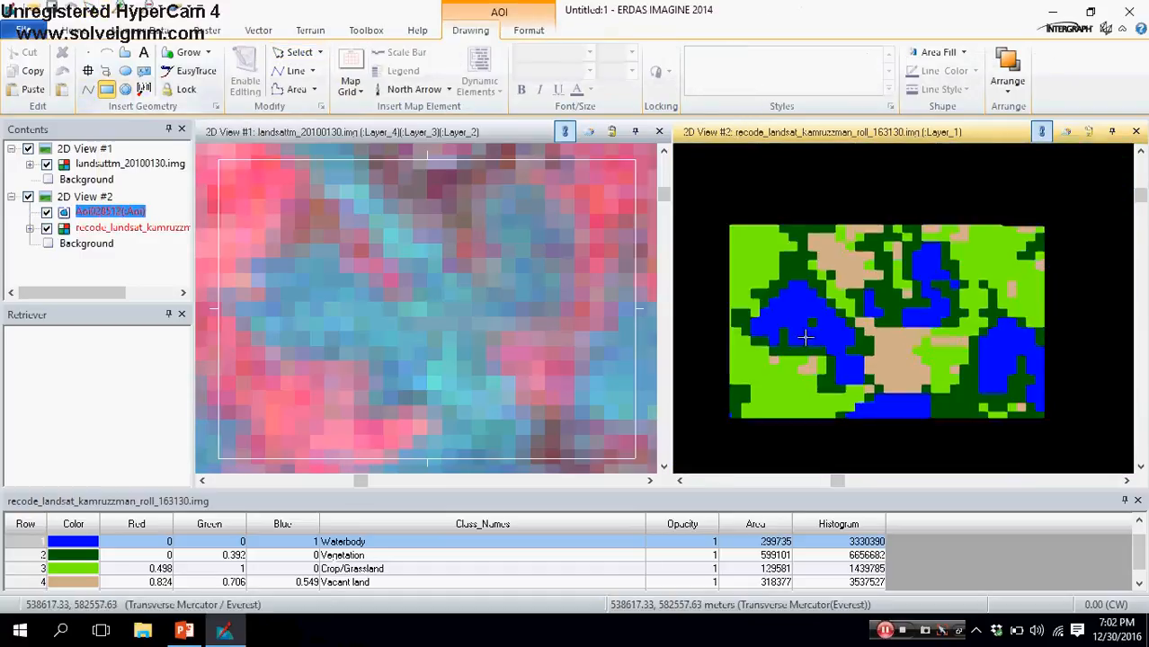
scroll(806, 337, up, 4)
scroll(805, 337, up, 2)
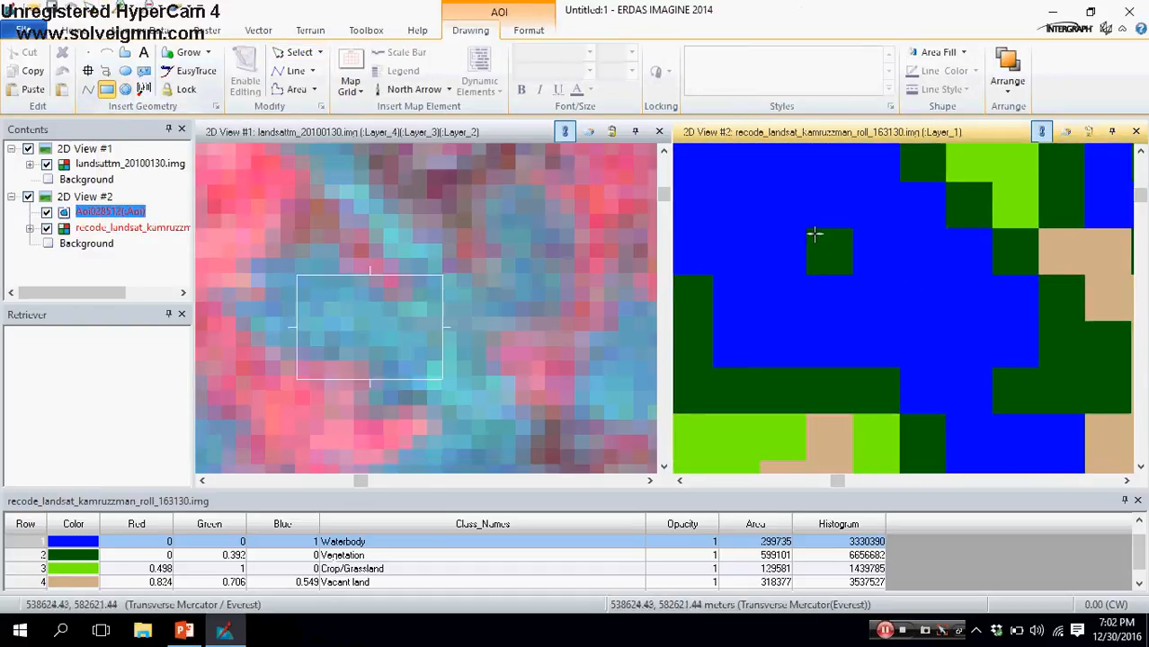
drag(811, 233, 848, 268)
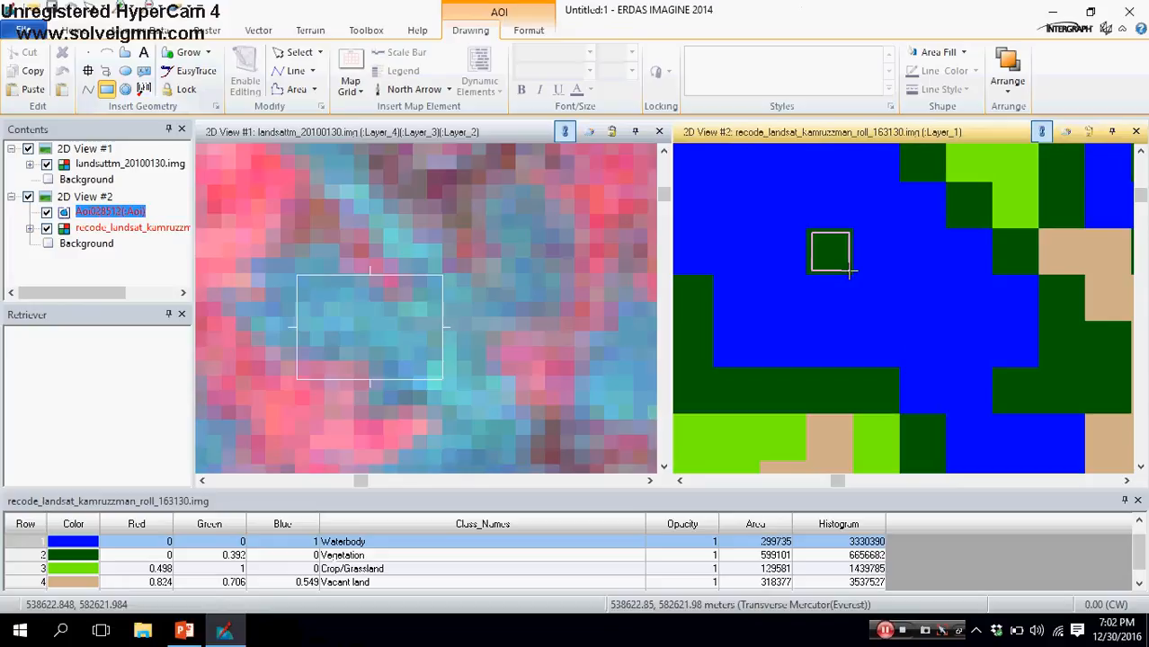
drag(848, 268, 849, 270)
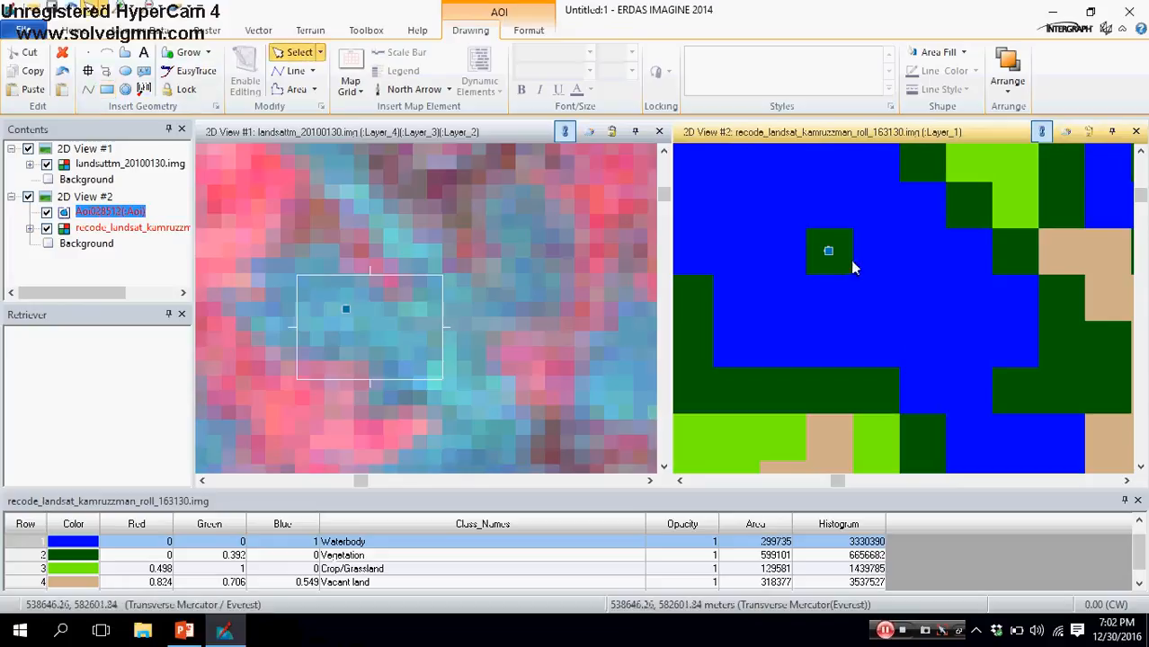
Step: Inspect the small AOI inside the green cell and remove its AOI layer from the thematic view without saving
scroll(849, 276, up, 2)
scroll(850, 276, down, 2)
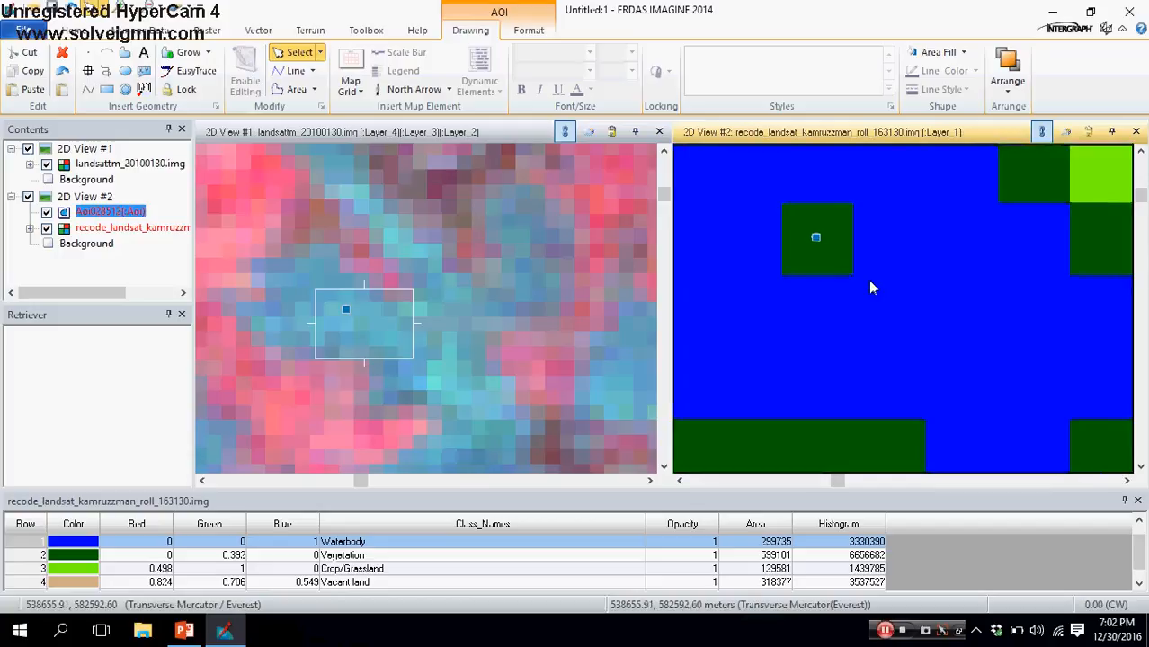
scroll(867, 279, up, 1)
scroll(870, 288, down, 1)
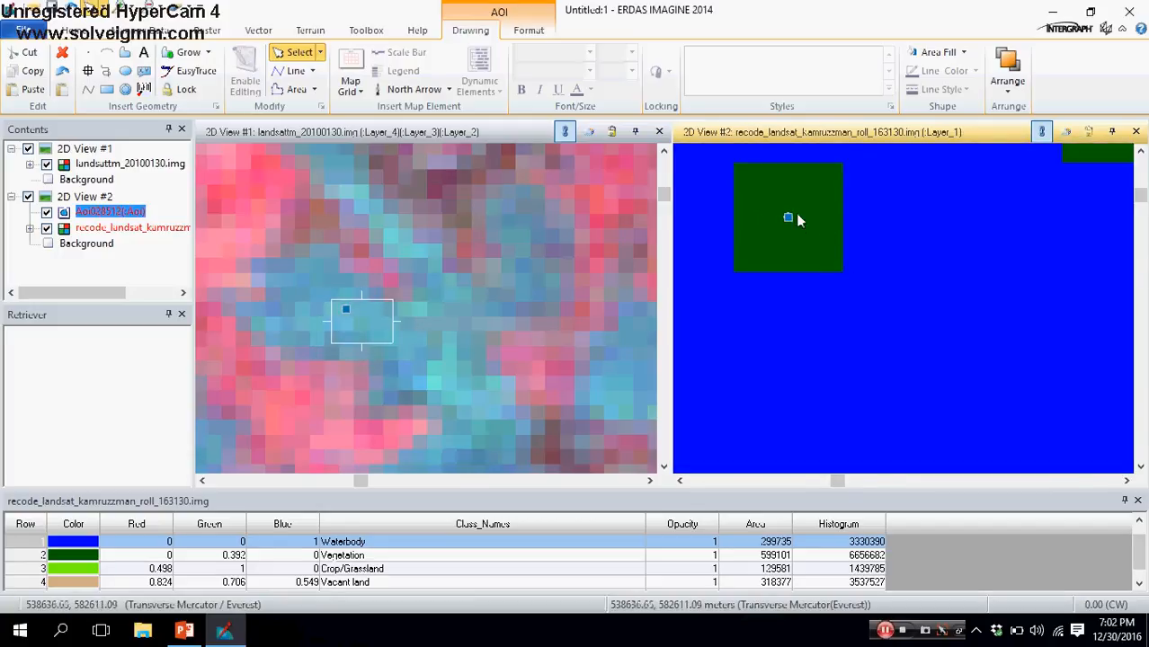
right_click(104, 216)
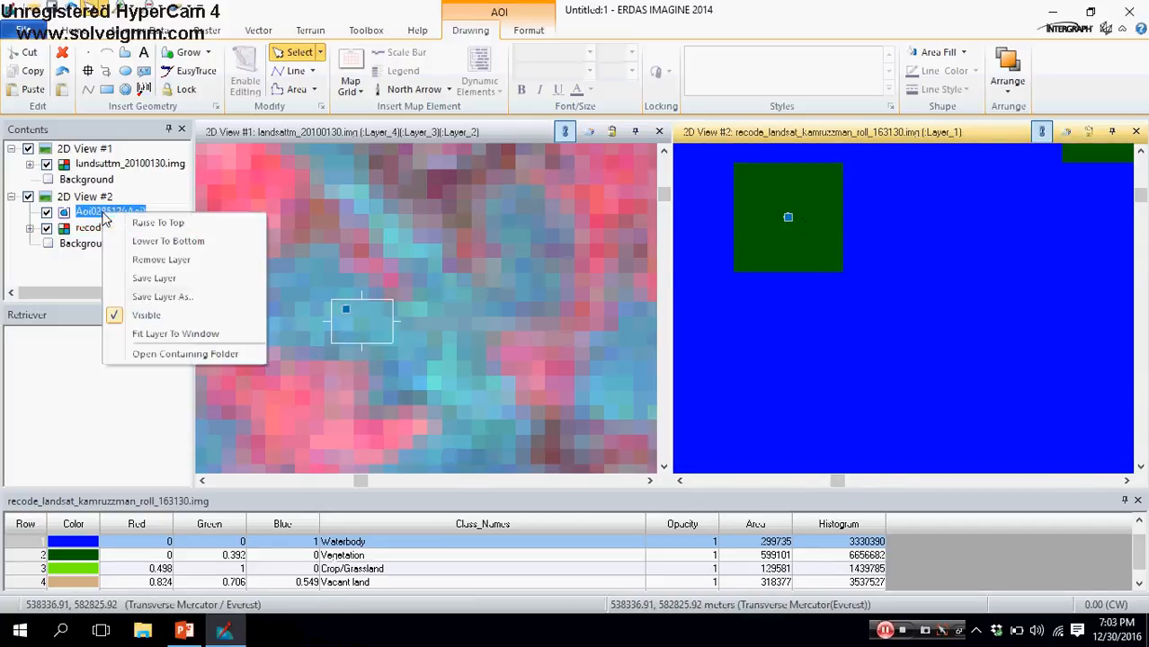
click(164, 263)
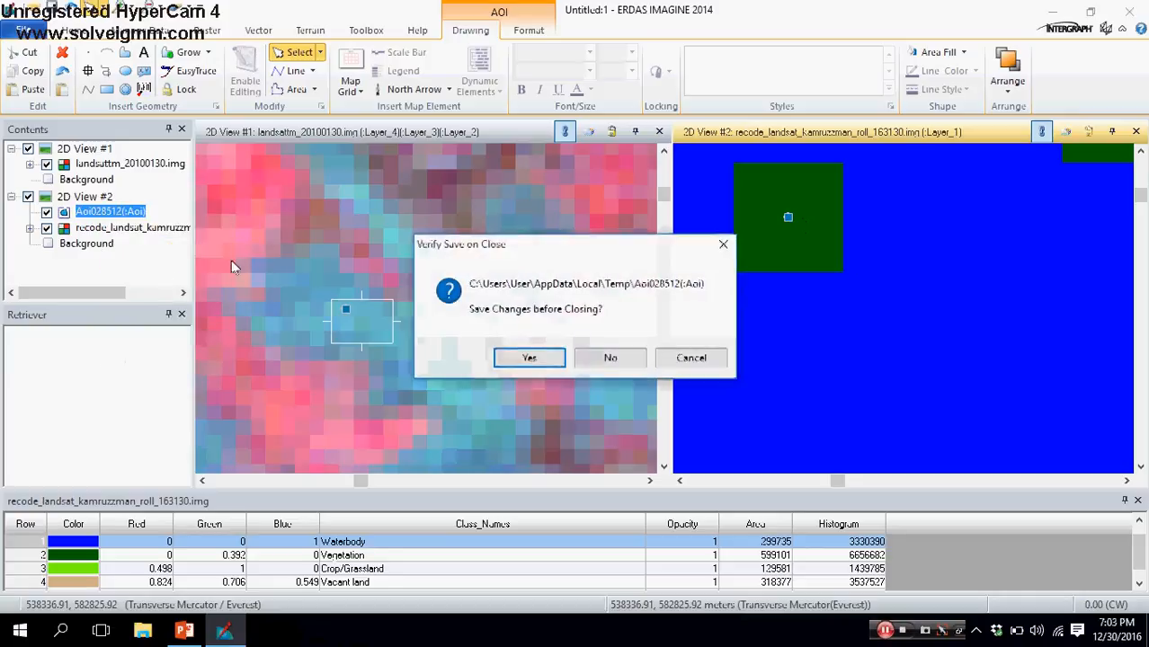
click(615, 358)
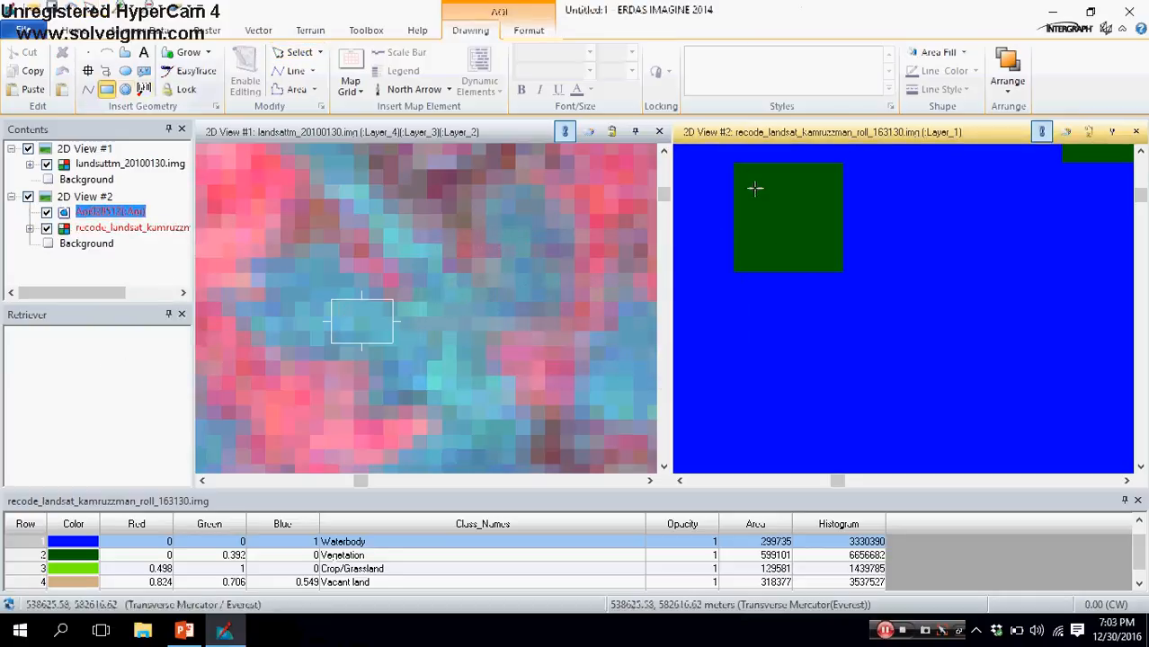
Step: Draw a larger rectangle AOI around the isolated green cell, extending into the surrounding water cells on every side
drag(710, 153, 897, 313)
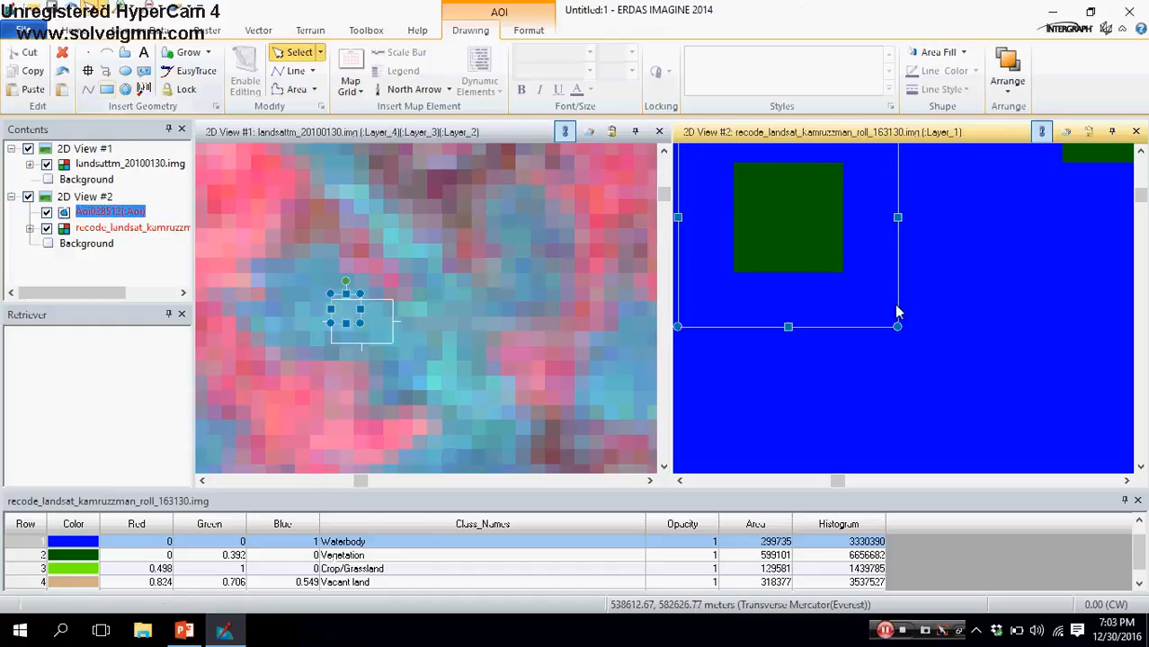
scroll(946, 310, down, 3)
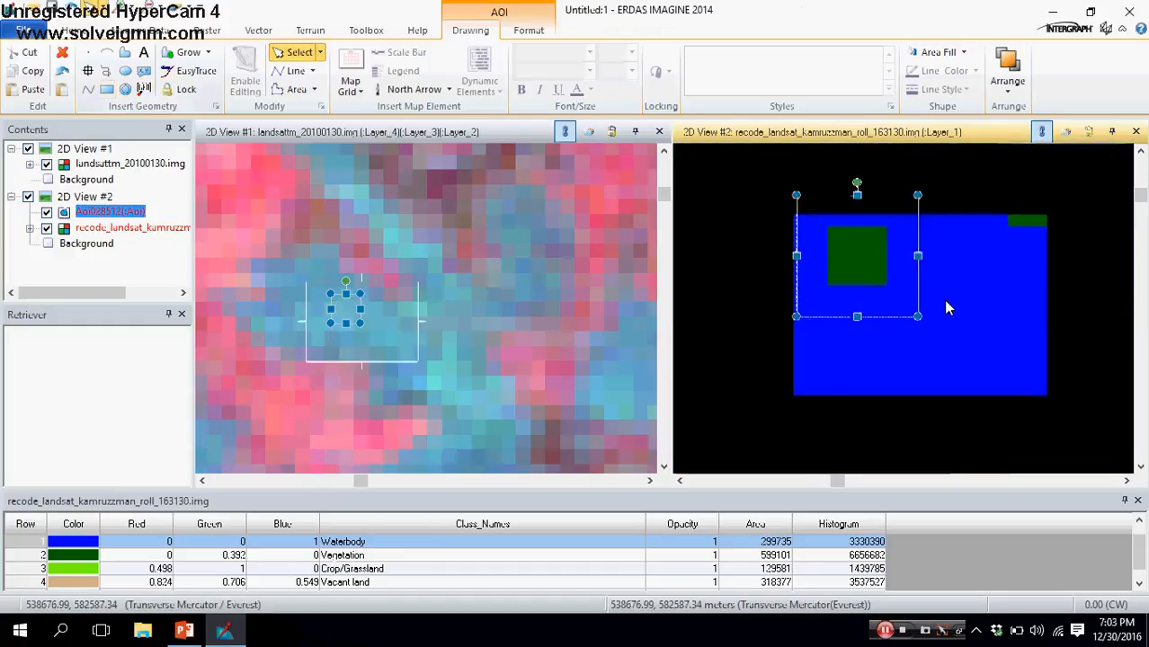
scroll(945, 308, up, 3)
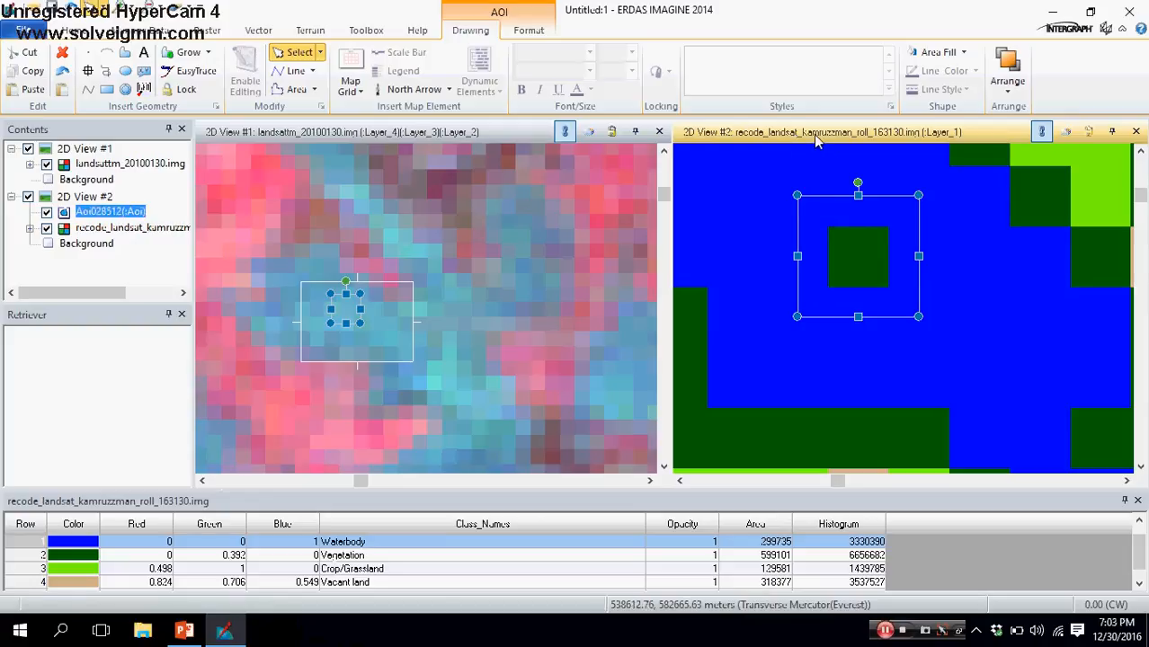
Step: Make the recoded thematic layer the active layer in place of the AOI and bring up its thematic editing tools
scroll(802, 245, down, 2)
scroll(734, 258, down, 1)
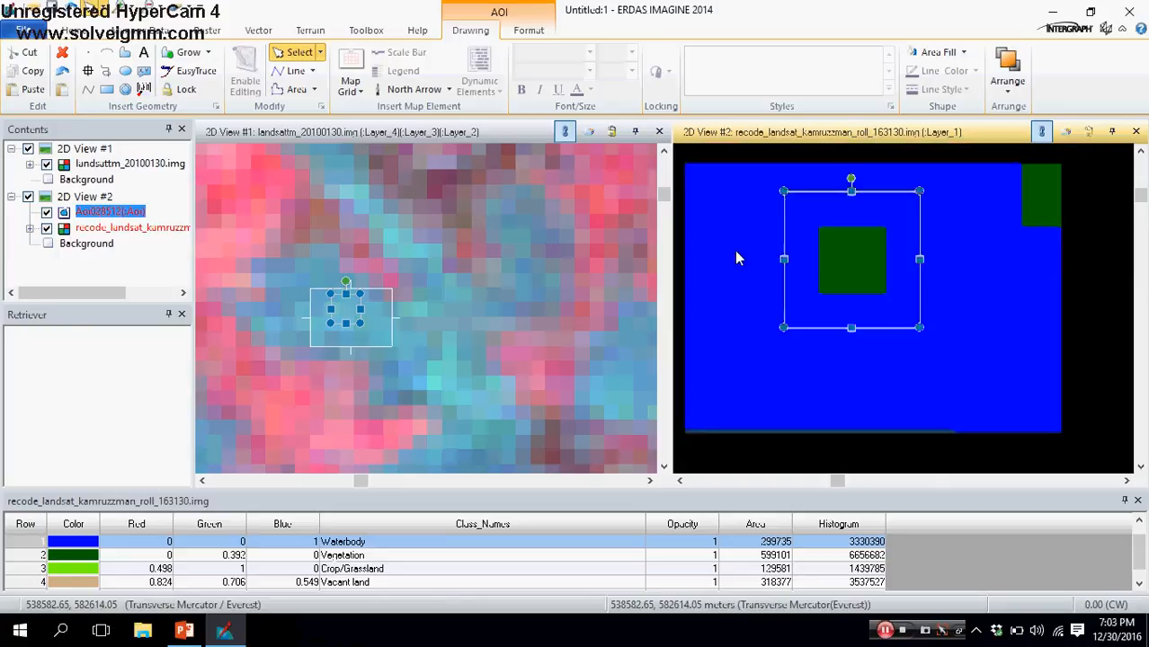
click(1018, 311)
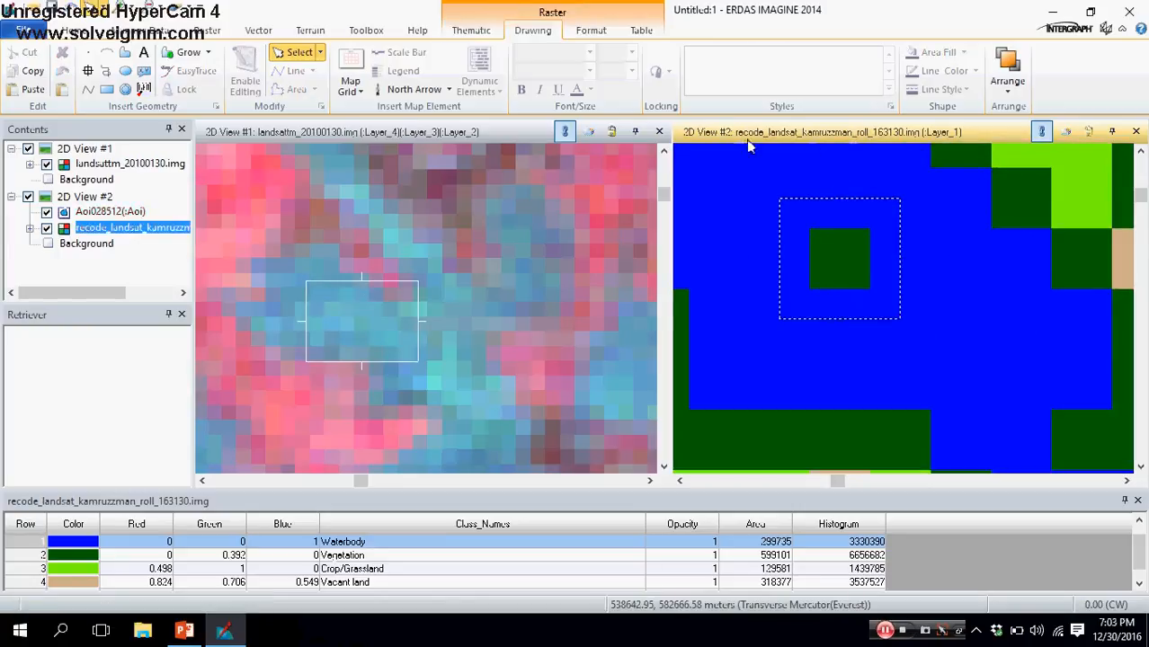
click(494, 132)
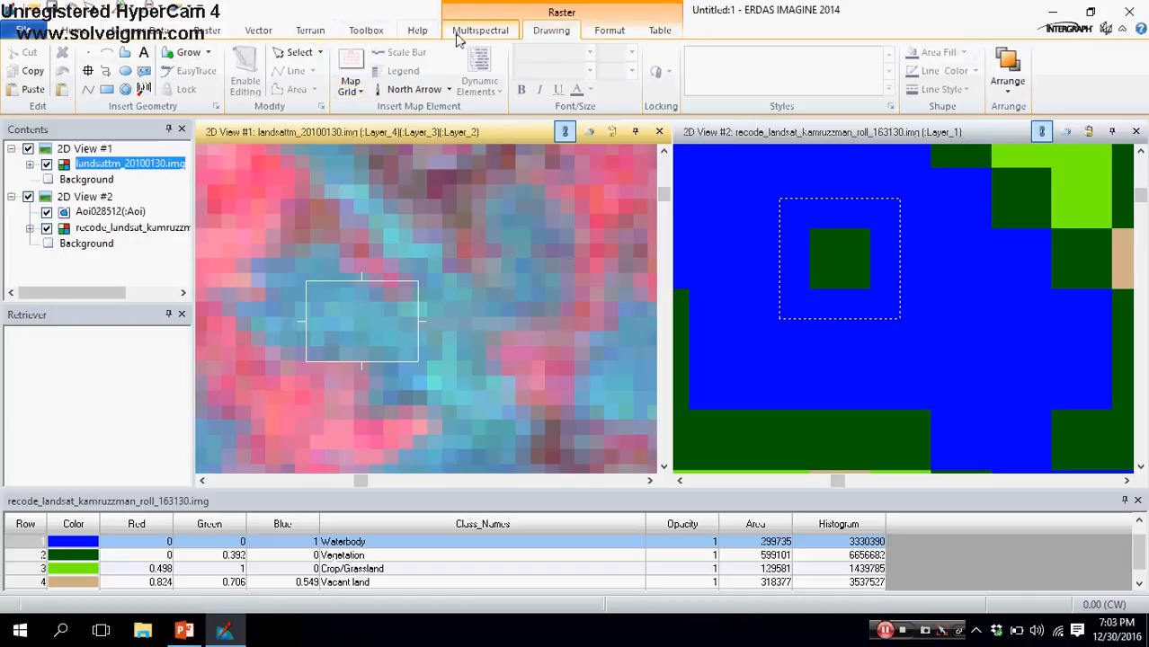
click(790, 135)
click(702, 225)
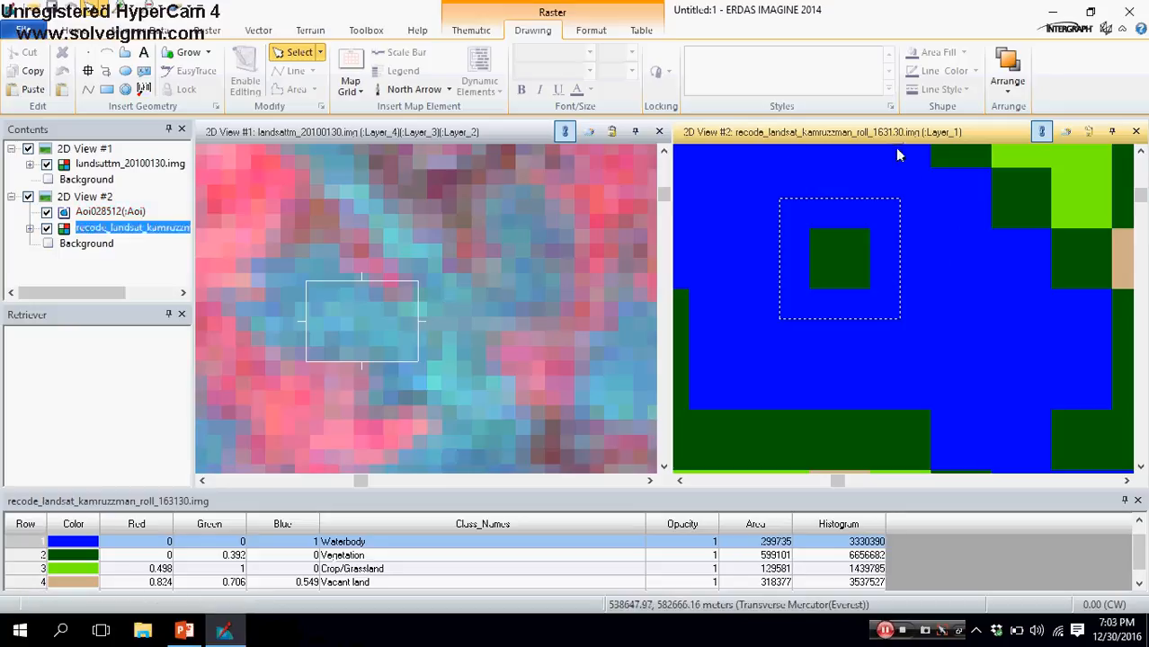
click(470, 30)
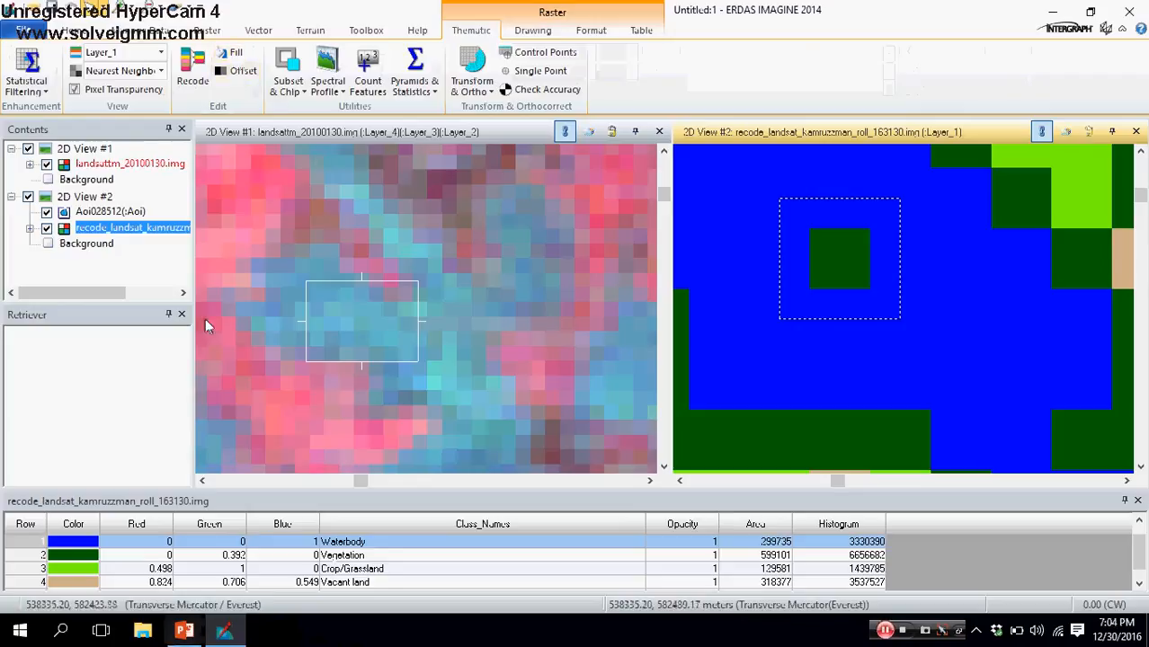
Step: Switch to PowerPoint to check the slide's instruction on the Fill tool, and return to ERDAS IMAGINE
click(184, 630)
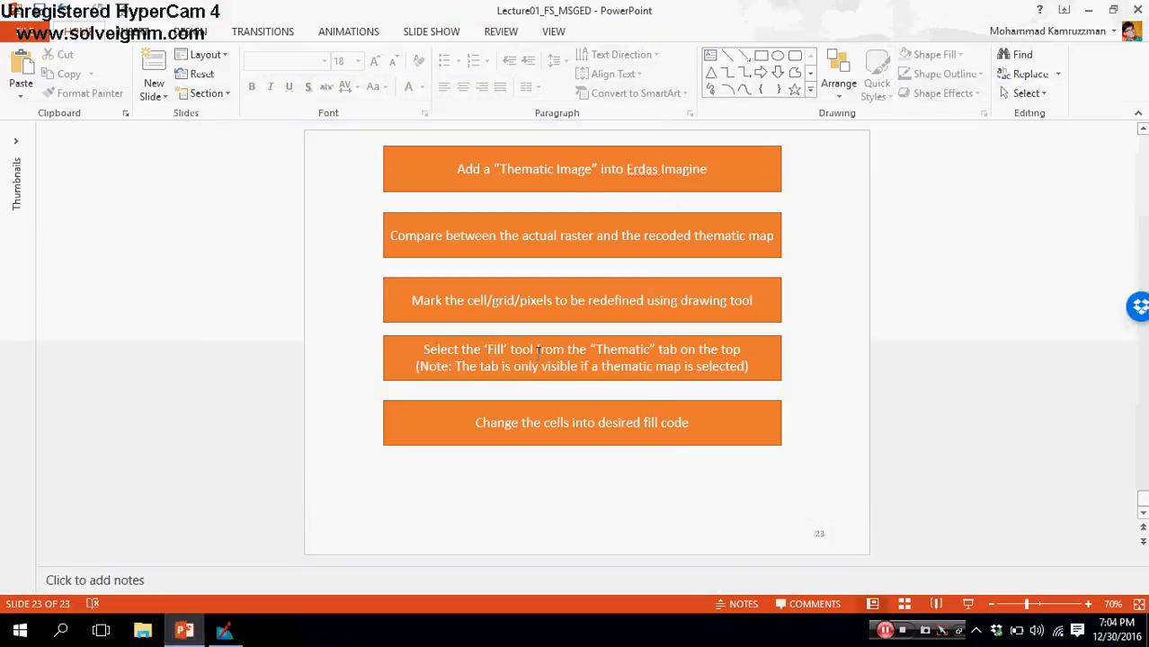
click(225, 631)
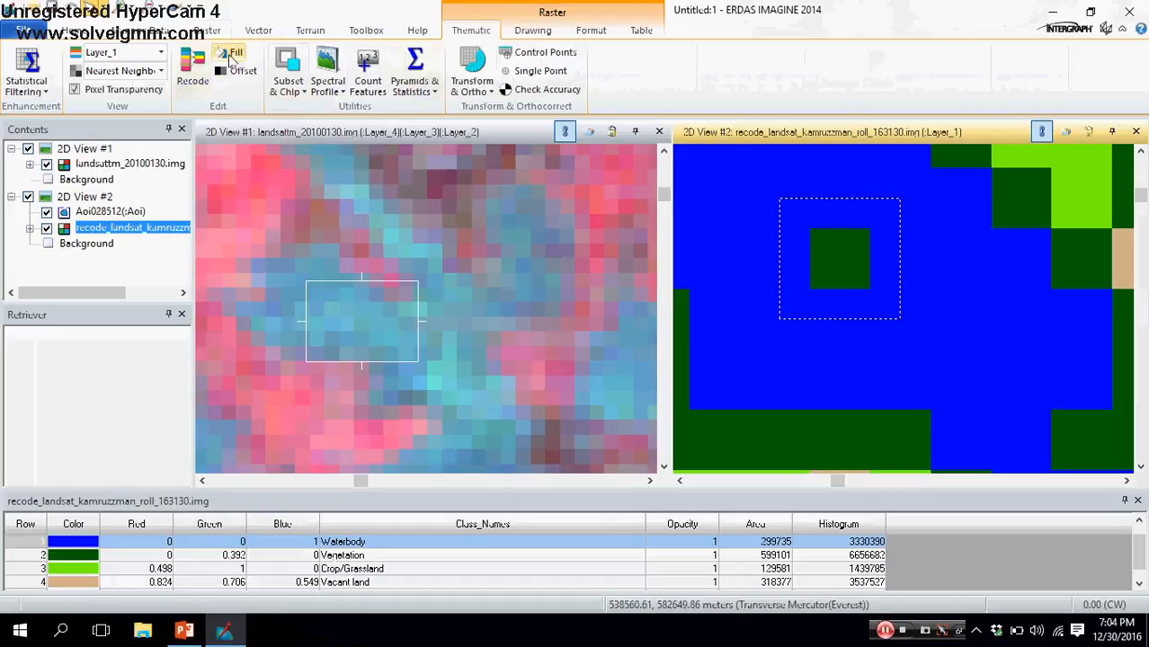
Step: Start an Area Fill on the recoded map with the Constant function and set the fill value to 1 for Waterbody
click(232, 57)
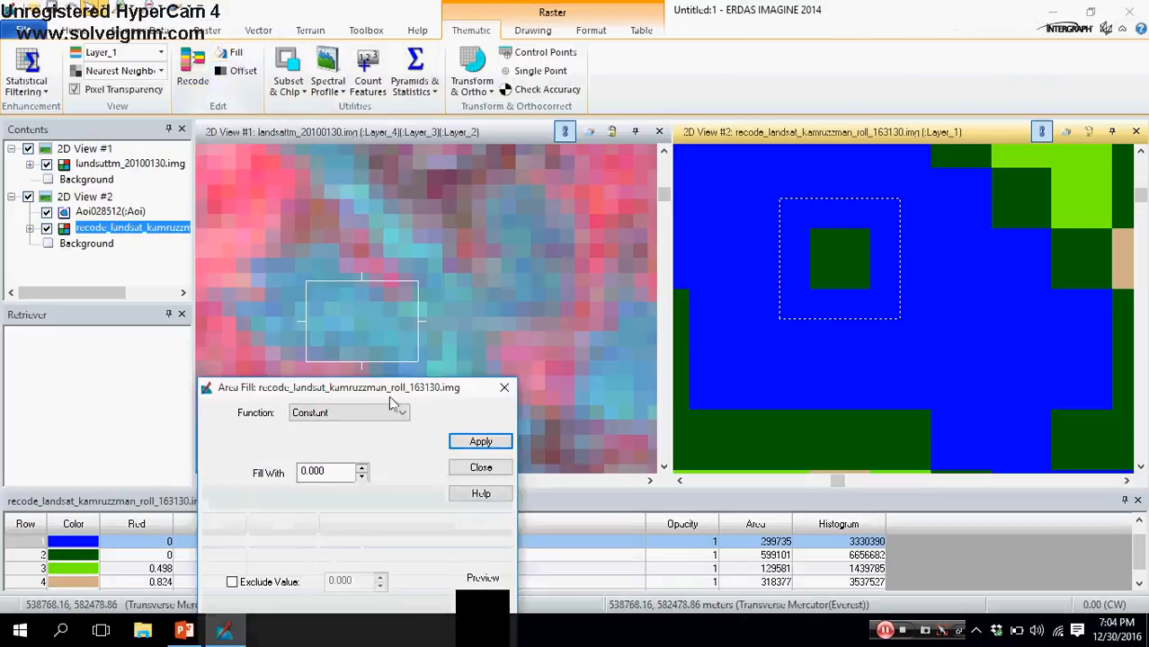
drag(632, 296, 632, 140)
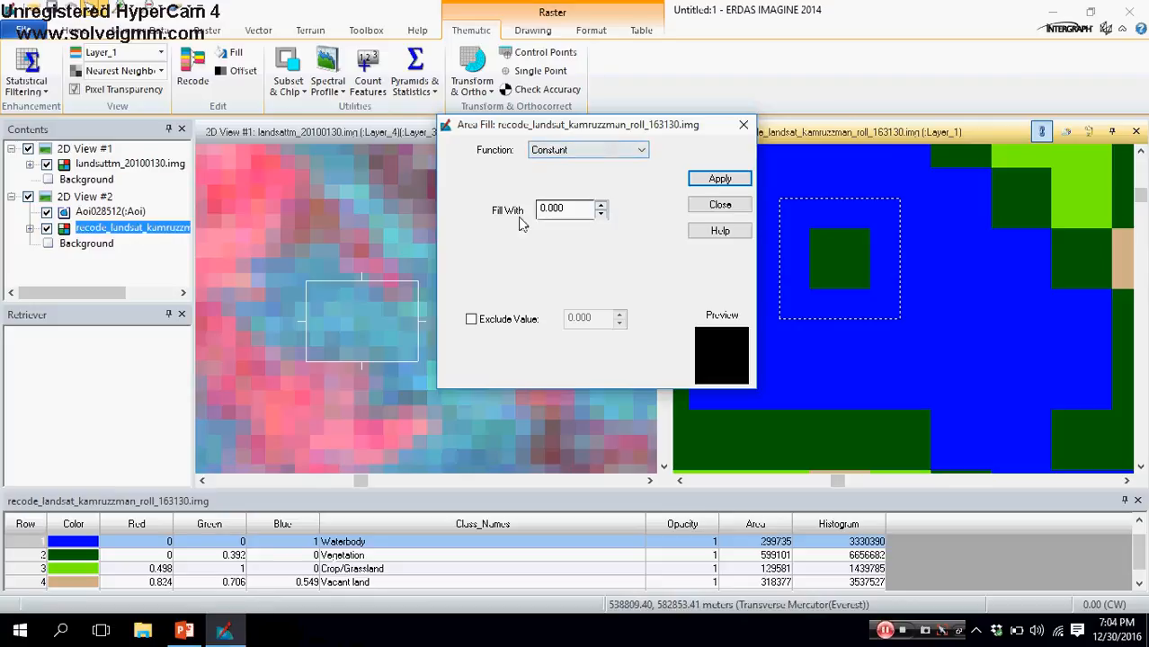
click(601, 207)
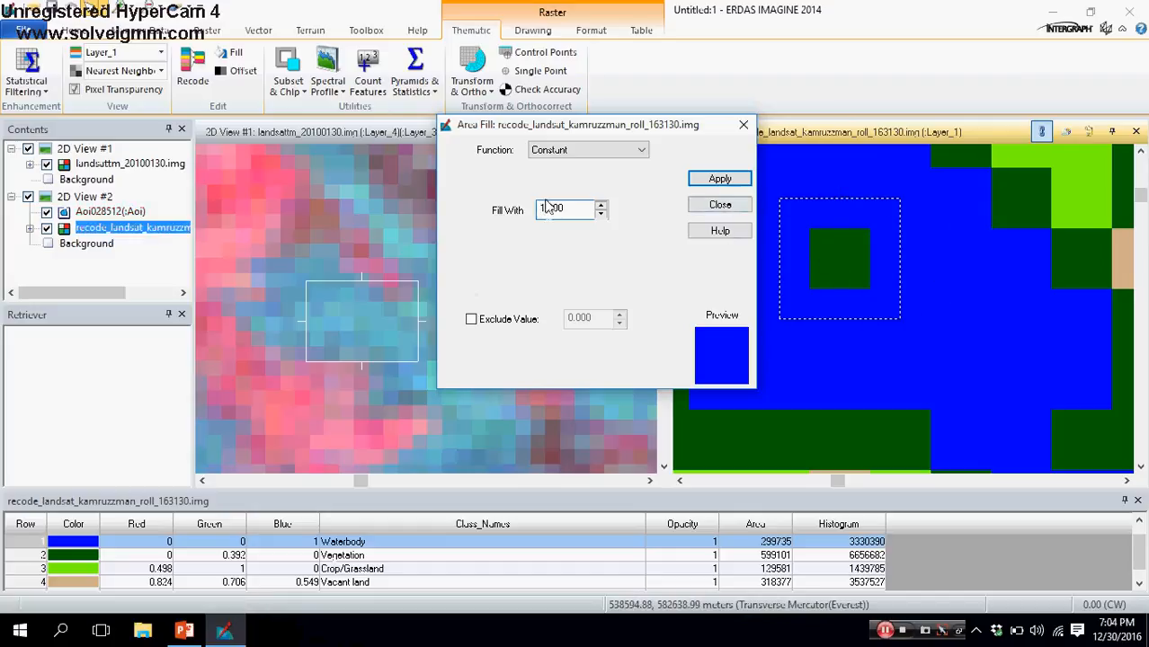
click(600, 206)
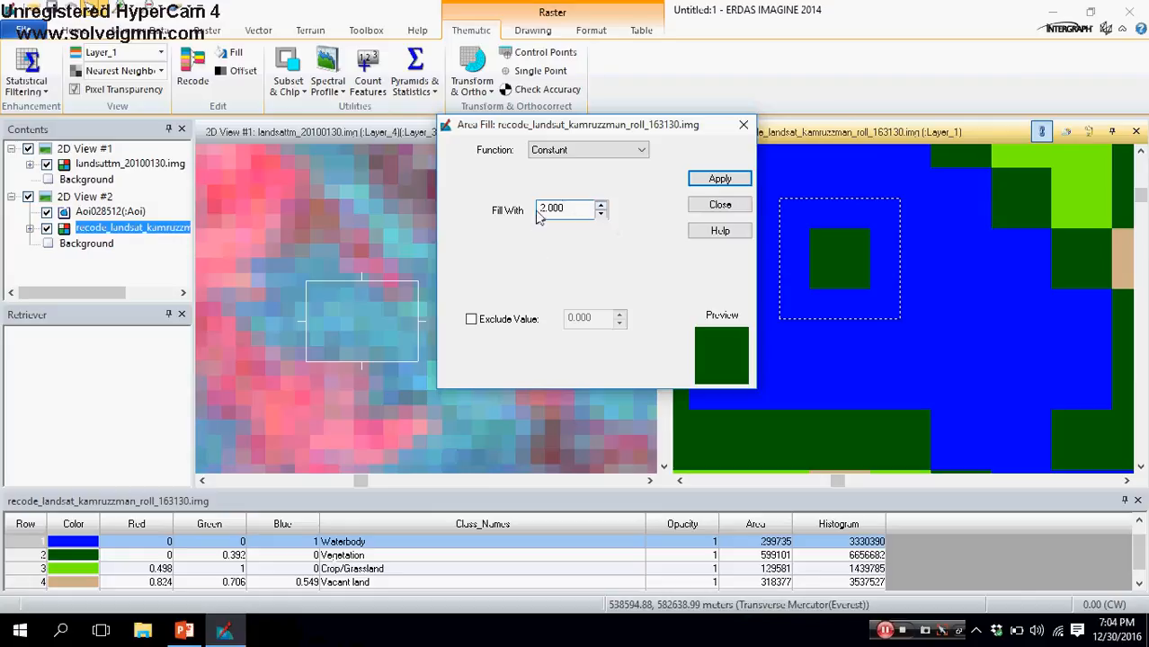
click(601, 206)
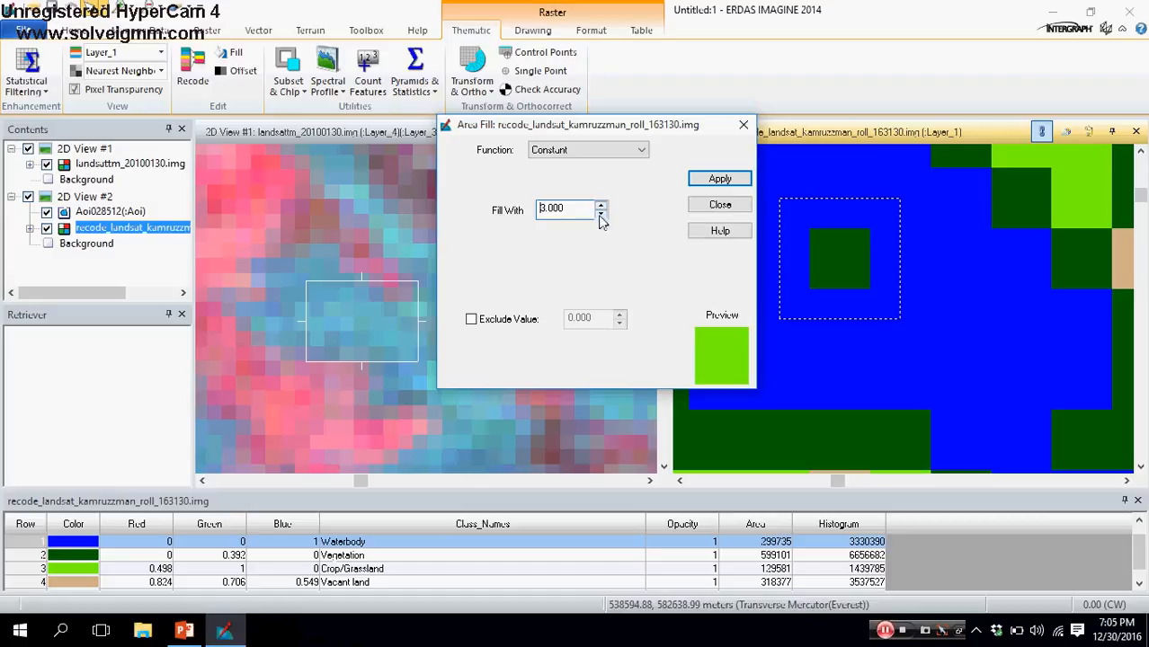
click(600, 214)
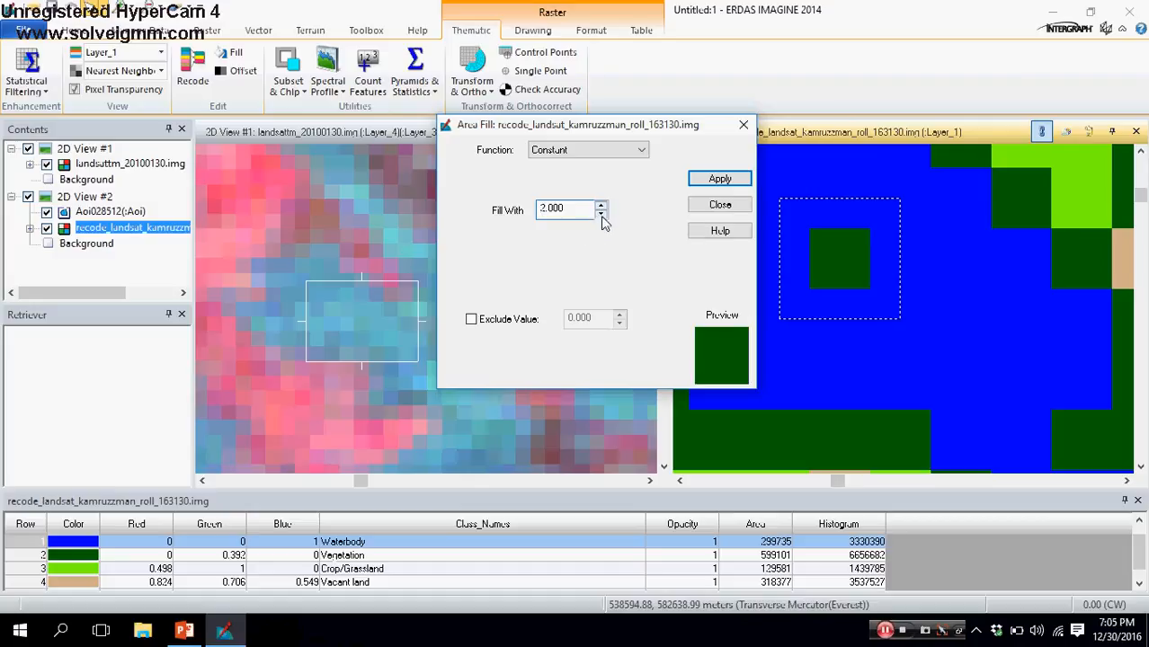
click(600, 214)
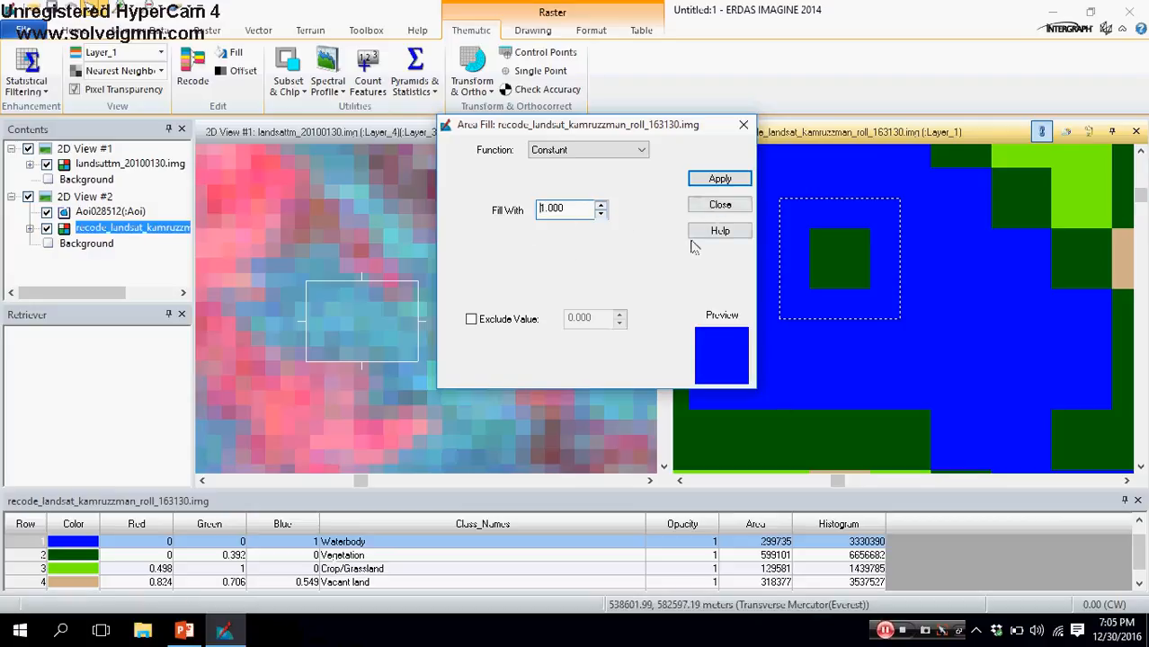
Step: Apply the constant fill to the AOI around the isolated green cell and close the Area Fill dialog
click(707, 182)
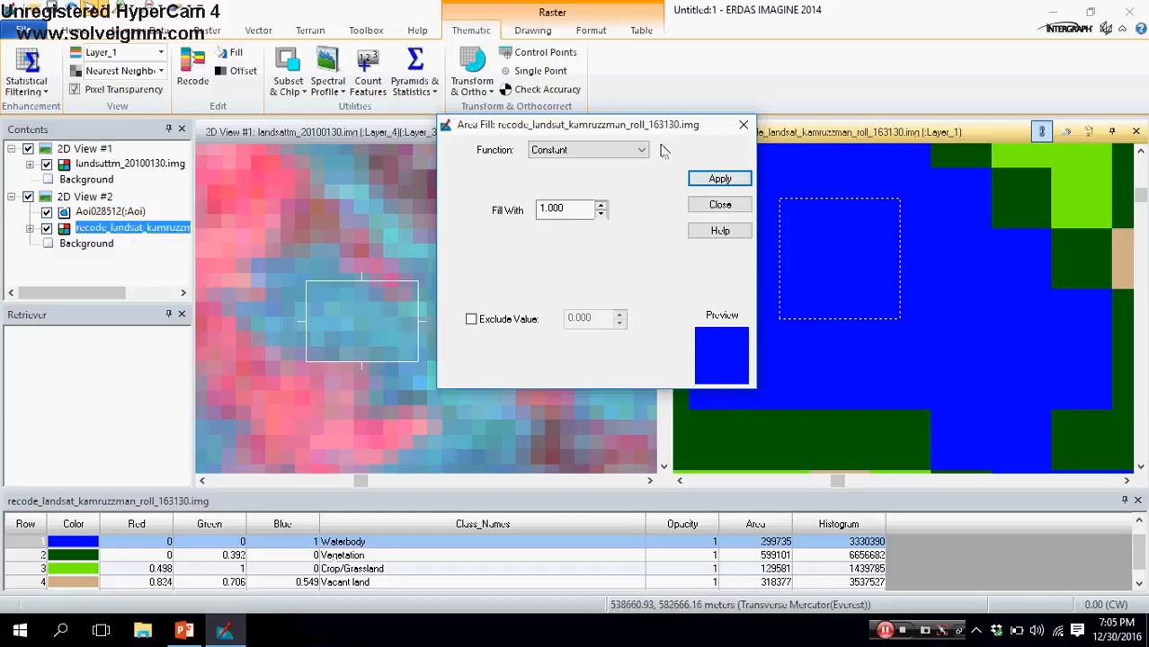
drag(633, 133, 560, 124)
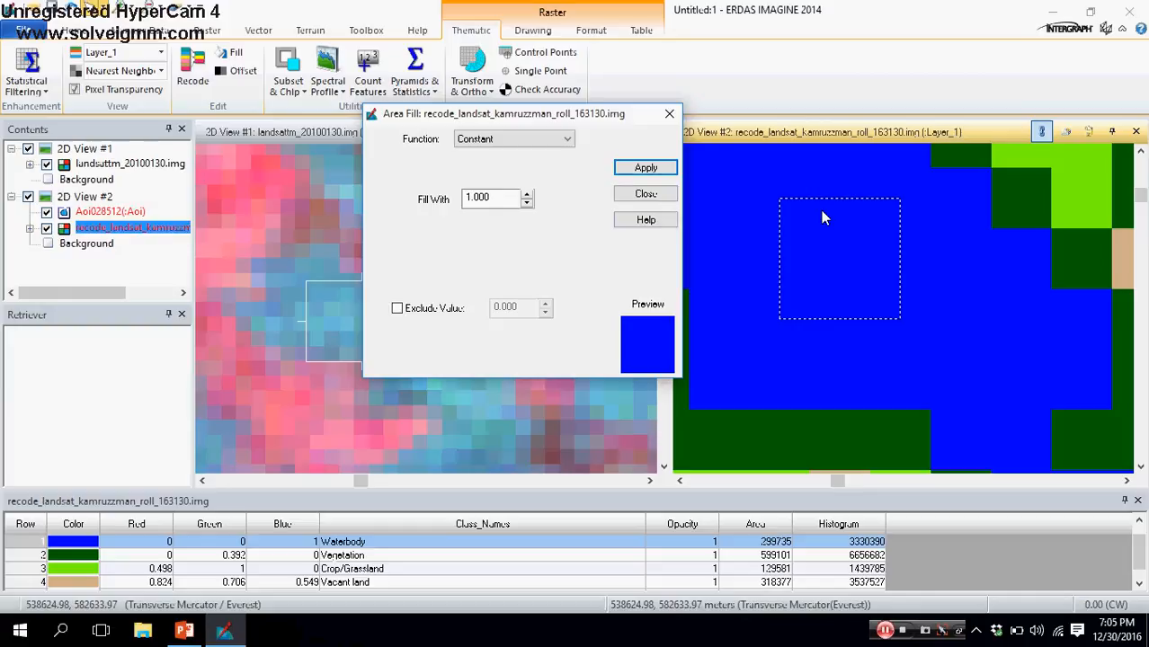
click(860, 239)
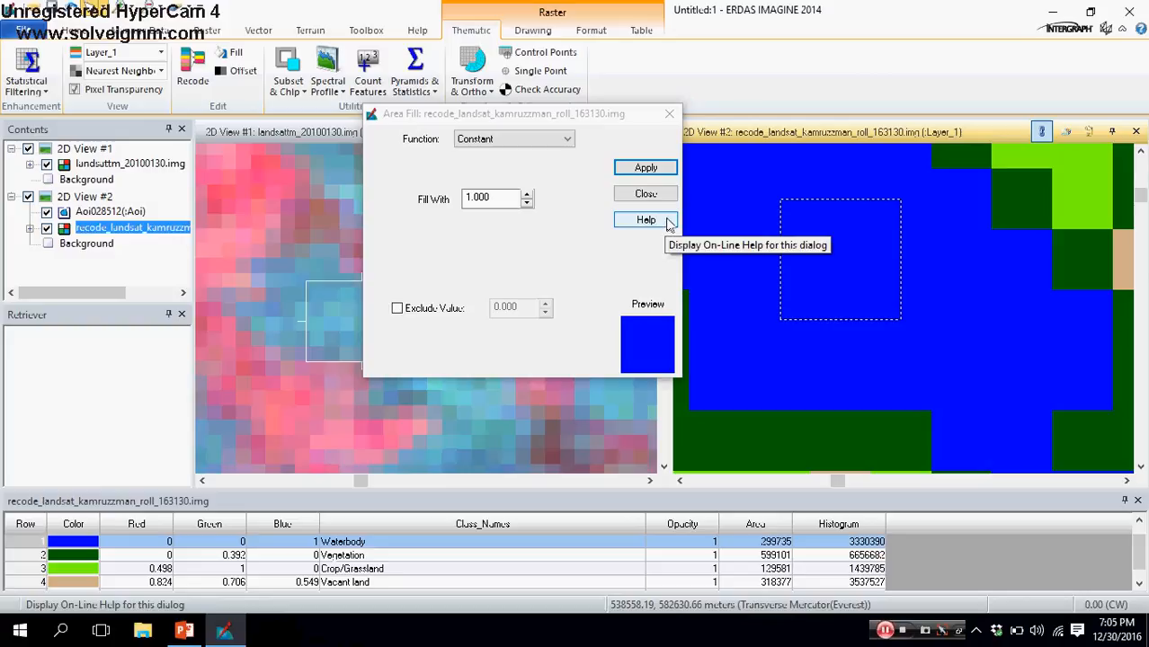
click(654, 175)
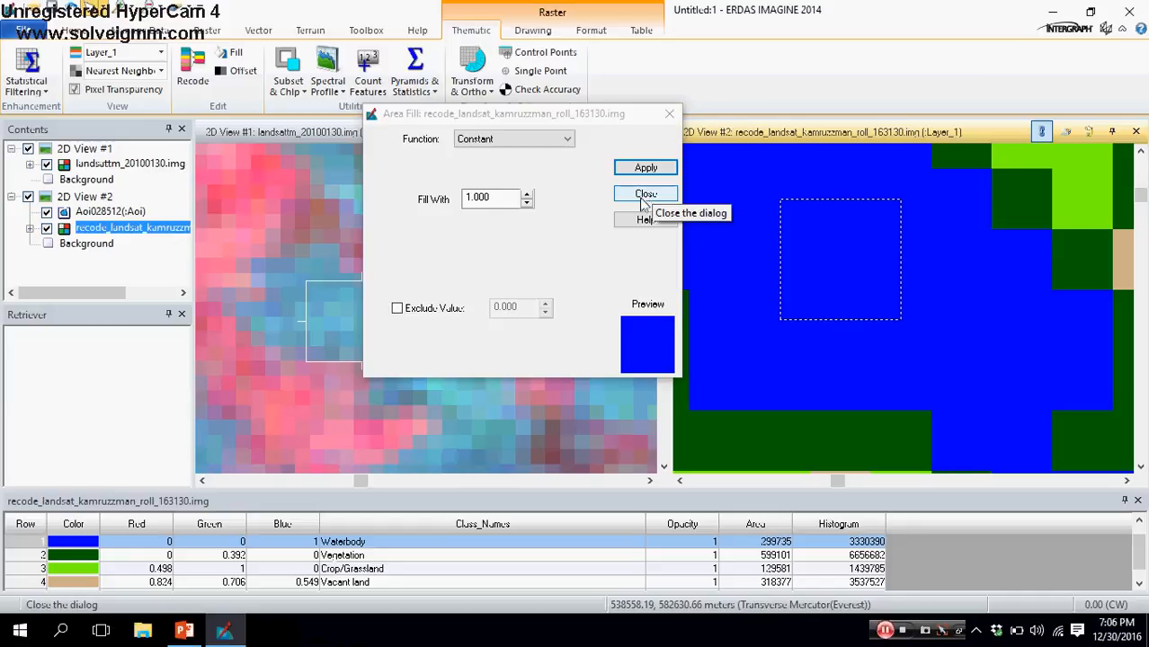
click(642, 197)
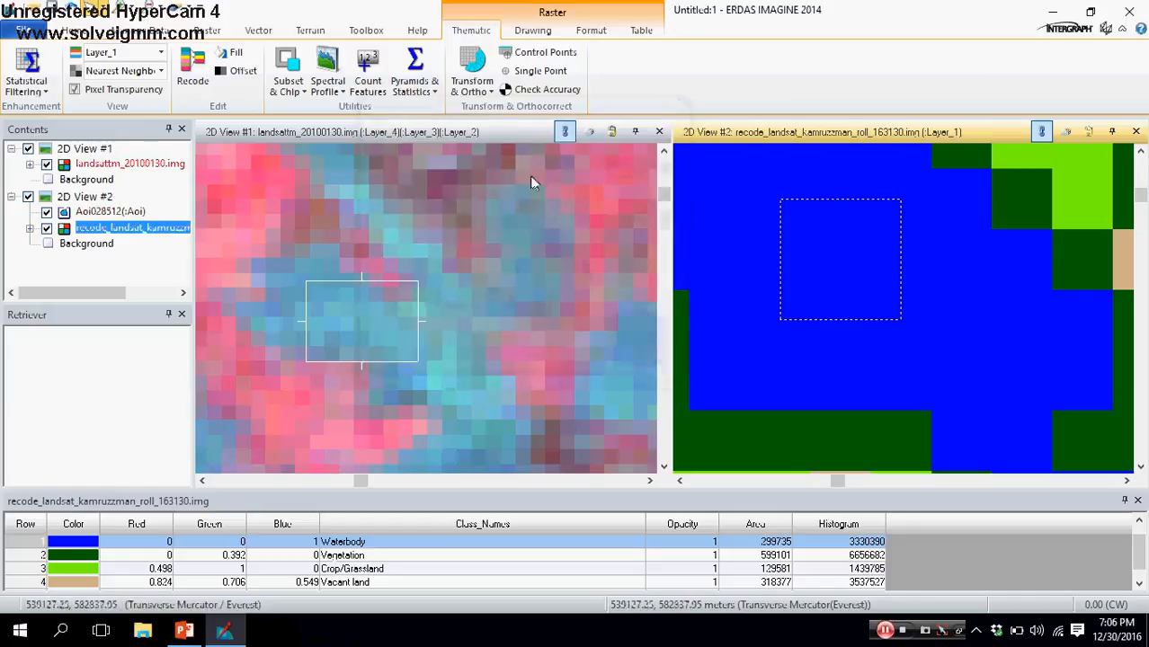
Step: Place the inquire cursor on the isolated tan cell below the dark green strip to check its class
click(72, 30)
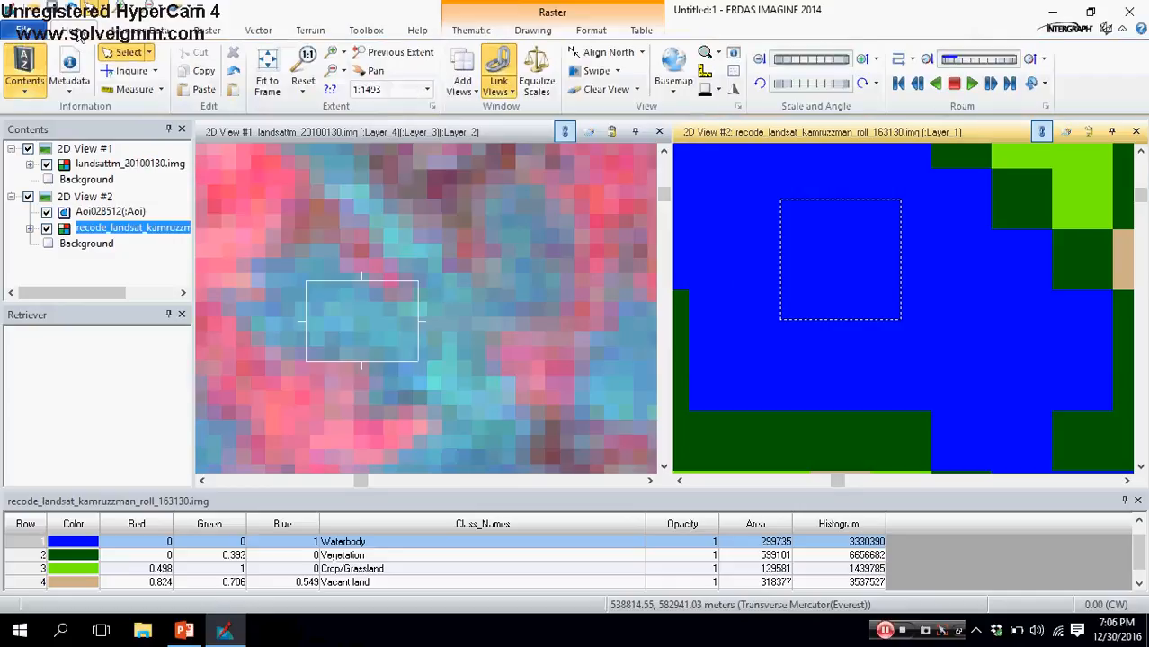
click(369, 80)
drag(722, 364, 906, 380)
drag(834, 357, 921, 352)
drag(842, 336, 803, 300)
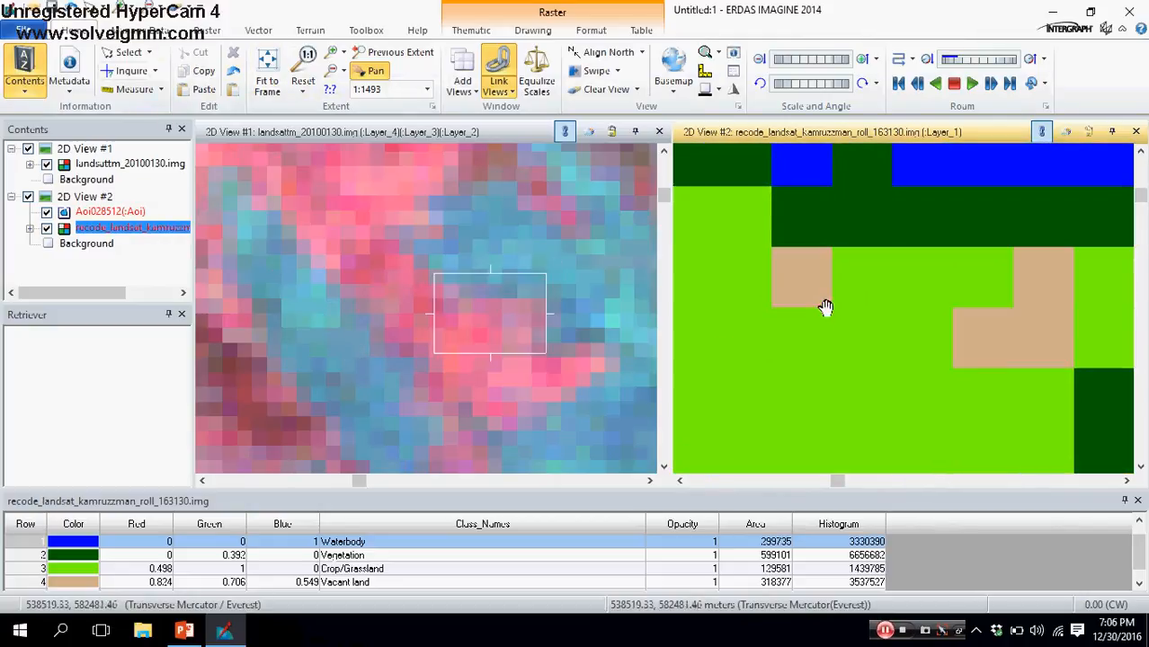
click(131, 71)
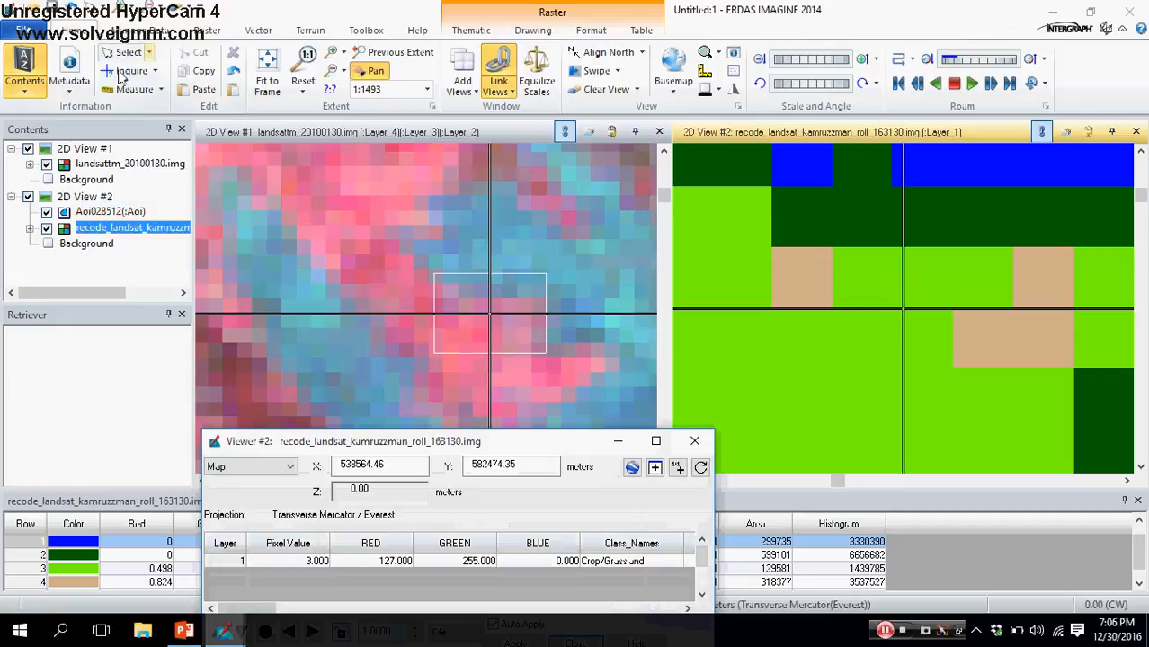
click(127, 51)
drag(908, 317, 806, 285)
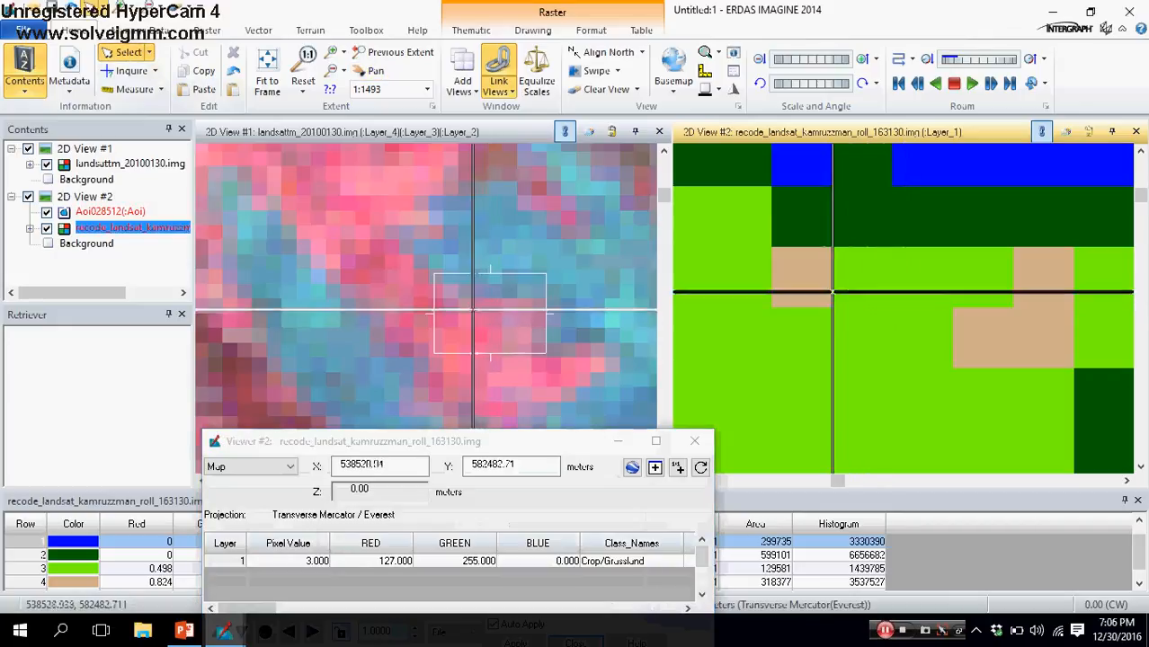
Step: Compare the inquired tan cell with the same location in the Landsat image, and close the inquire cursor
scroll(572, 337, up, 3)
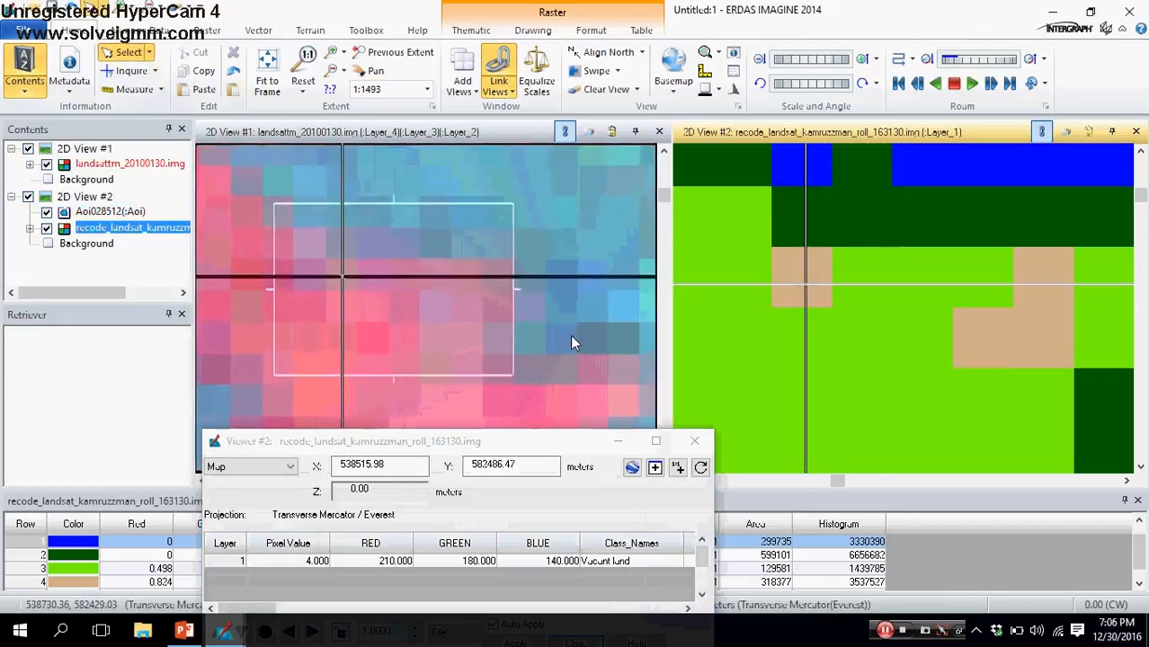
scroll(571, 337, down, 1)
scroll(570, 334, down, 1)
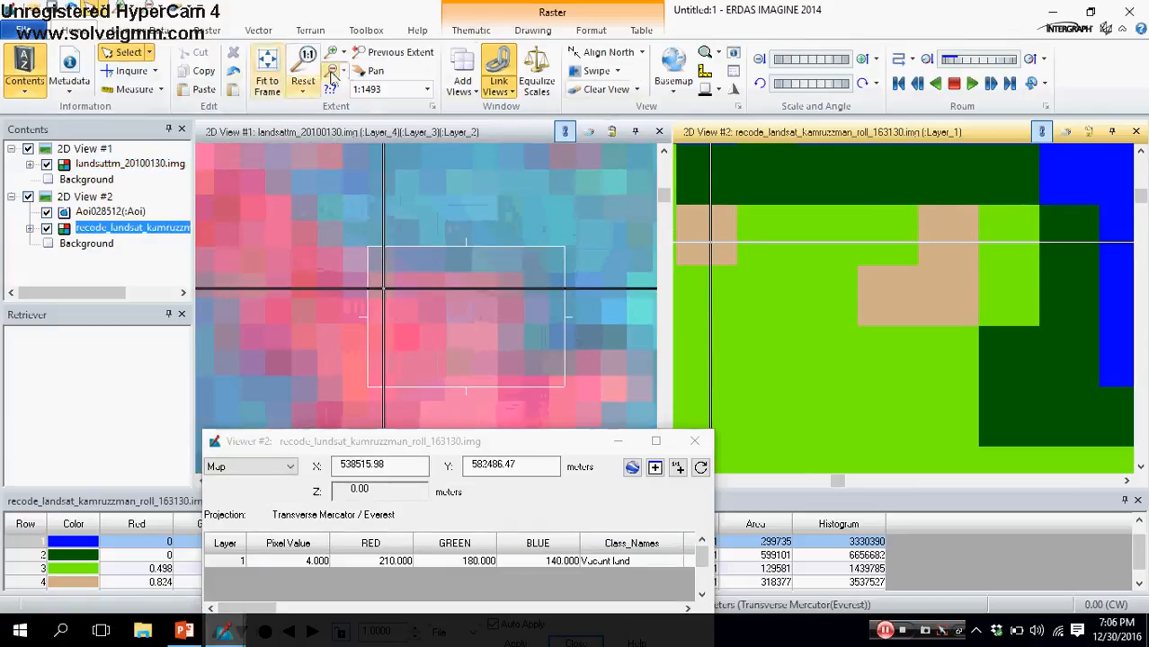
click(370, 71)
drag(799, 305, 915, 342)
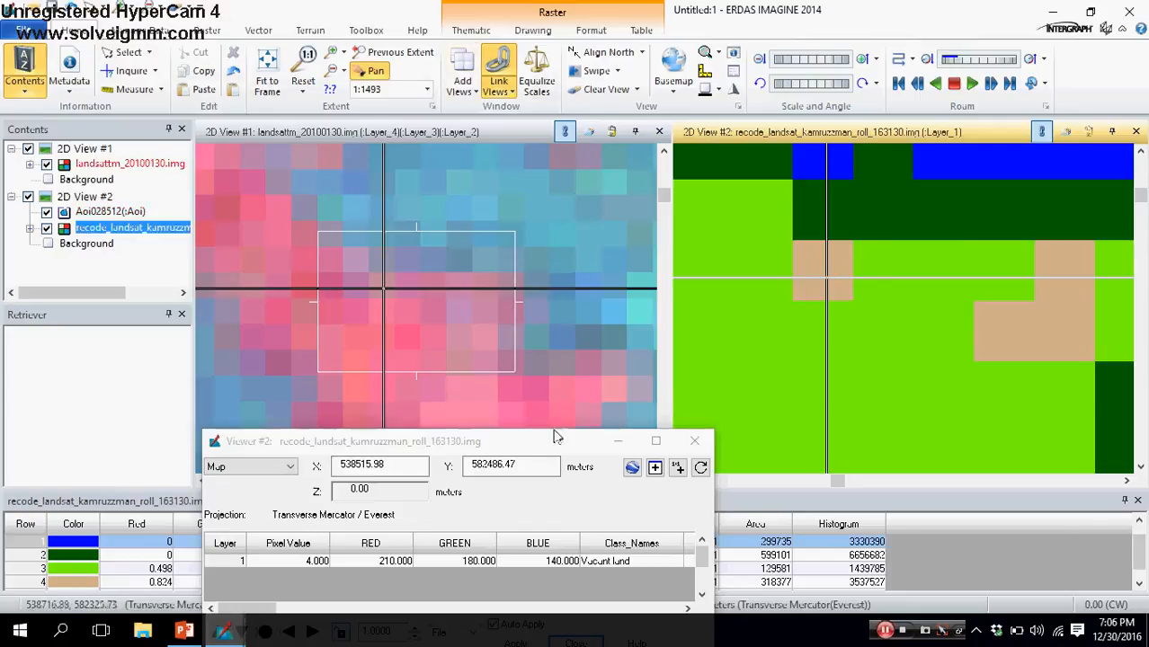
drag(555, 437, 467, 297)
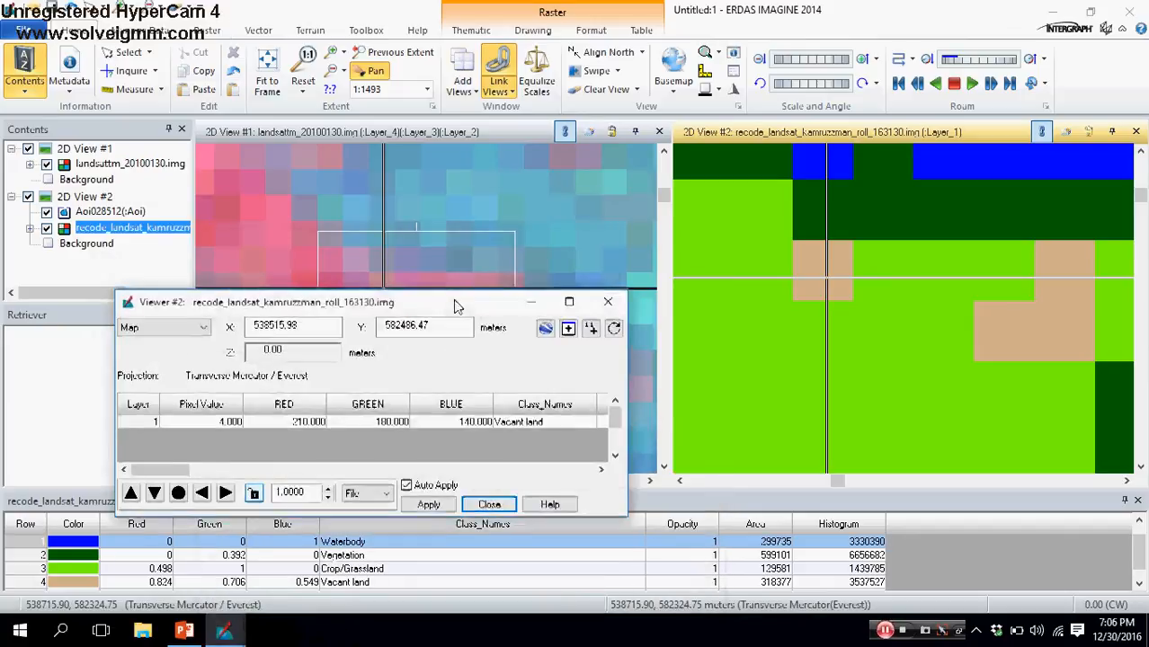
click(608, 301)
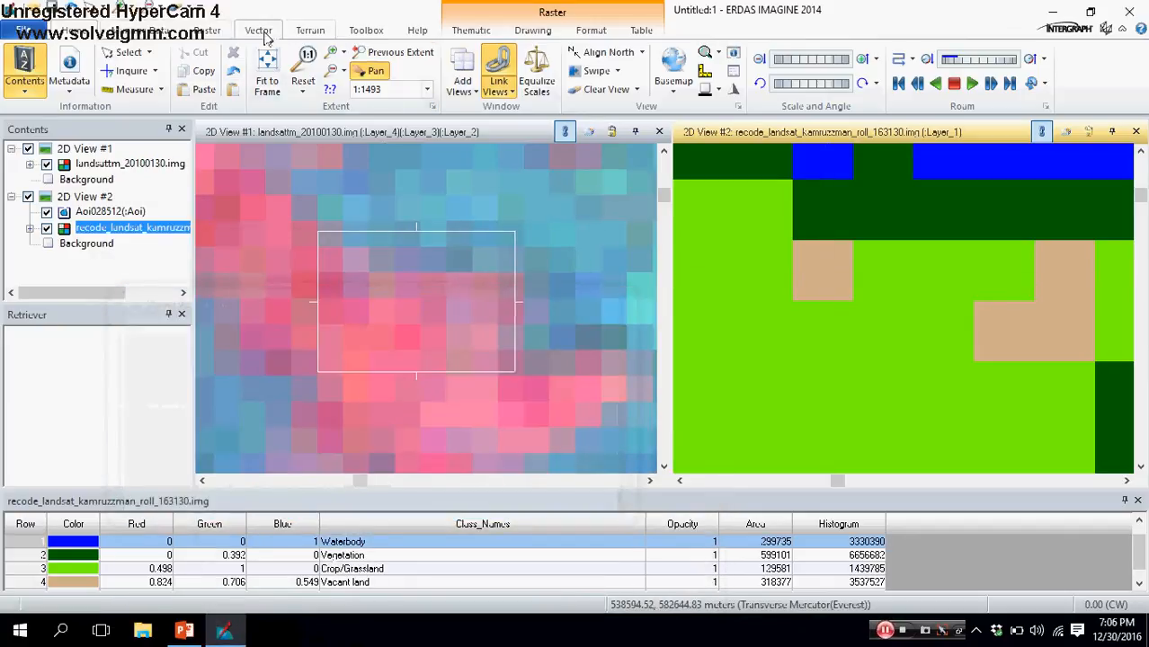
Step: Mark the isolated tan cell in the thematic map with a point AOI at its centre
click(537, 32)
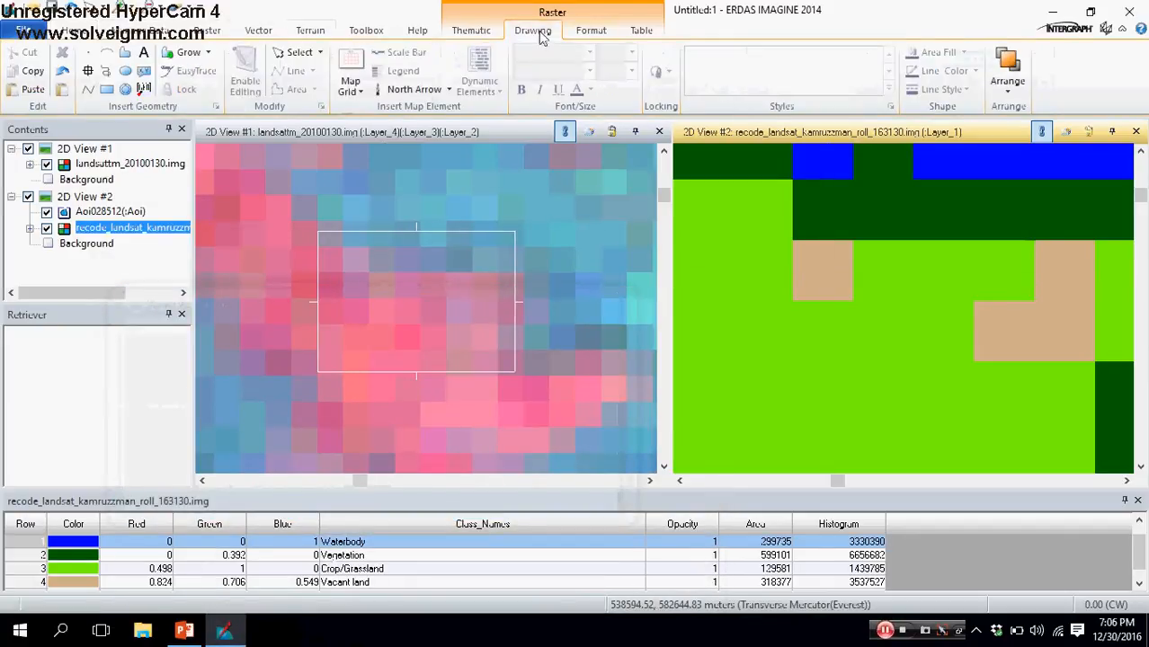
click(106, 89)
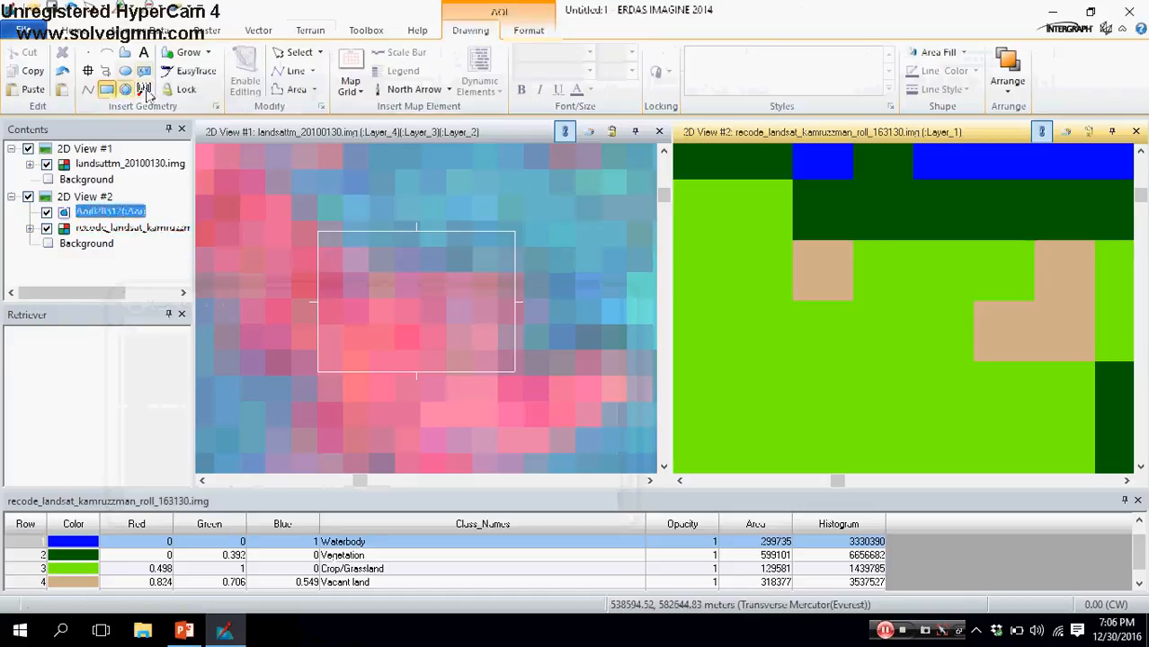
drag(795, 245, 848, 299)
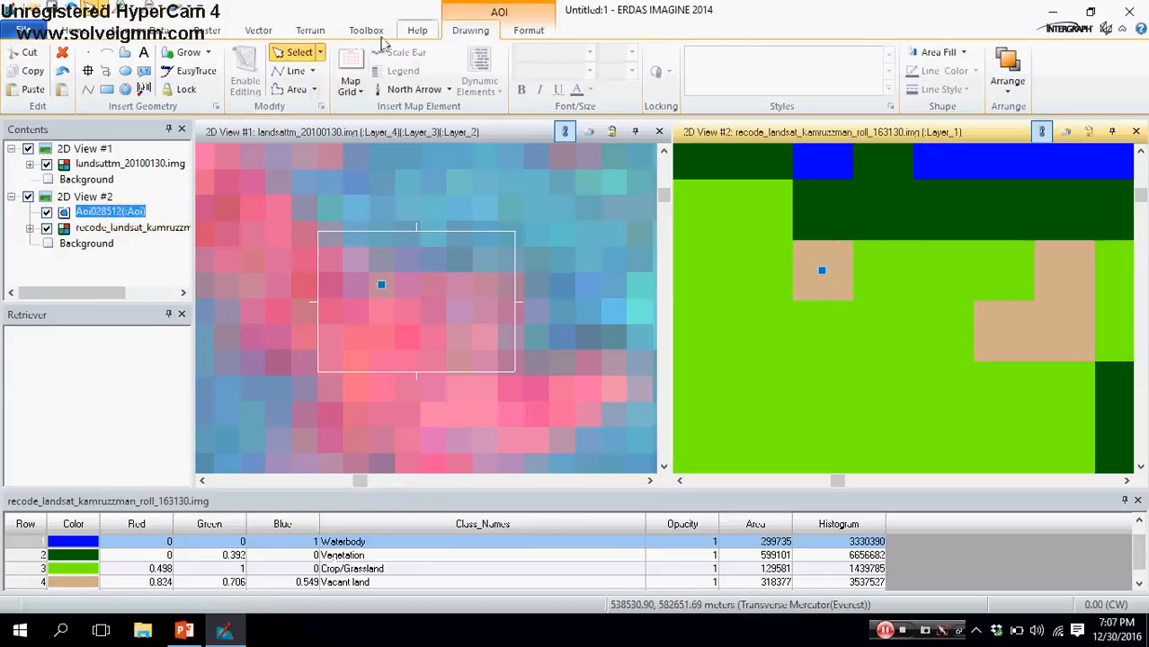
Step: Fill the point AOI on the isolated tan cell with the constant value 3 in the thematic layer, and close the Area Fill dialog
click(714, 262)
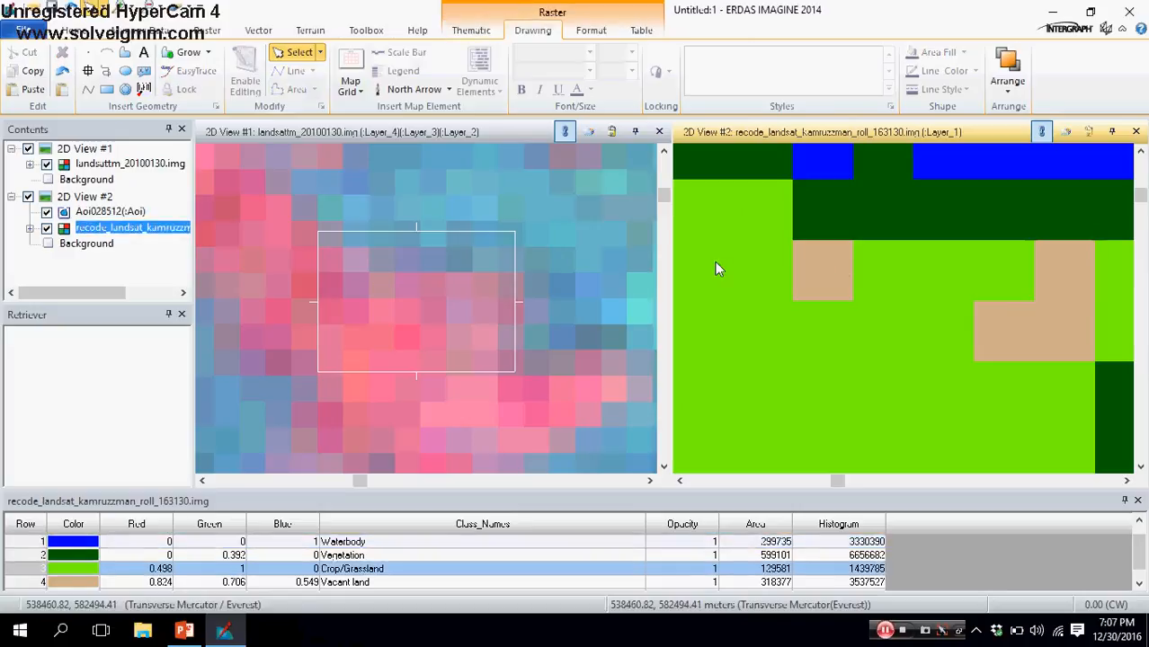
click(471, 30)
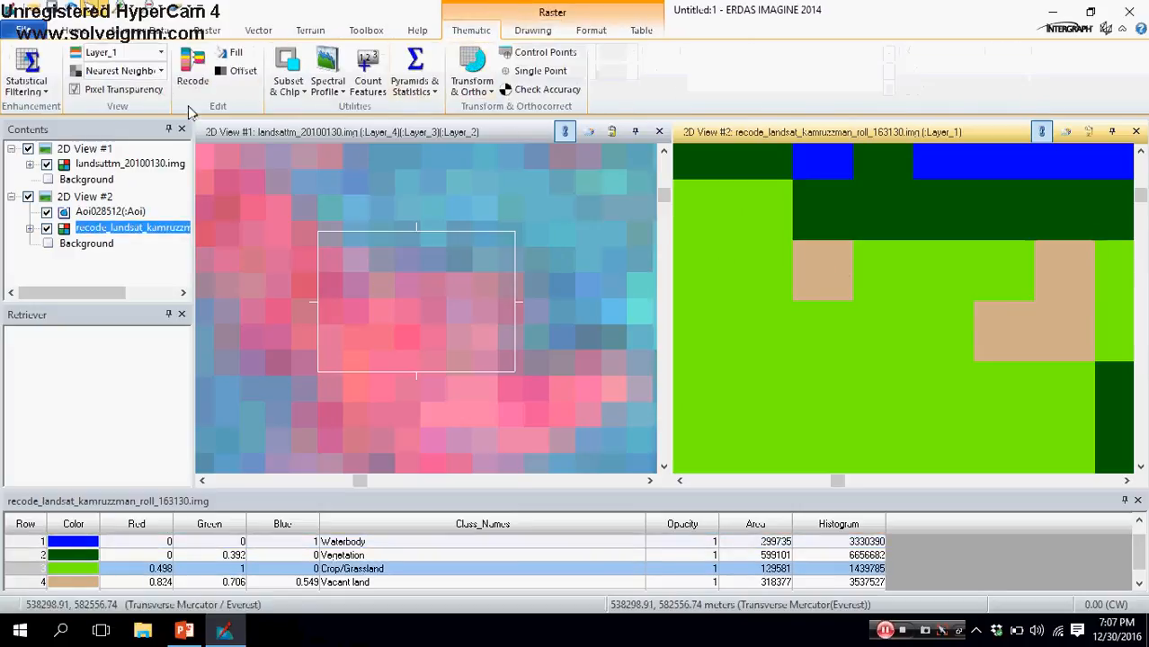
click(228, 54)
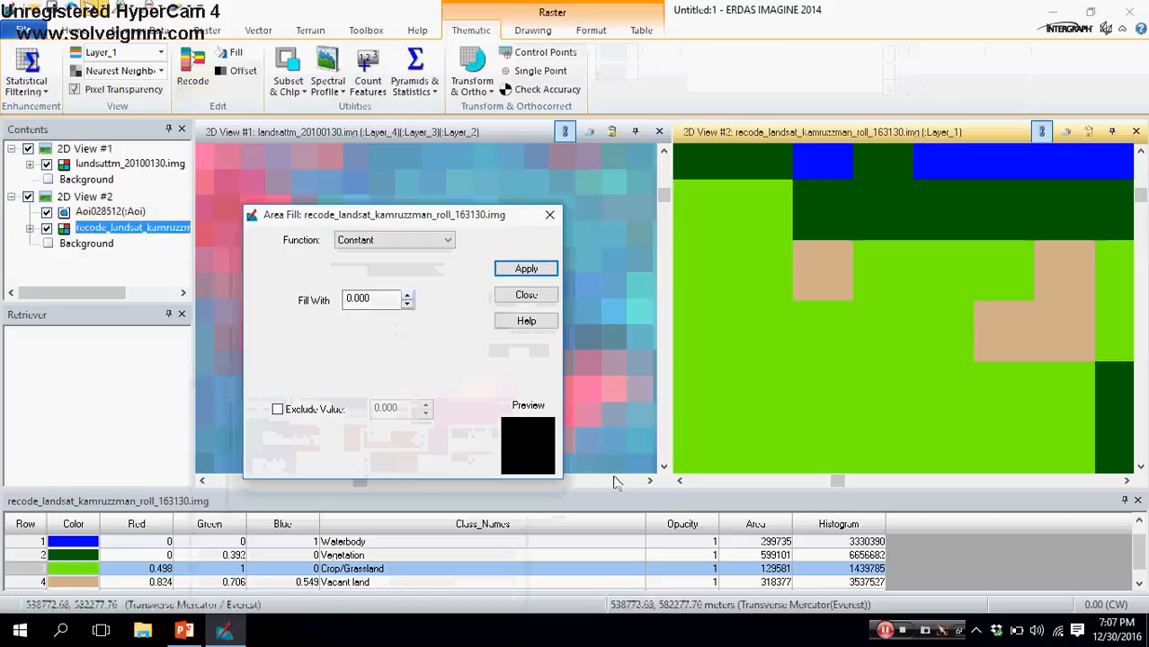
click(407, 295)
click(407, 295)
click(407, 295)
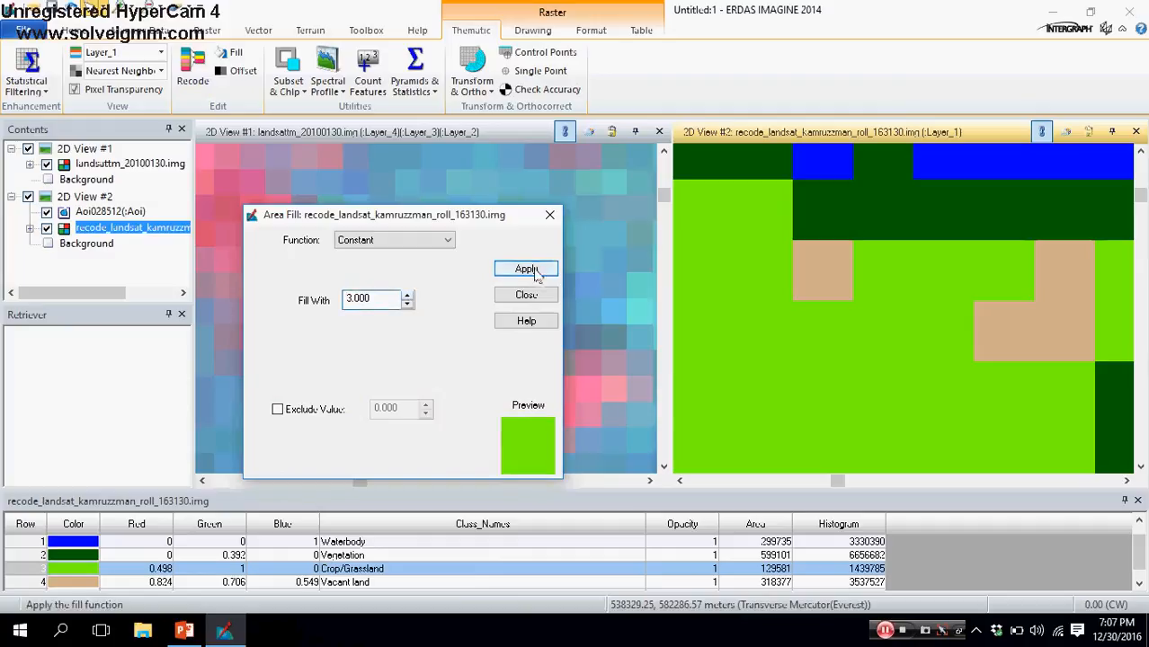
click(531, 270)
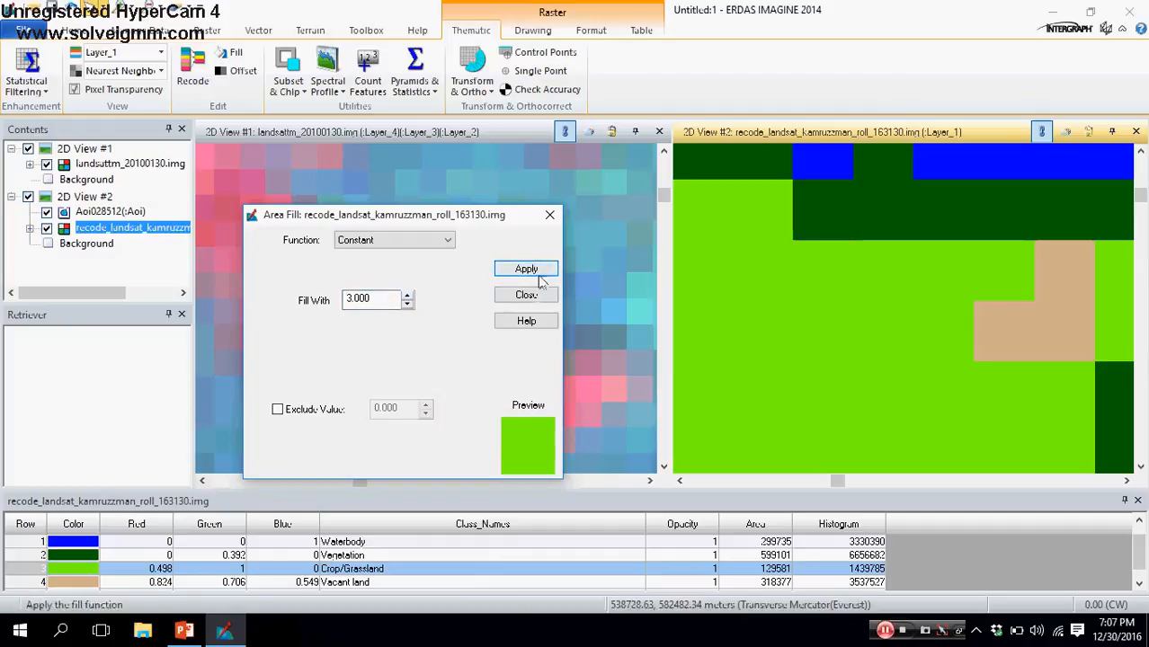
click(530, 297)
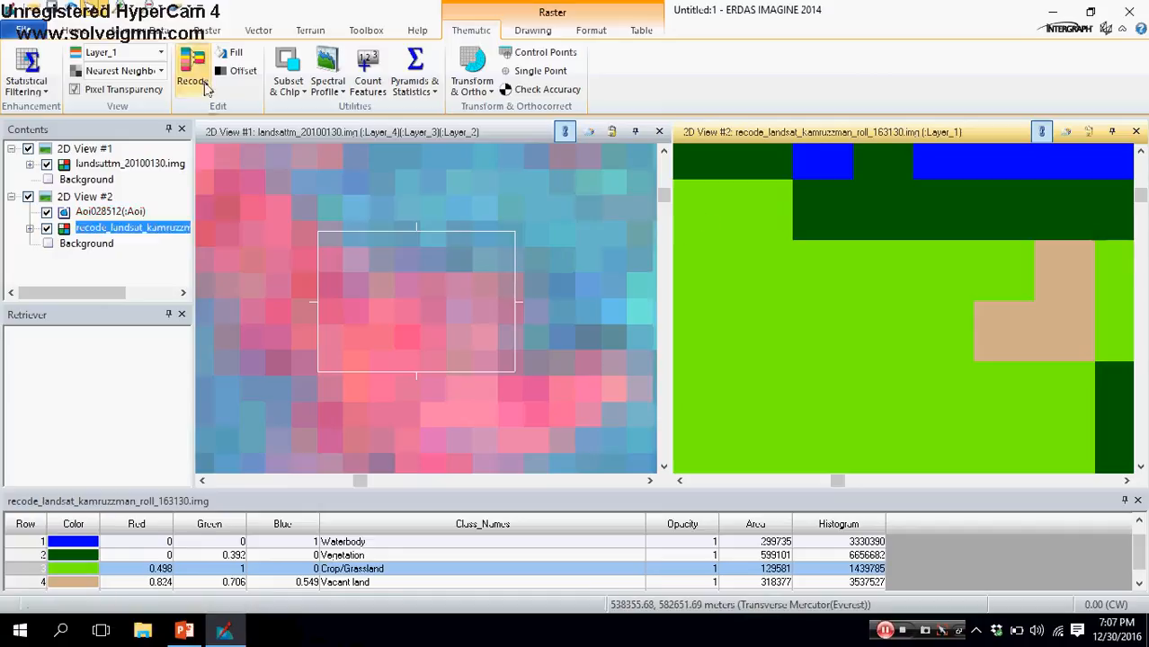
Step: Examine the crop/grassland area around the filled cell in the thematic map against the Landsat image for other misclassified cells
click(76, 30)
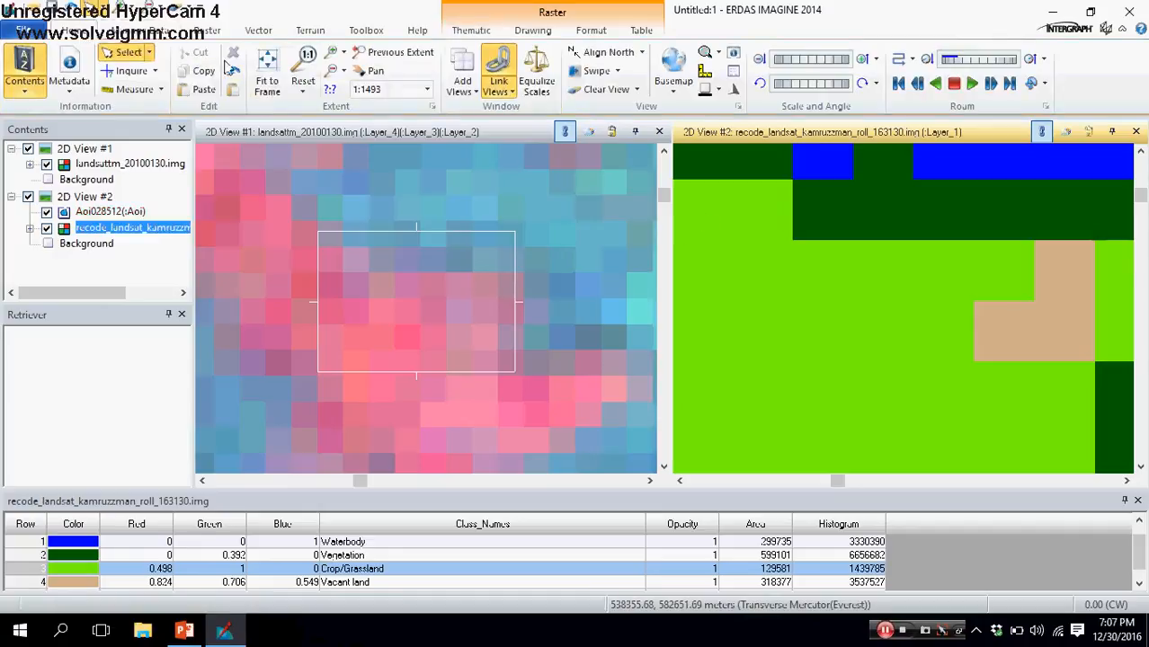
click(368, 70)
mouse_move(938, 398)
mouse_down()
mouse_move(918, 308)
mouse_move(950, 400)
mouse_up()
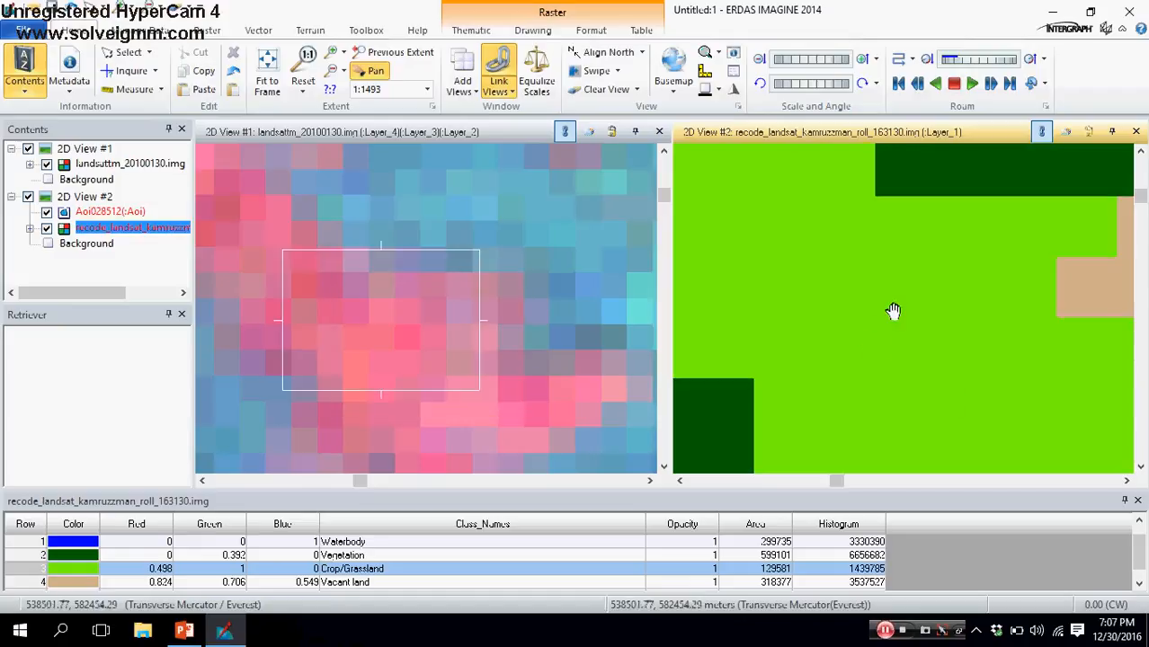
drag(878, 350, 922, 371)
drag(963, 327, 877, 382)
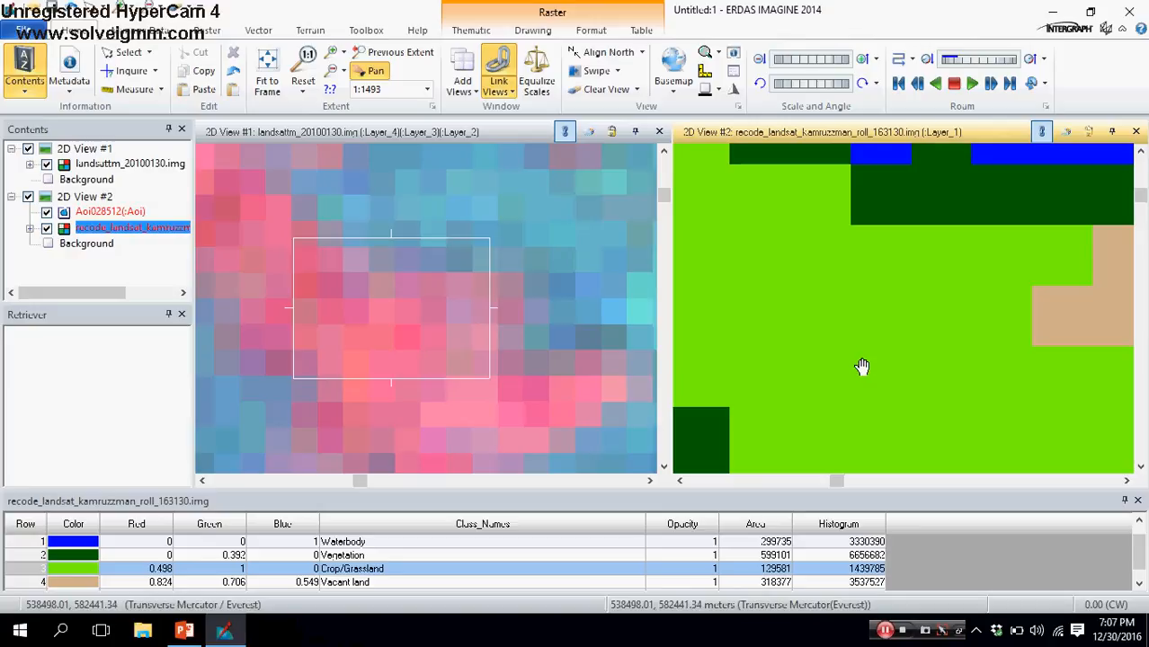
drag(830, 359, 871, 363)
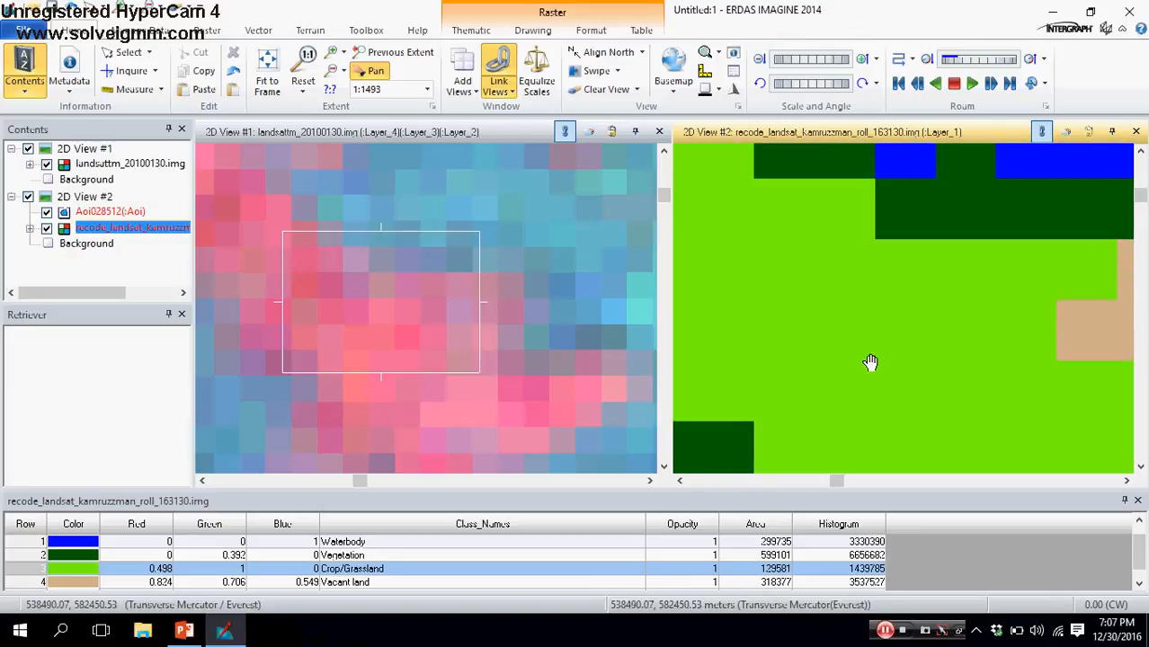
drag(870, 362, 885, 384)
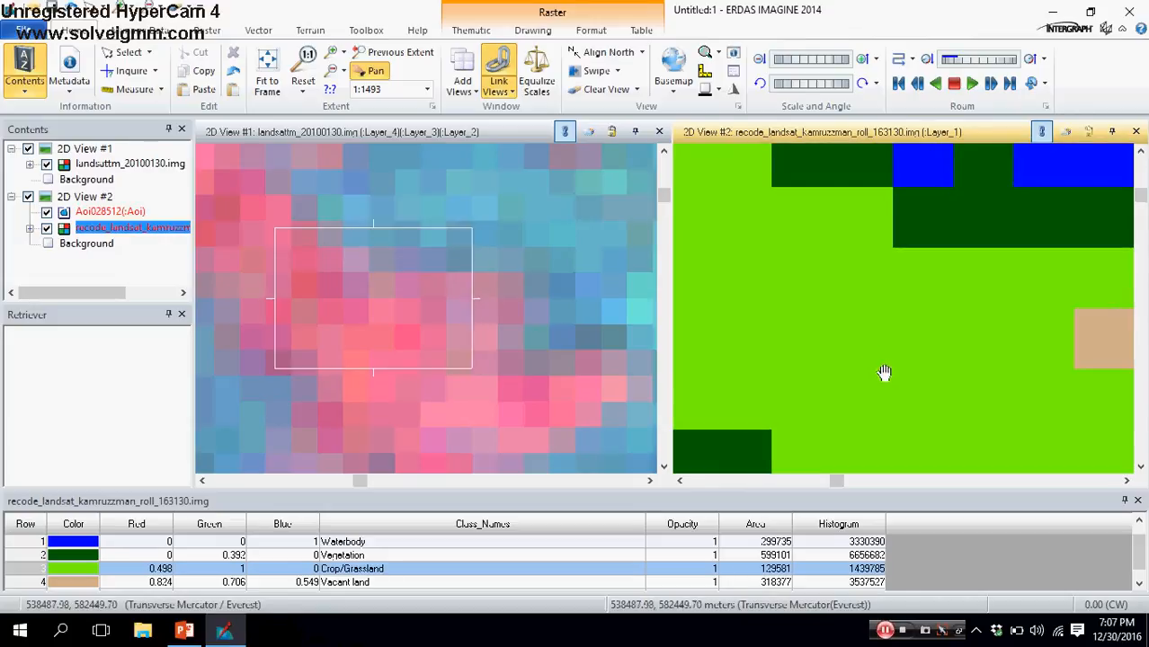